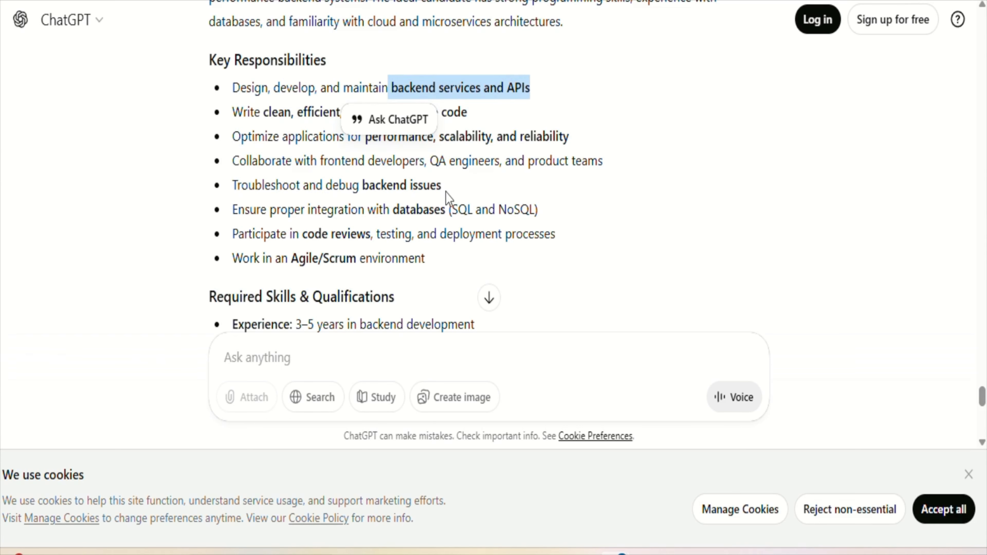
# Step: Review the backend developer job description's required and preferred skills, highlighting the programming languages, web technologies, microservices architecture and CI/CD pipeline entries
pyautogui.scroll(-3, 447, 196)
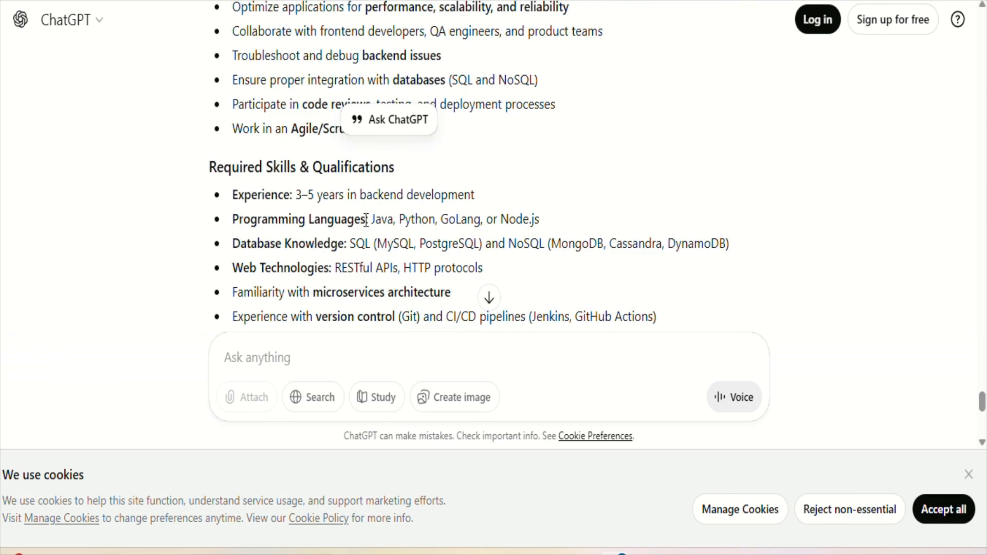
pyautogui.moveTo(366, 219); pyautogui.dragTo(554, 220)
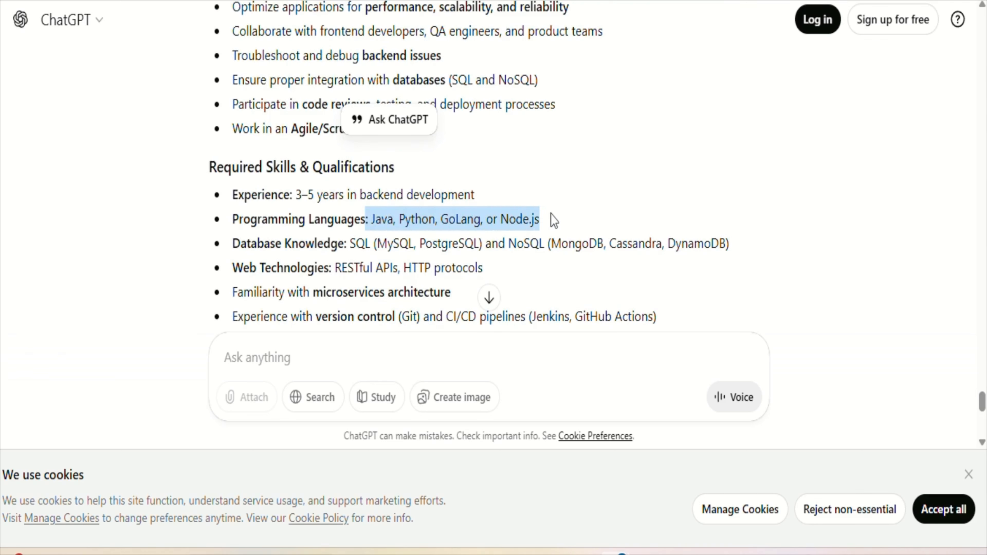
pyautogui.scroll(-2, 554, 220)
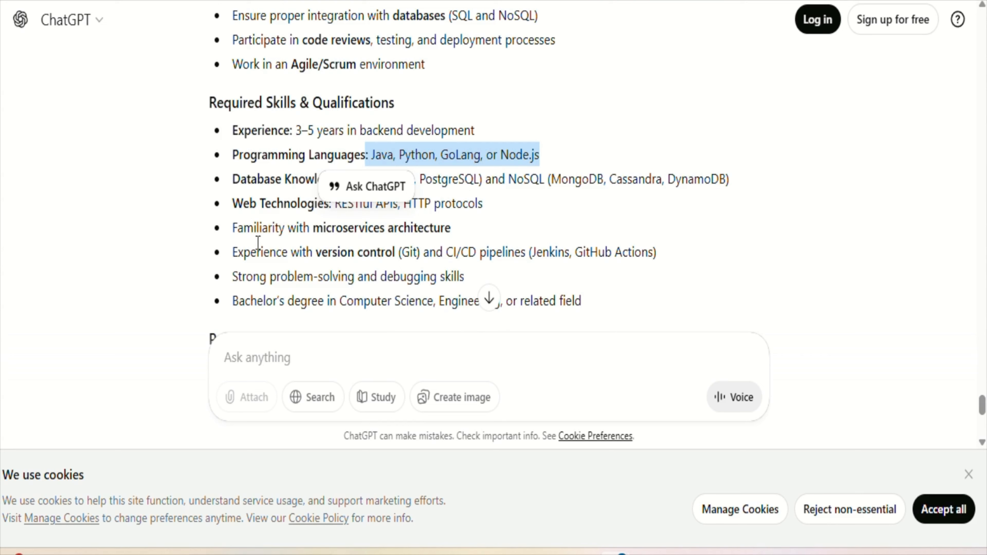
pyautogui.click(347, 218)
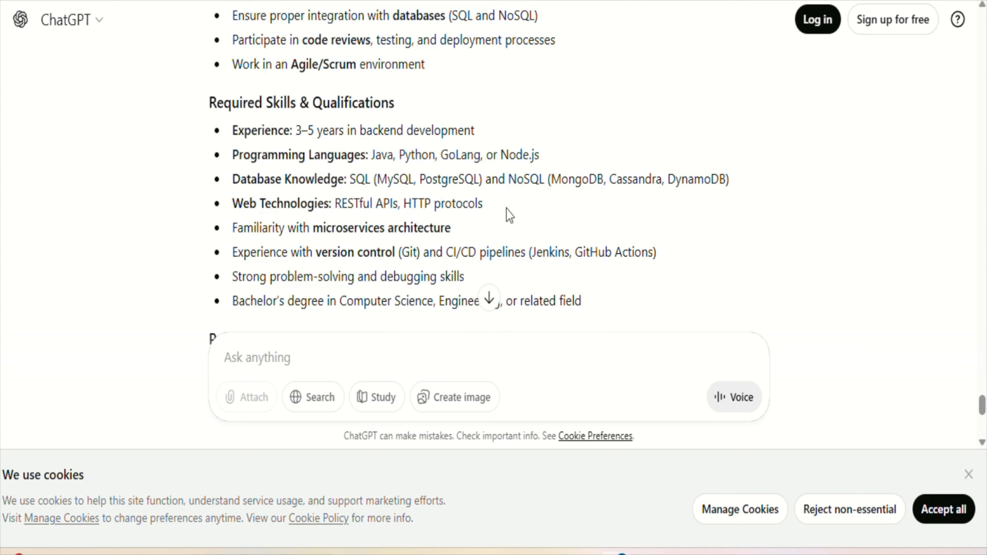
pyautogui.moveTo(506, 209); pyautogui.dragTo(339, 206)
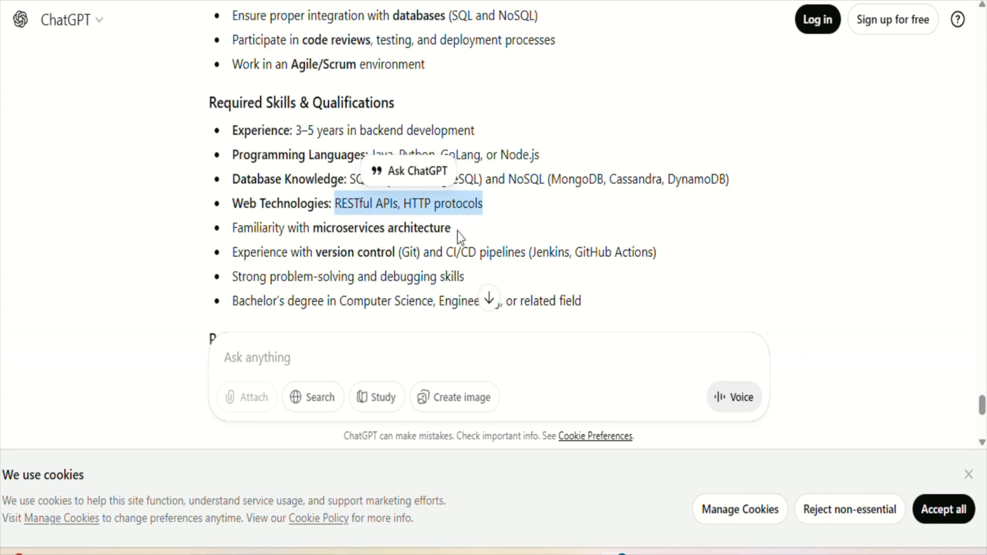
pyautogui.moveTo(458, 229); pyautogui.dragTo(309, 233)
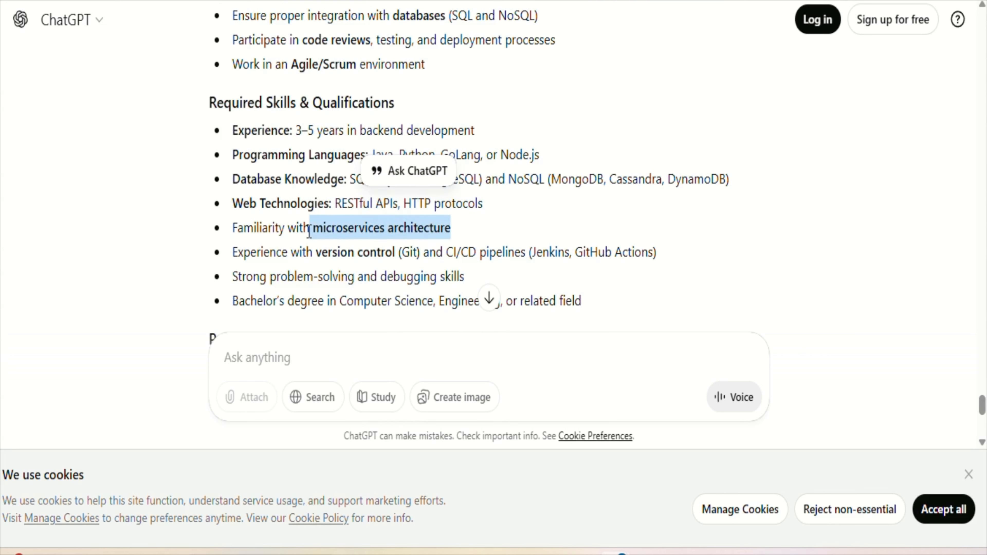
pyautogui.moveTo(399, 252); pyautogui.dragTo(542, 245)
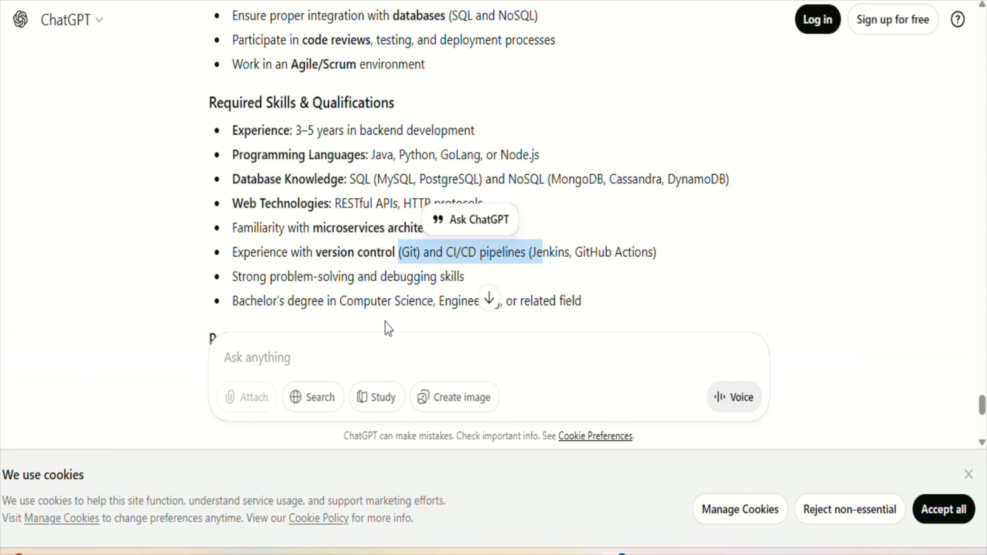
pyautogui.scroll(-5, 388, 327)
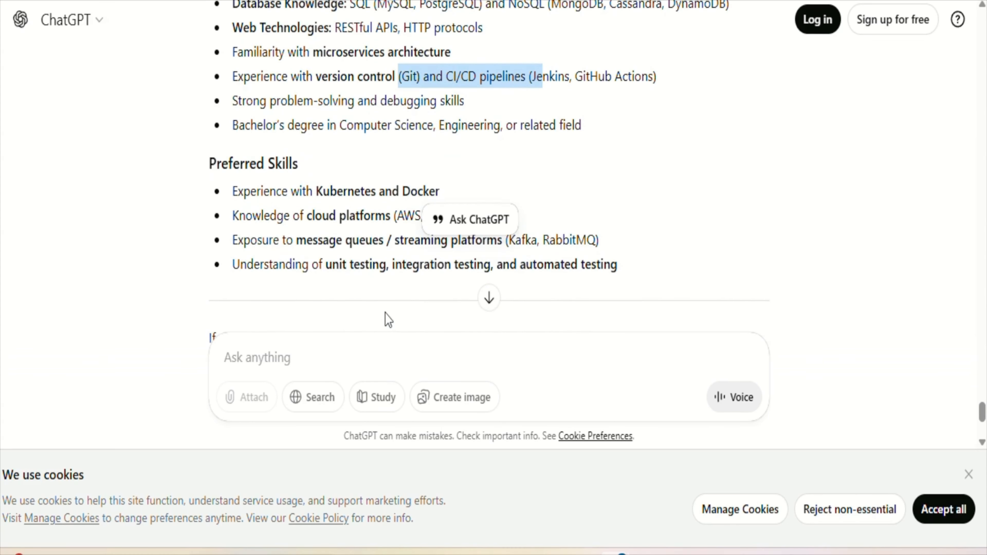
pyautogui.scroll(15, 403, 192)
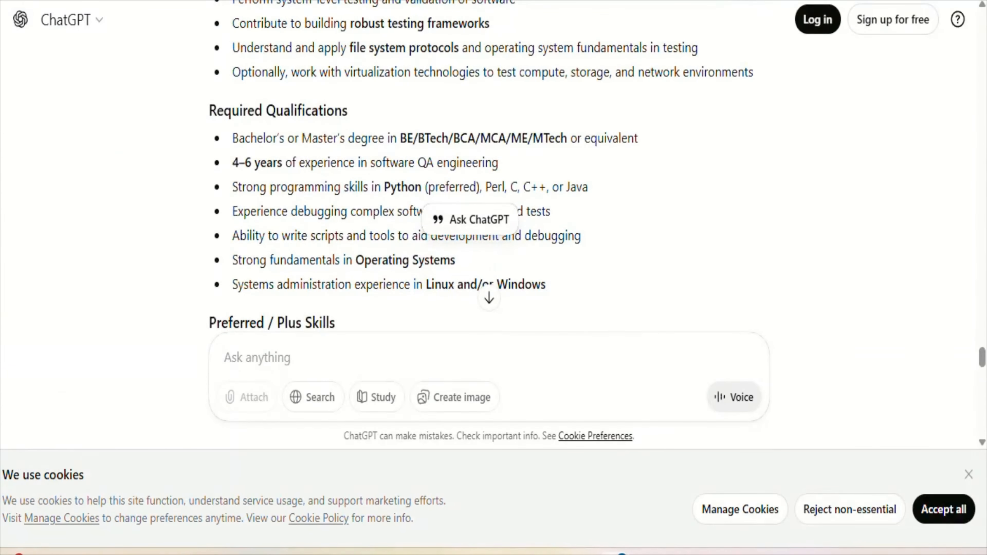
# Step: Switch to the Naukri Resdex candidate search and add "backend developer" as a keyword
pyautogui.hotkey('ctrl', 'Tab')
pyautogui.click(122, 221)
pyautogui.click(60, 346)
pyautogui.write('ba')
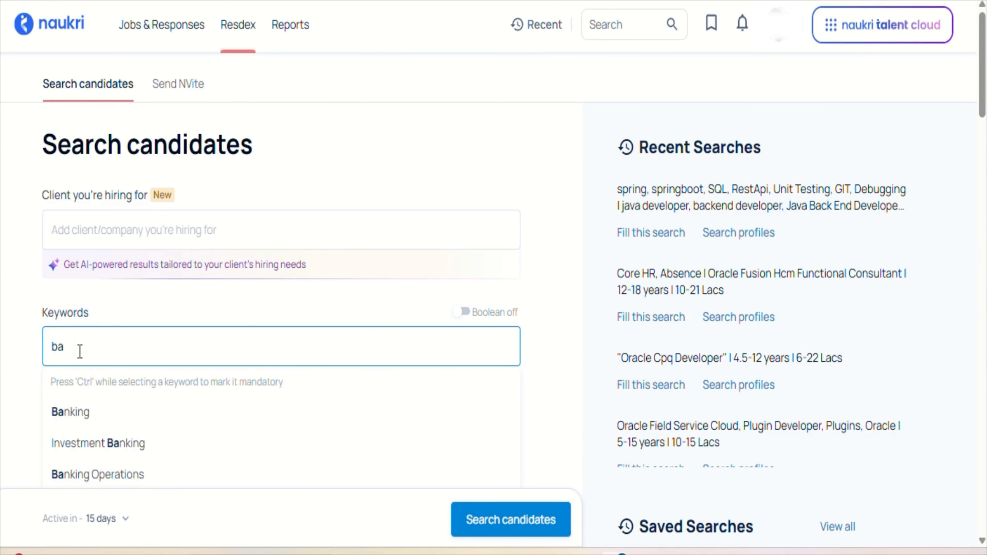
pyautogui.write('cke')
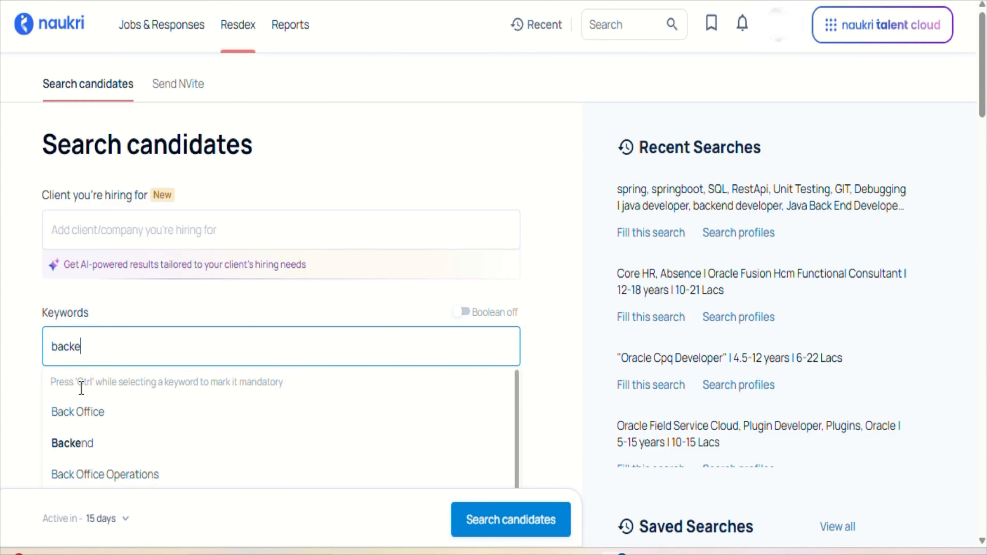
pyautogui.write('nd de')
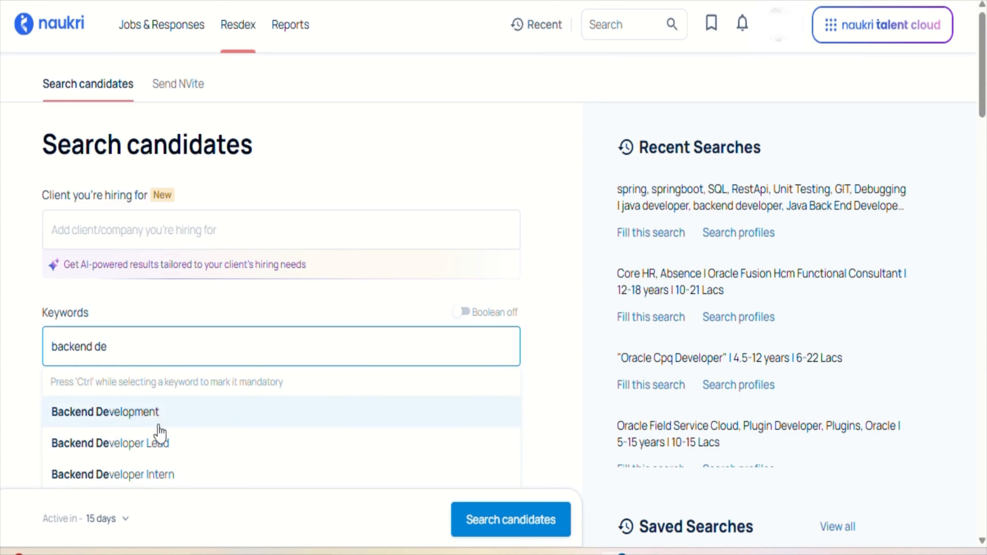
pyautogui.write('velop')
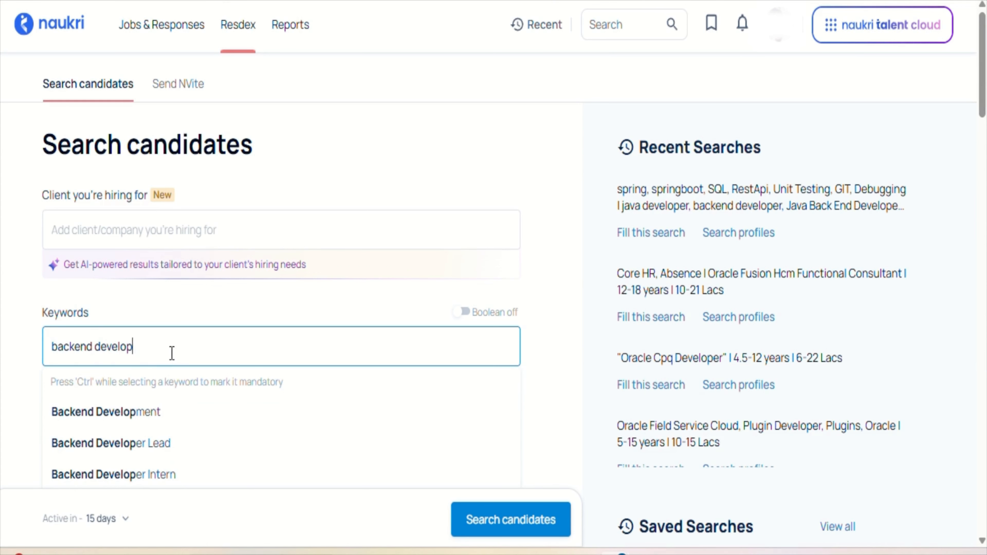
pyautogui.write('er')
pyautogui.press('Return')
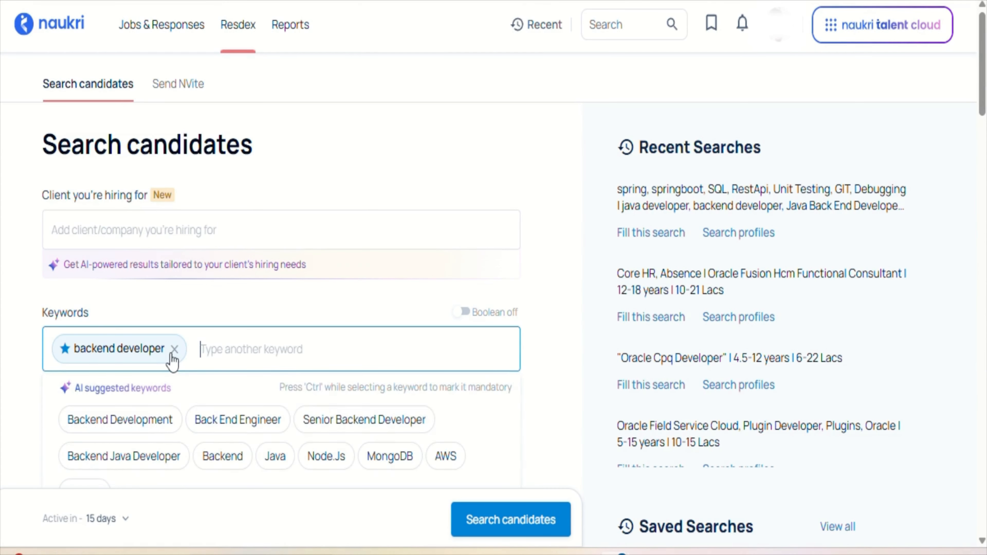
# Step: Add "java backend developer" as another search keyword
pyautogui.write('java')
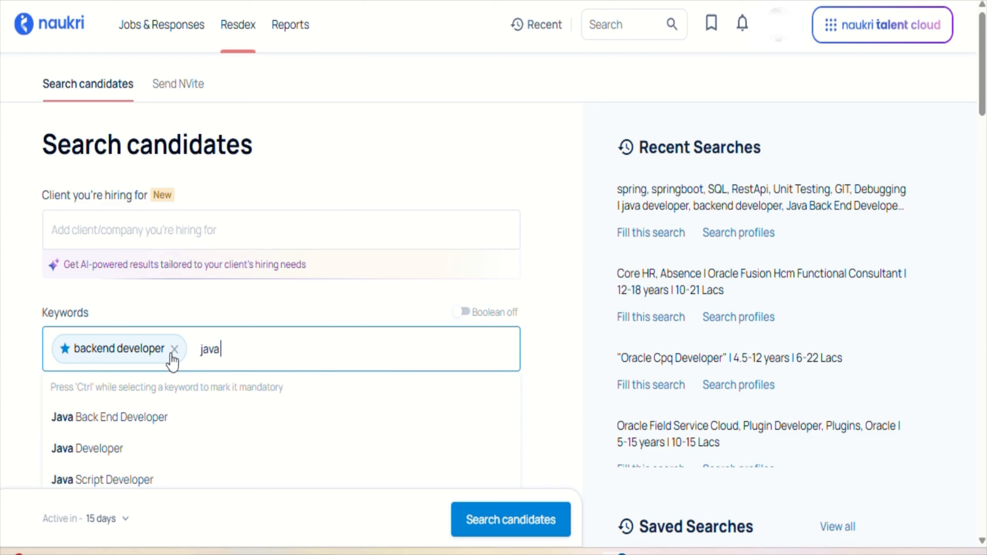
pyautogui.write('backend')
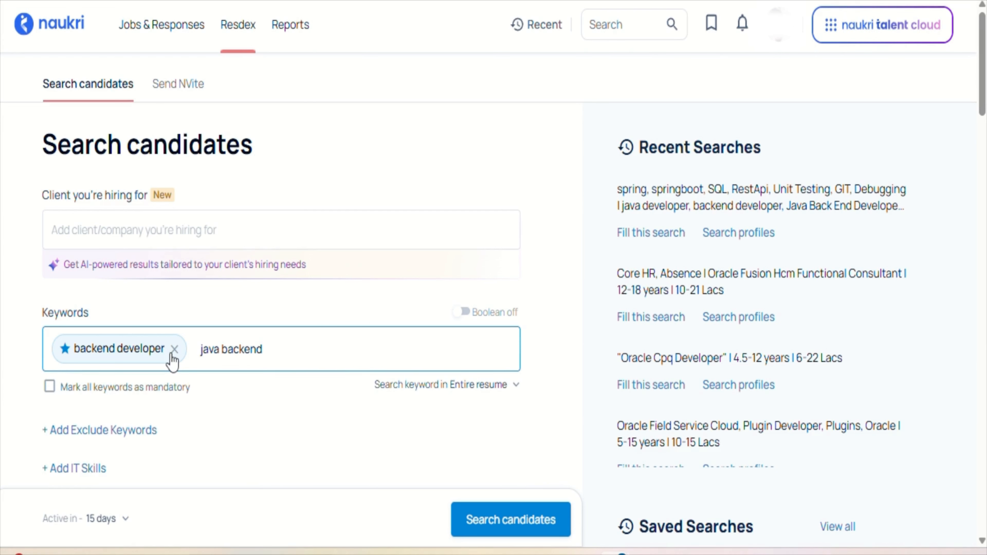
pyautogui.write(' developer')
pyautogui.press('Return')
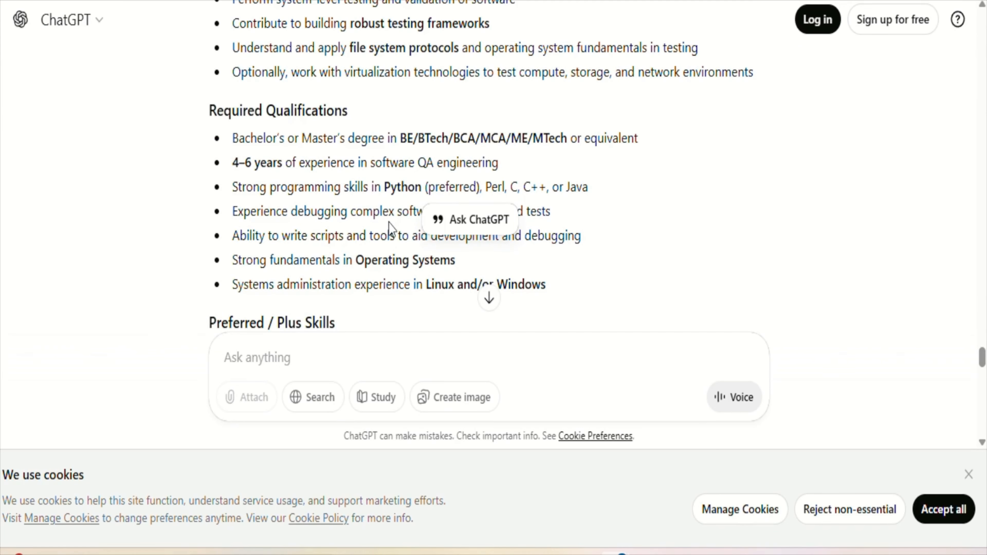
# Step: Return to the ChatGPT conversation and submit the prompt "primary keyskillset"
pyautogui.scroll(-1, 389, 223)
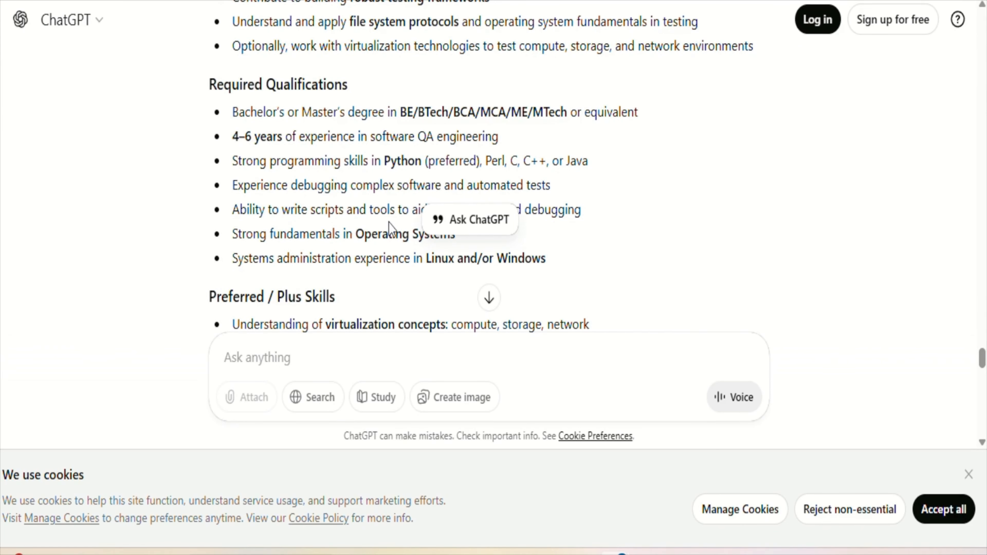
pyautogui.click(303, 347)
pyautogui.write('primary ')
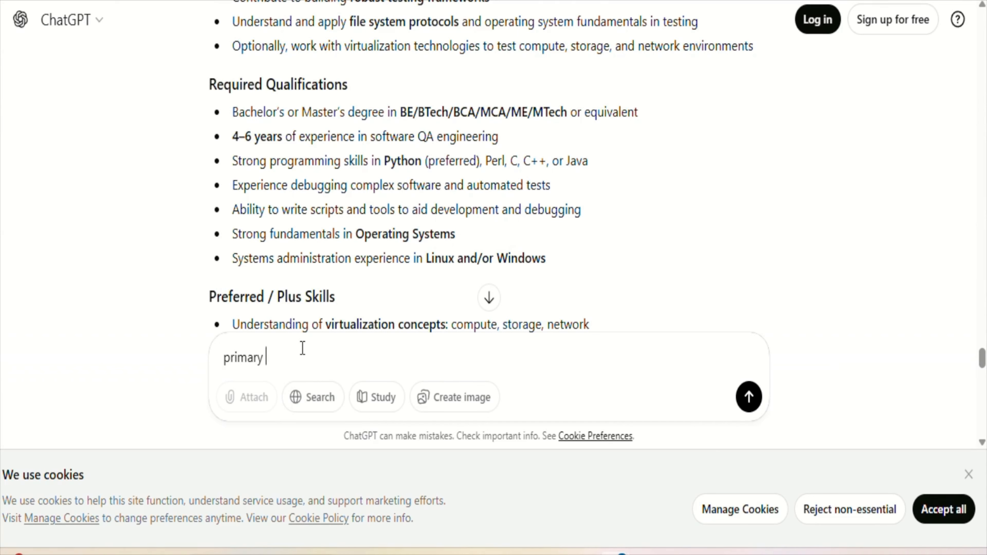
pyautogui.write('keyskillset')
pyautogui.press('Return')
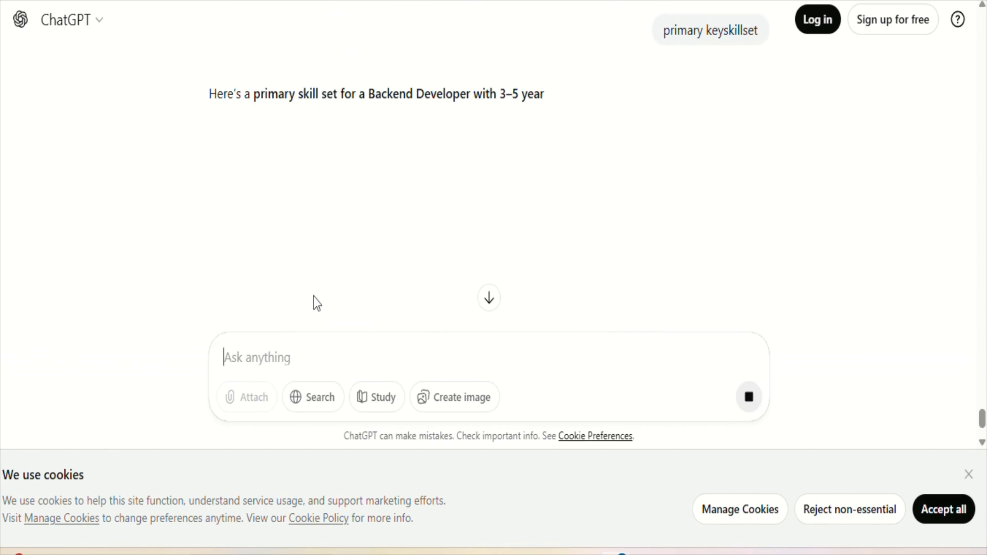
# Step: Copy "RESTful APIs" from ChatGPT's primary skill set and add it as a keyword in the Naukri candidate search
pyautogui.scroll(-3, 258, 290)
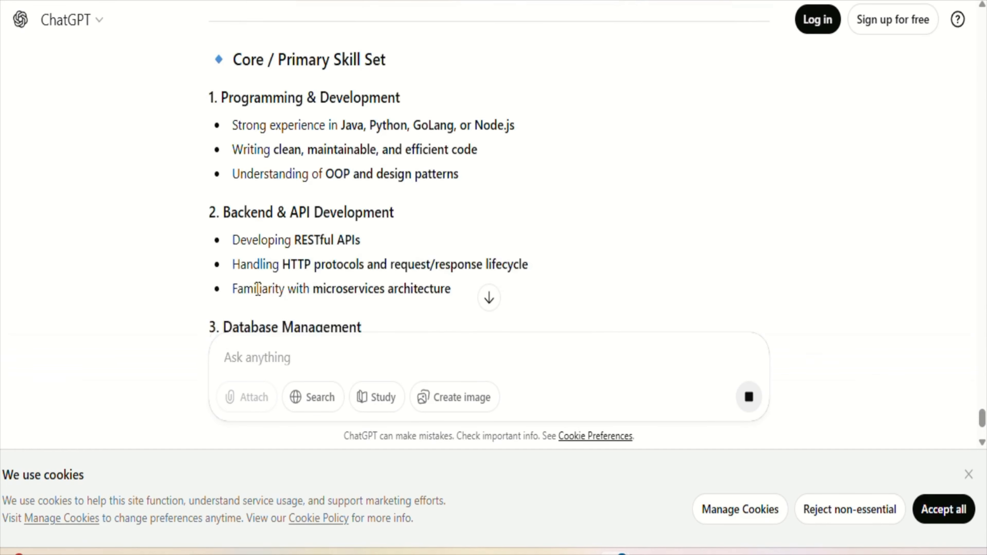
pyautogui.scroll(1, 258, 288)
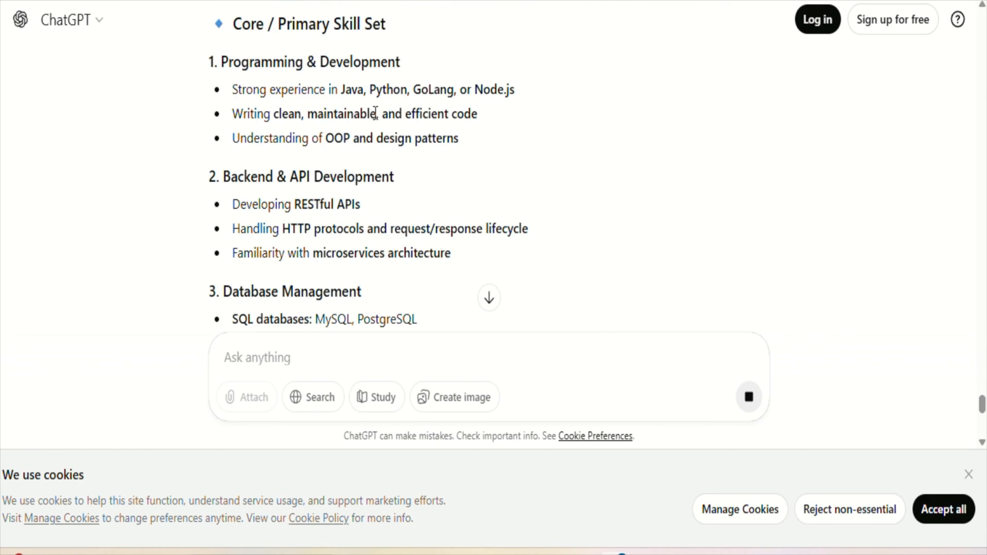
pyautogui.scroll(-1, 375, 194)
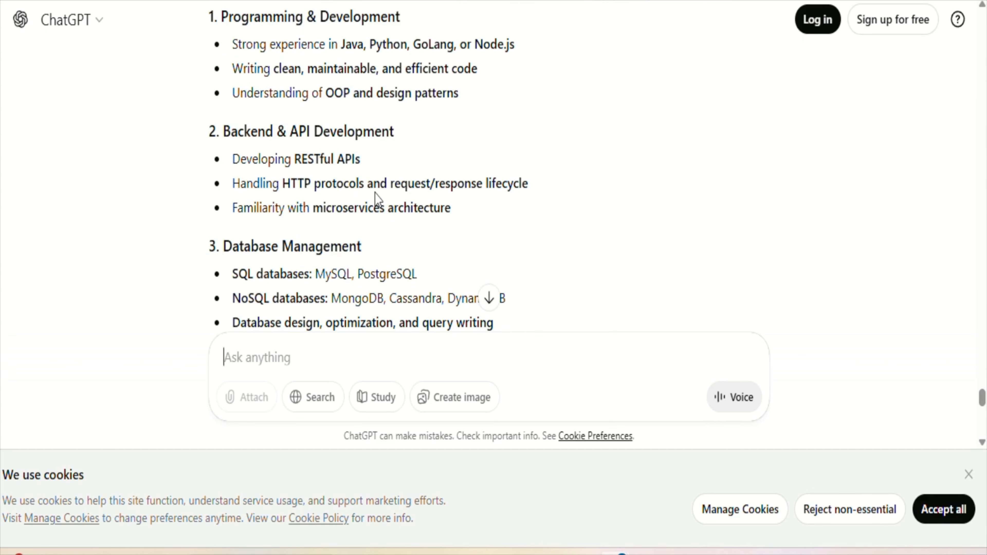
pyautogui.moveTo(360, 160); pyautogui.dragTo(299, 166)
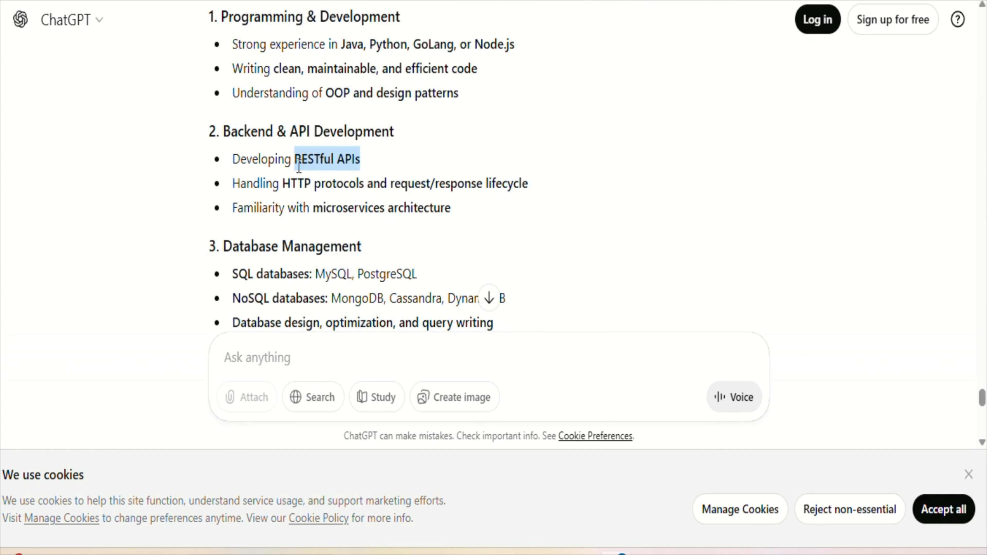
pyautogui.hotkey('ctrl', 'c')
pyautogui.hotkey('alt', 'Tab')
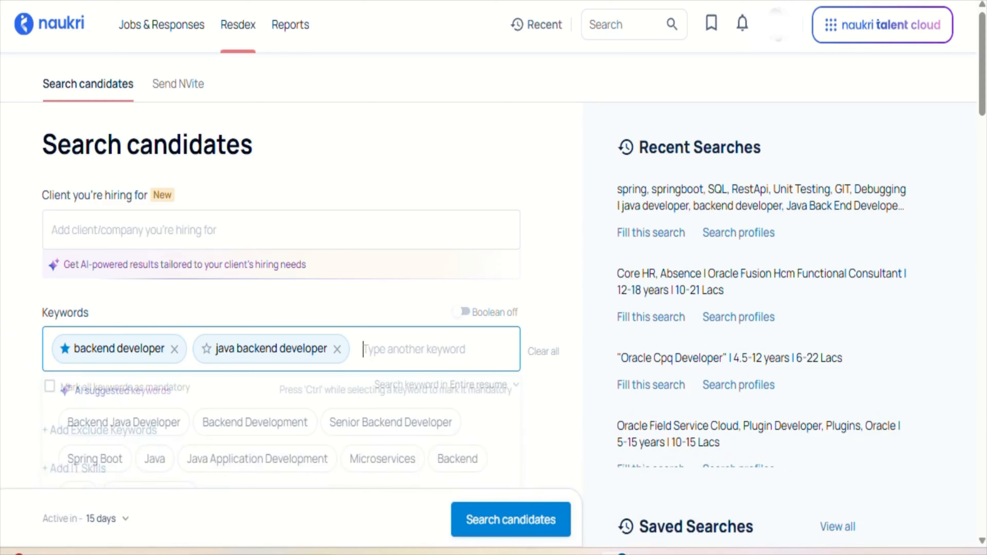
pyautogui.hotkey('ctrl', 'v')
pyautogui.press('Return')
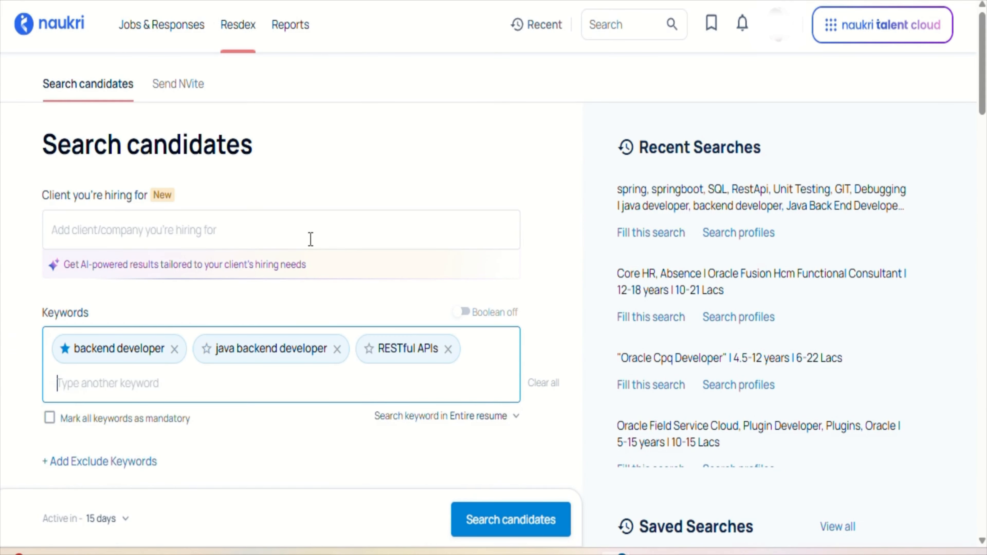
# Step: Check the database skills in ChatGPT's answer and add "SQL" as a keyword in the Naukri candidate search
pyautogui.hotkey('alt', 'Tab')
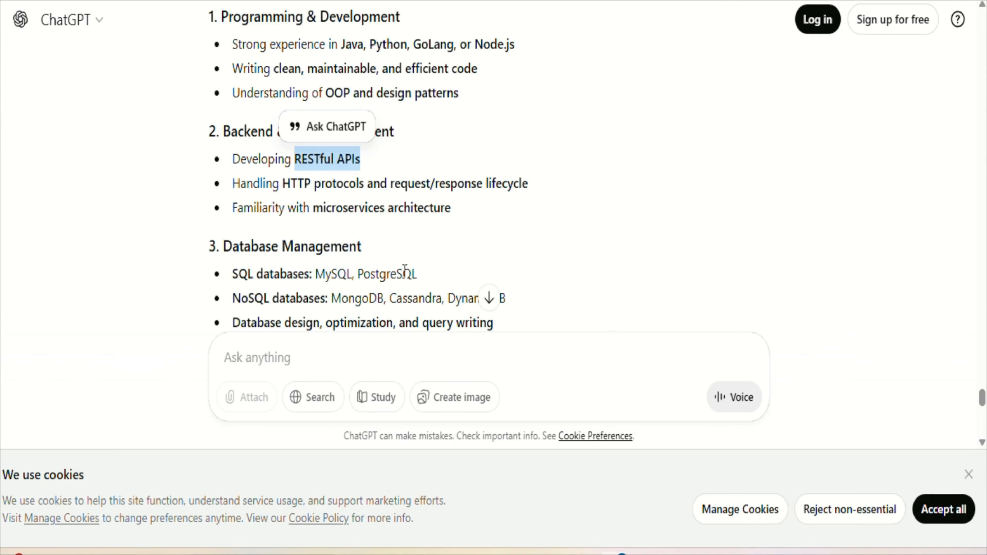
pyautogui.click(423, 281)
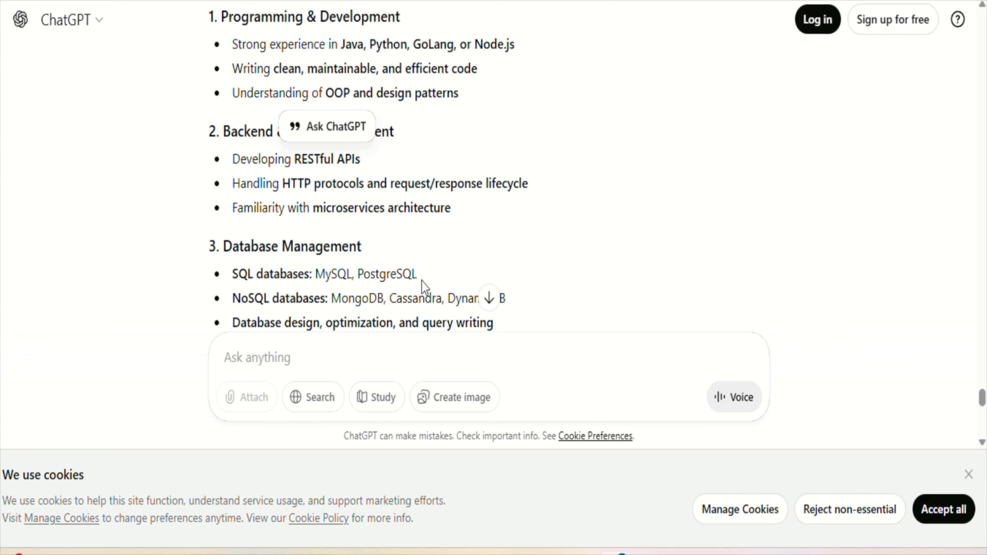
pyautogui.hotkey('alt', 'Tab')
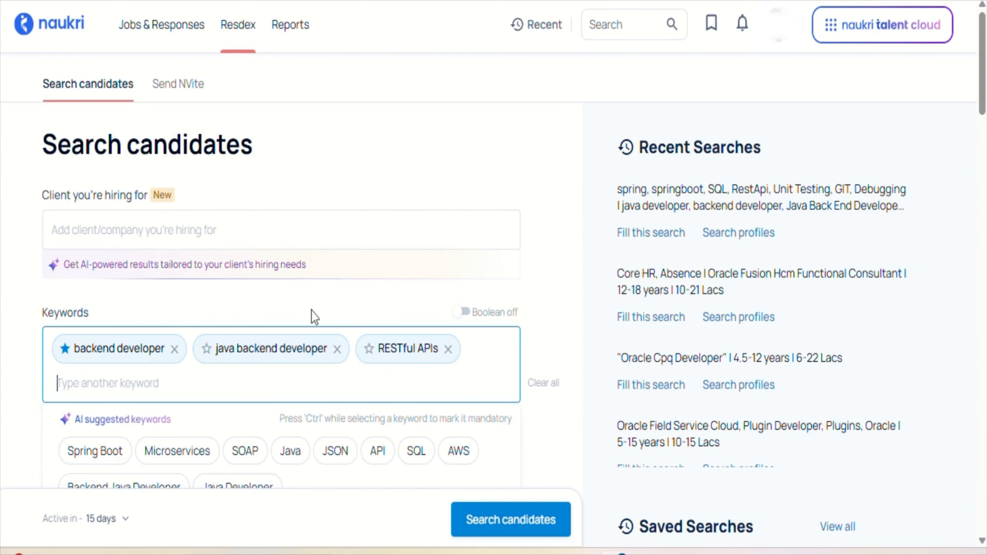
pyautogui.write('SQL')
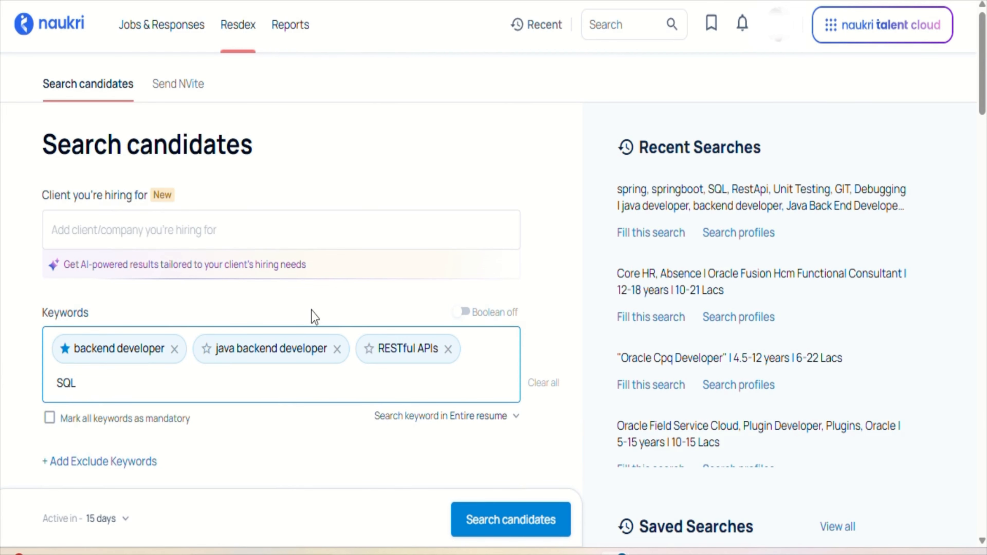
pyautogui.press('Return')
pyautogui.rightClick(336, 287)
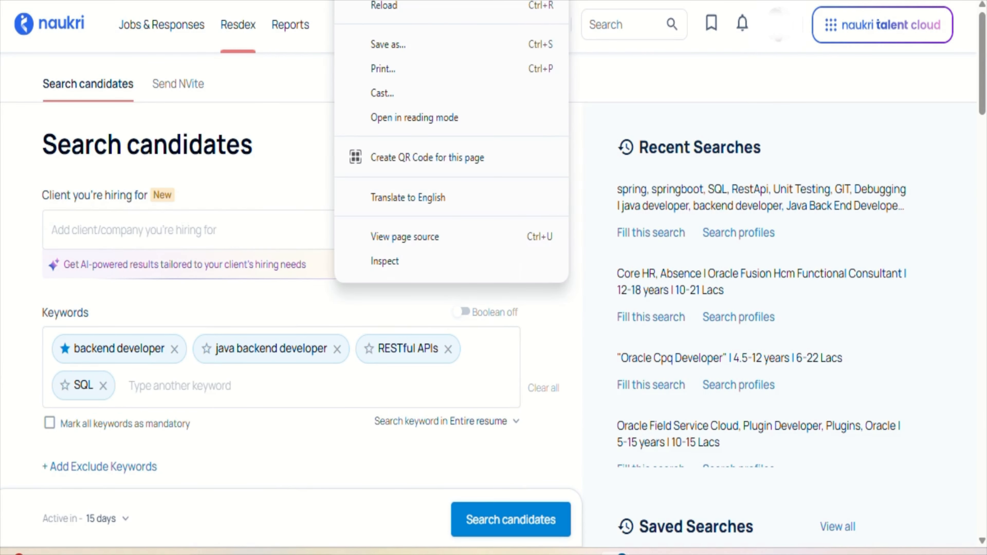
# Step: Check the version control and CI/CD skills in ChatGPT's answer and add "Ci/Cd" as a keyword in the Naukri candidate search
pyautogui.hotkey('alt', 'Tab')
pyautogui.scroll(-5, 337, 289)
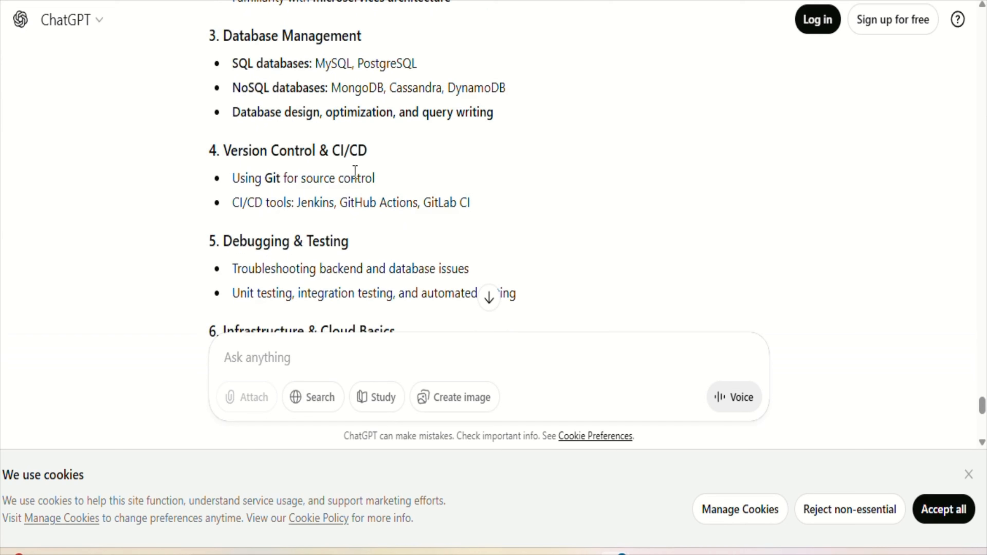
pyautogui.click(62, 1)
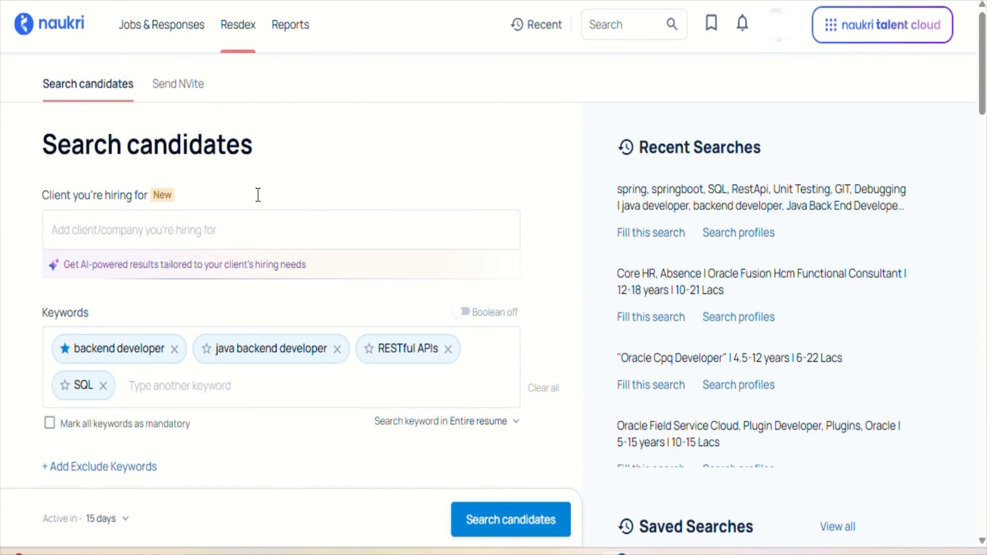
pyautogui.click(168, 389)
pyautogui.write('C')
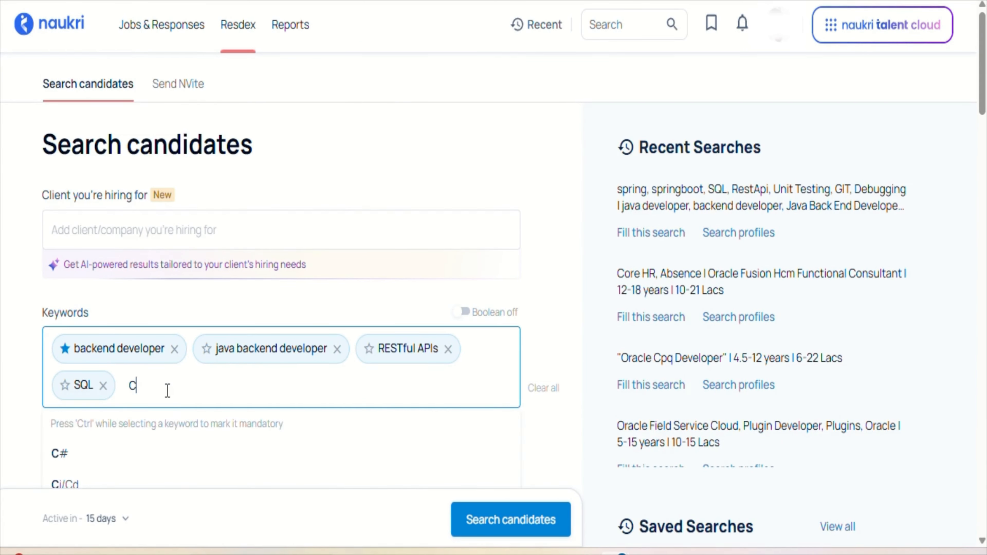
pyautogui.write('i/')
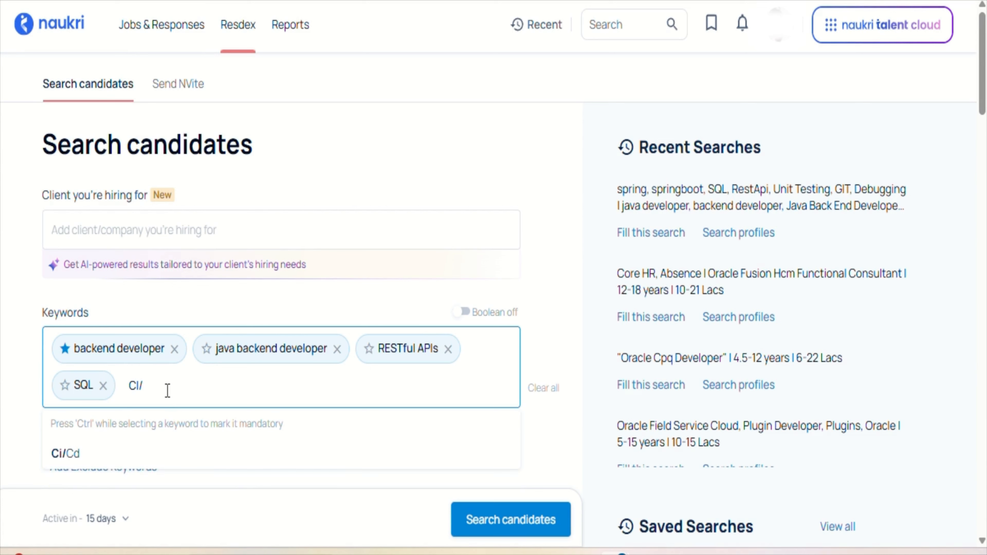
pyautogui.click(119, 455)
# Step: Add "git" and the suggested "Debugging" as further search keywords
pyautogui.write('g')
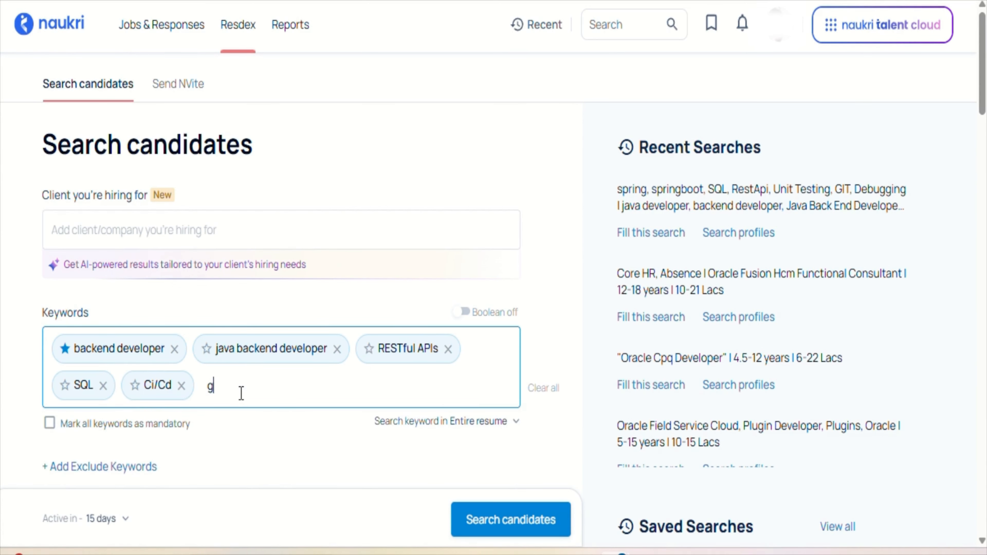
pyautogui.write('it')
pyautogui.press('Return')
pyautogui.write('de')
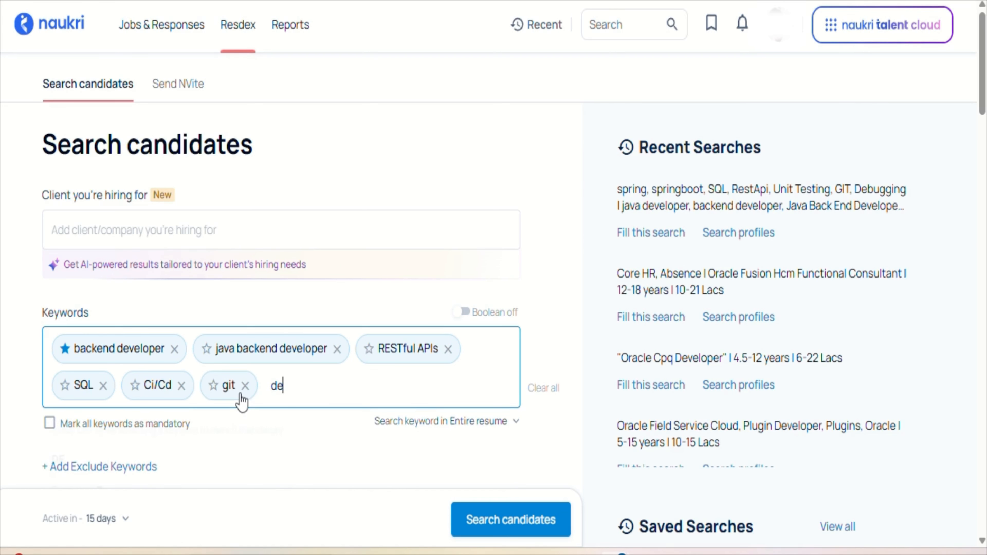
pyautogui.write('bug')
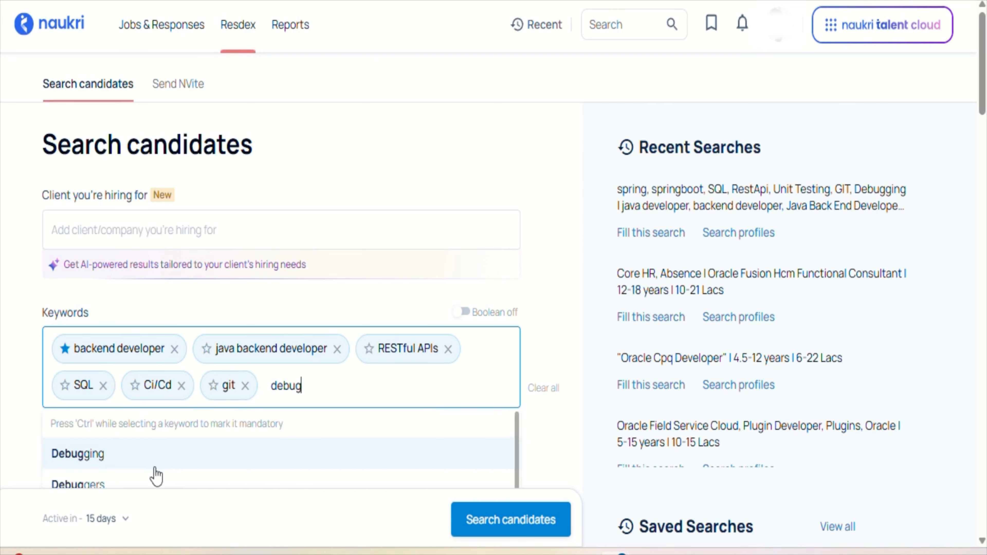
pyautogui.click(154, 455)
# Step: Review the infrastructure and cloud skills in ChatGPT's answer and add "cloud" as a keyword in the Naukri candidate search
pyautogui.click(325, 1)
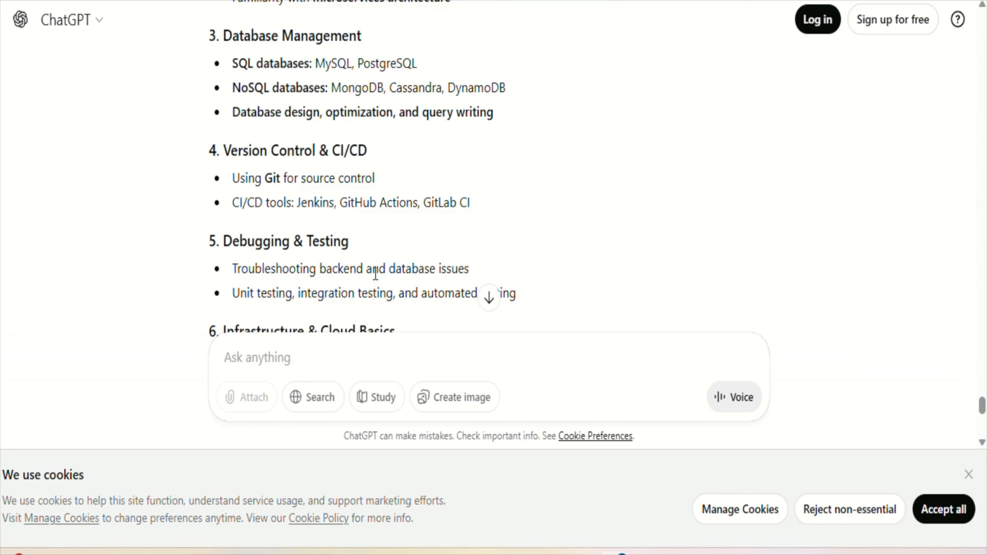
pyautogui.scroll(-3, 376, 273)
pyautogui.scroll(-1, 375, 273)
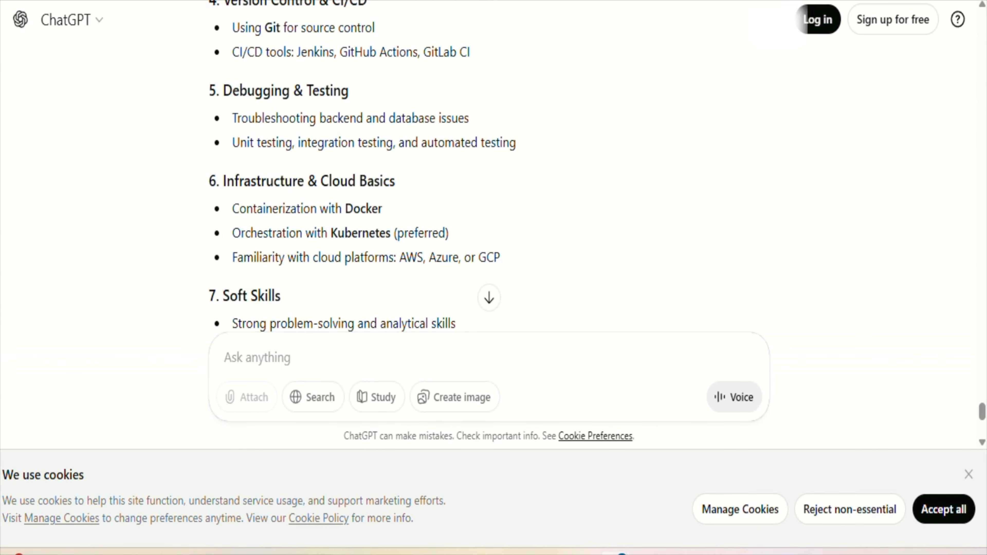
pyautogui.click(217, 1)
pyautogui.write('cloud')
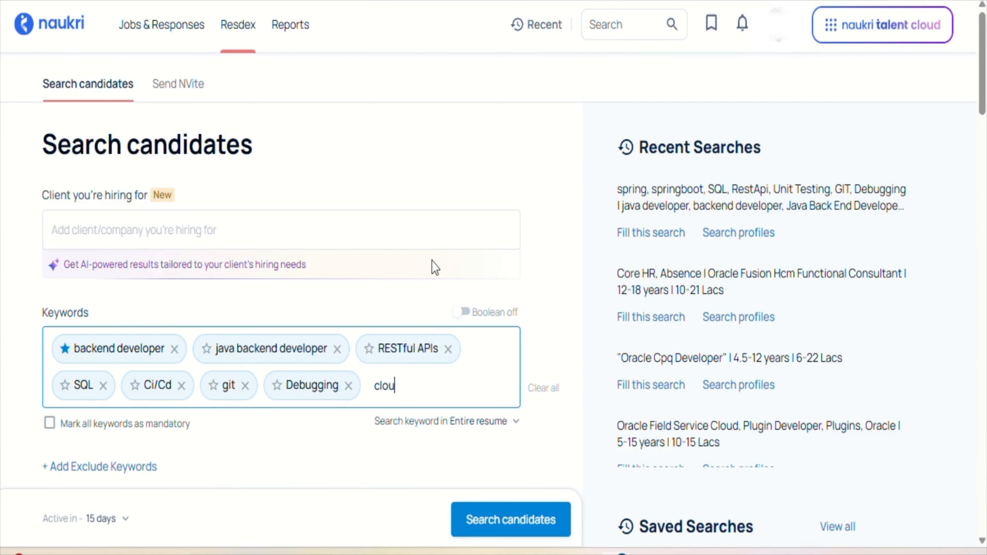
pyautogui.press('Return')
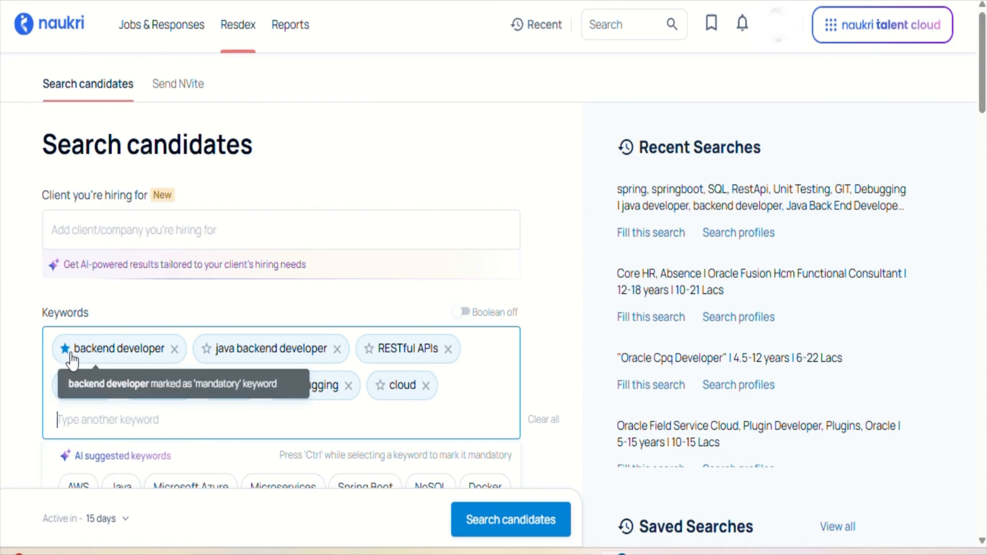
# Step: Consult the job description in ChatGPT and set the candidate experience range in Naukri to 3 to 5 years
pyautogui.scroll(-5, 66, 352)
pyautogui.click(59, 328)
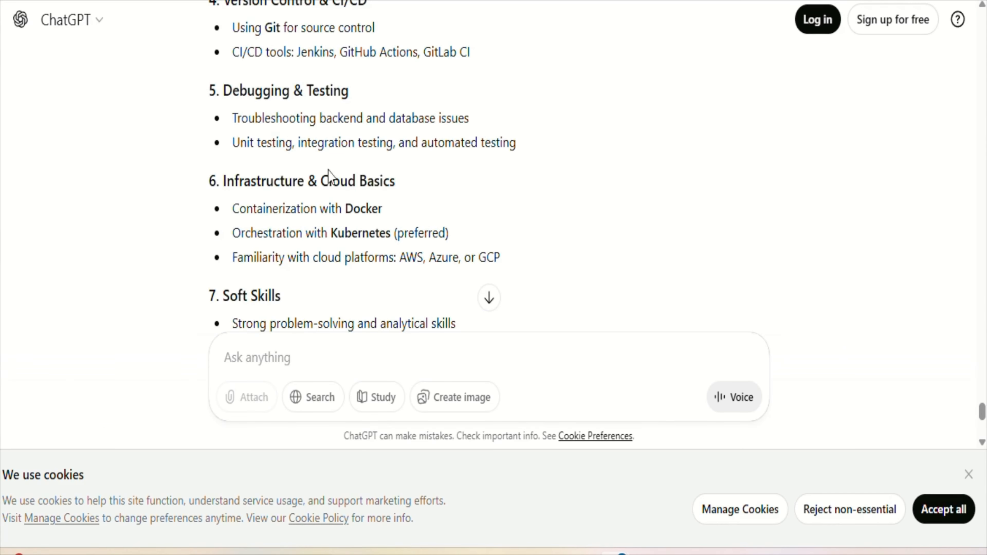
pyautogui.scroll(10, 328, 171)
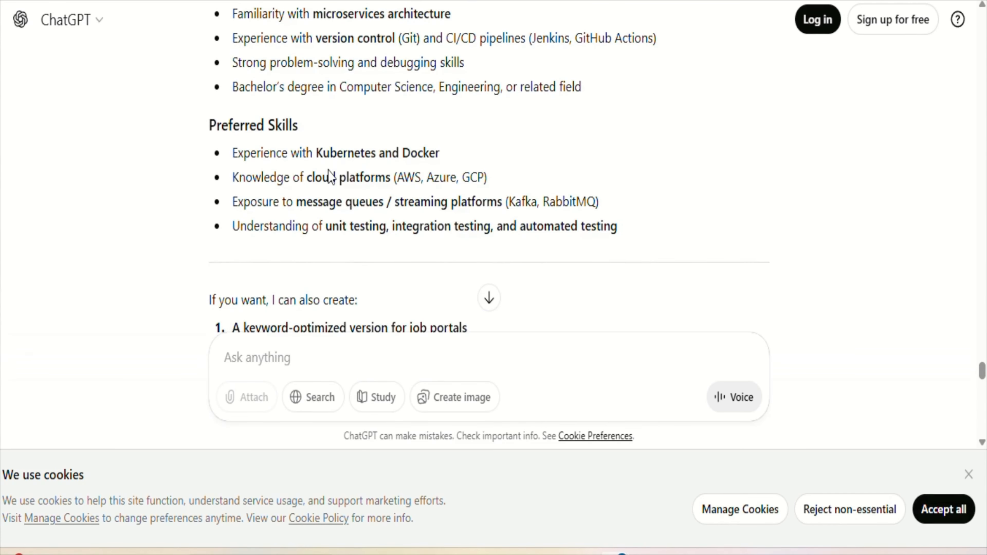
pyautogui.scroll(10, 328, 175)
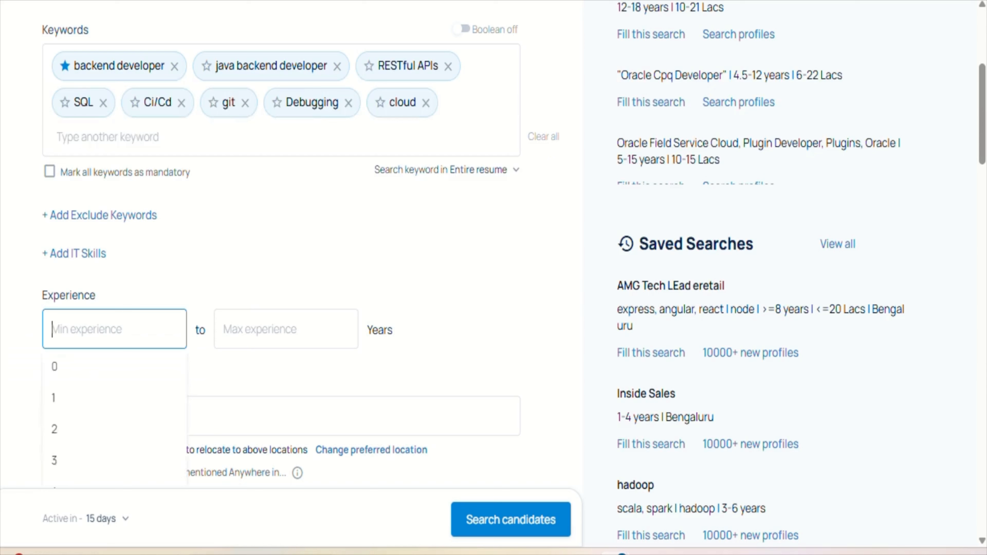
pyautogui.click(63, 466)
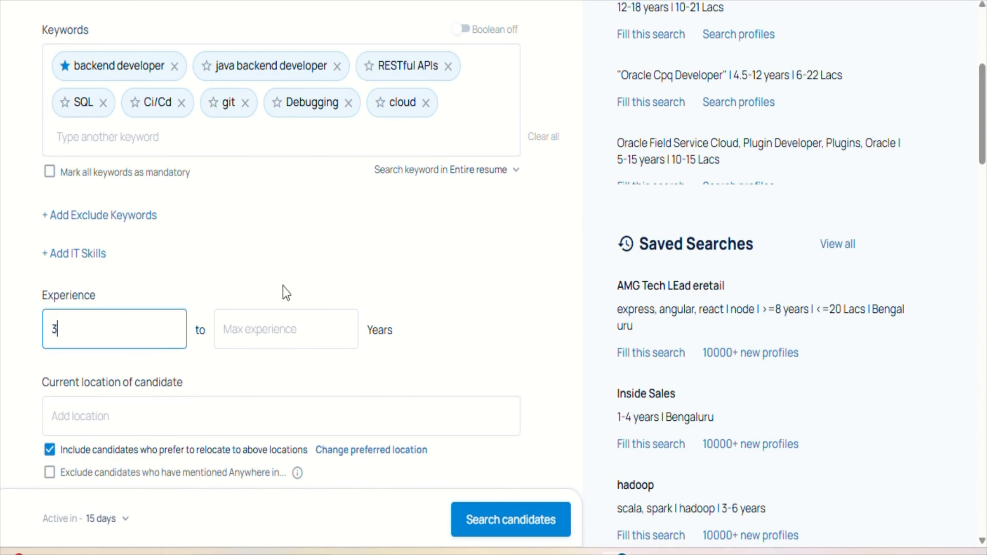
pyautogui.click(269, 328)
pyautogui.click(243, 429)
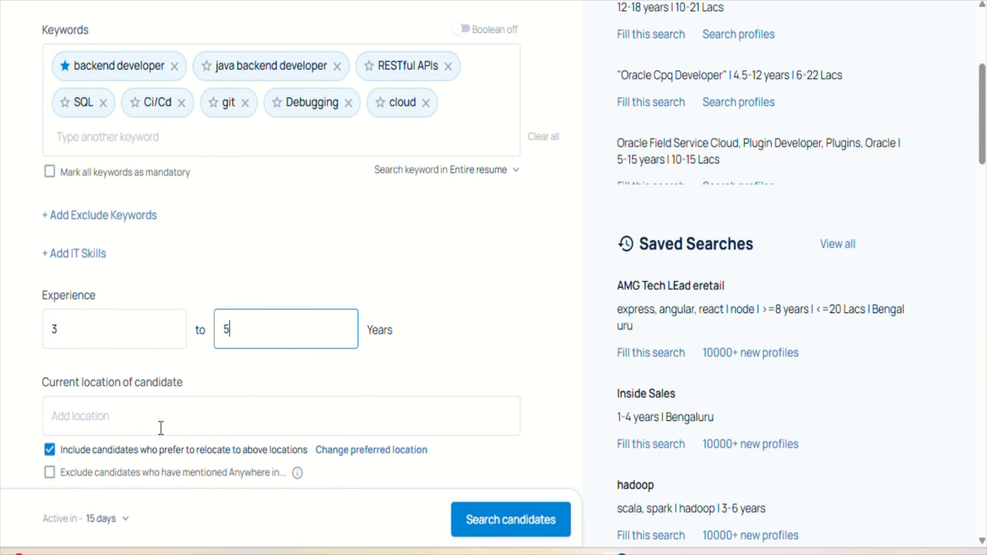
# Step: Add Chennai and Bengaluru as the candidate's current locations
pyautogui.click(161, 422)
pyautogui.write('chenn')
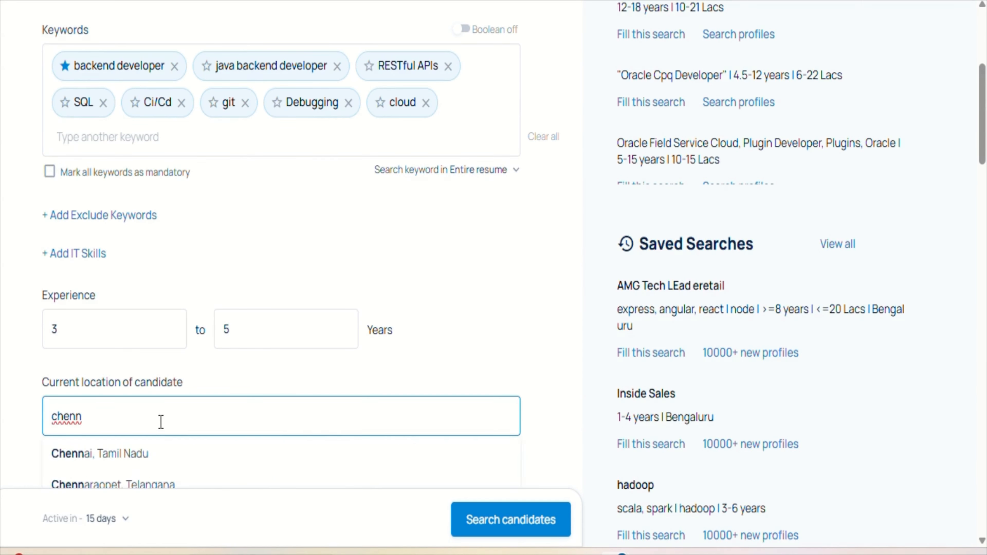
pyautogui.click(130, 457)
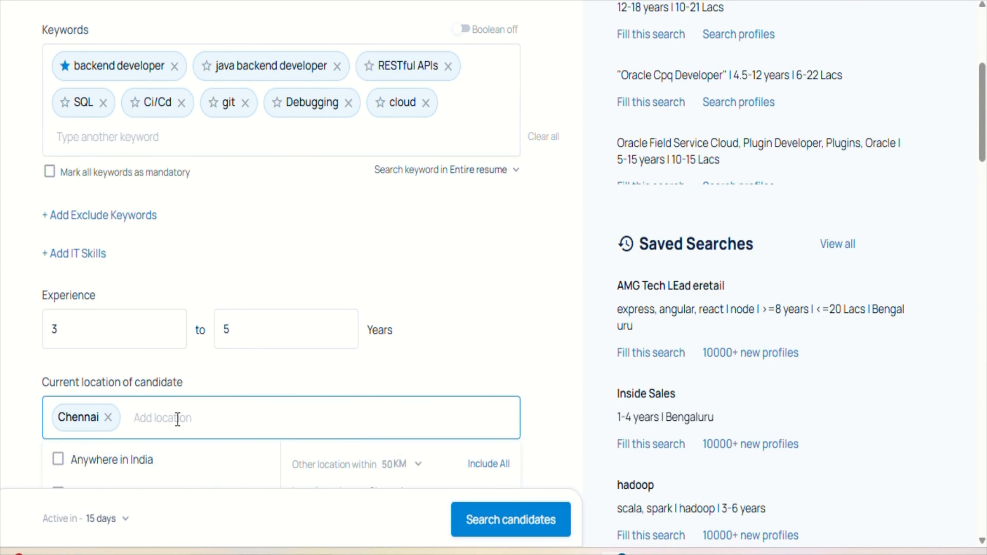
pyautogui.write('bang')
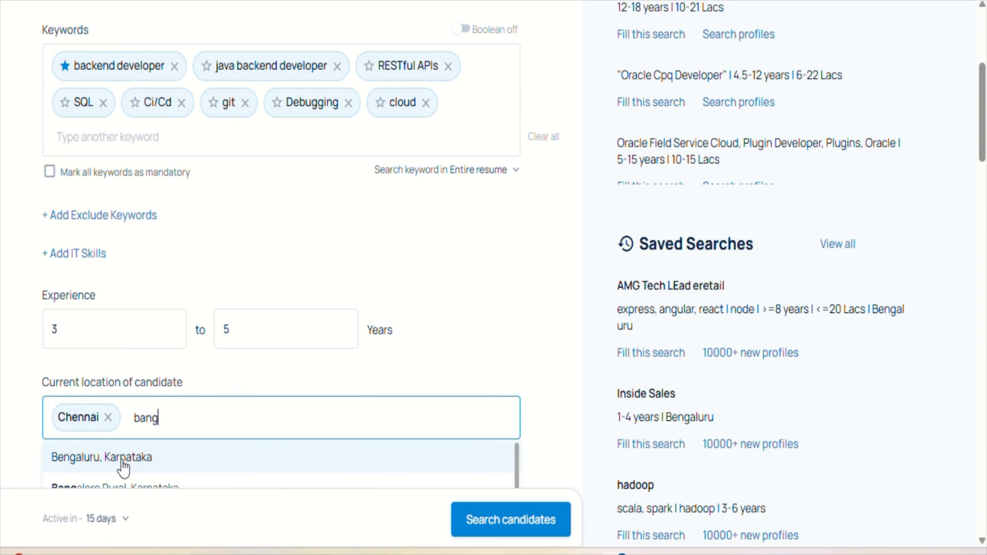
pyautogui.click(124, 463)
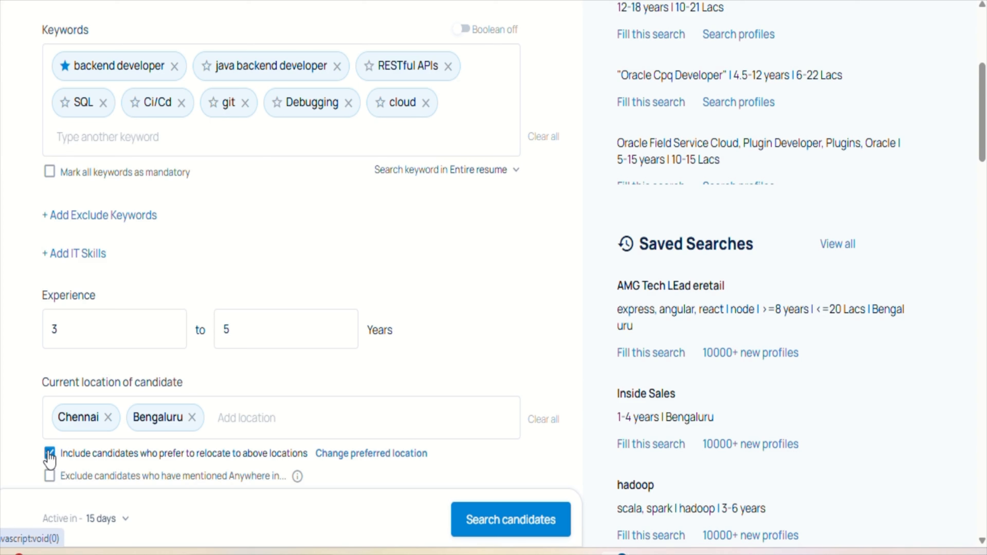
# Step: Turn off the option to include candidates who prefer to relocate to the chosen locations
pyautogui.click(49, 454)
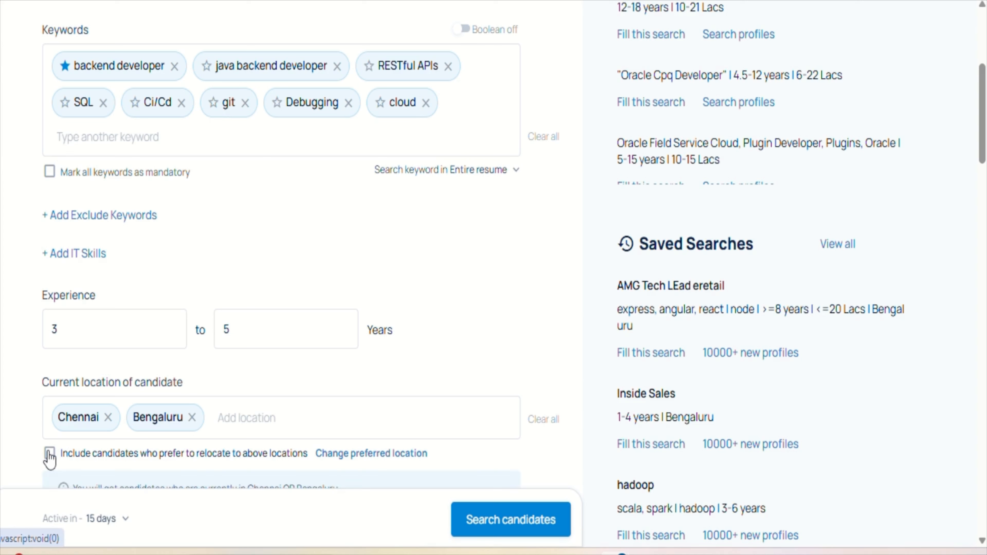
pyautogui.click(49, 454)
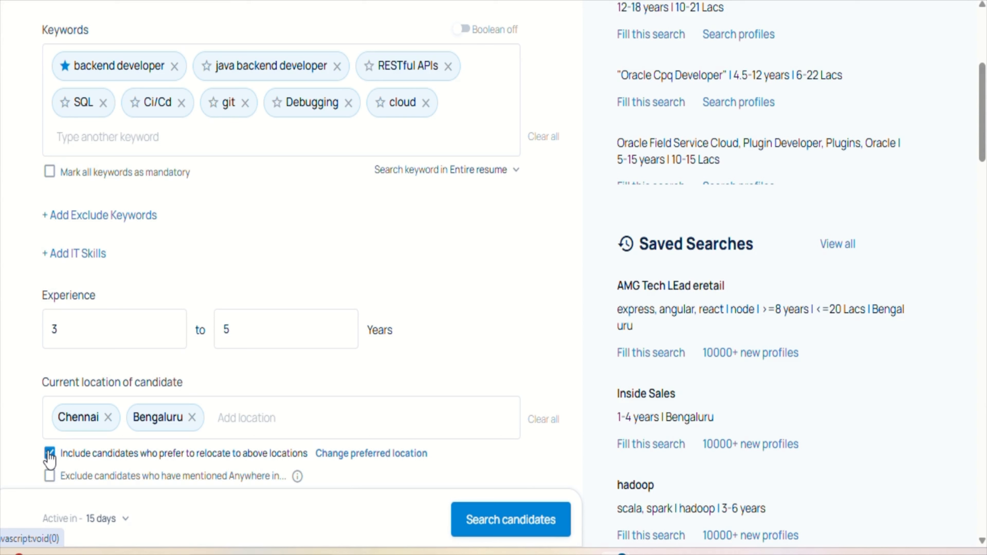
pyautogui.click(50, 453)
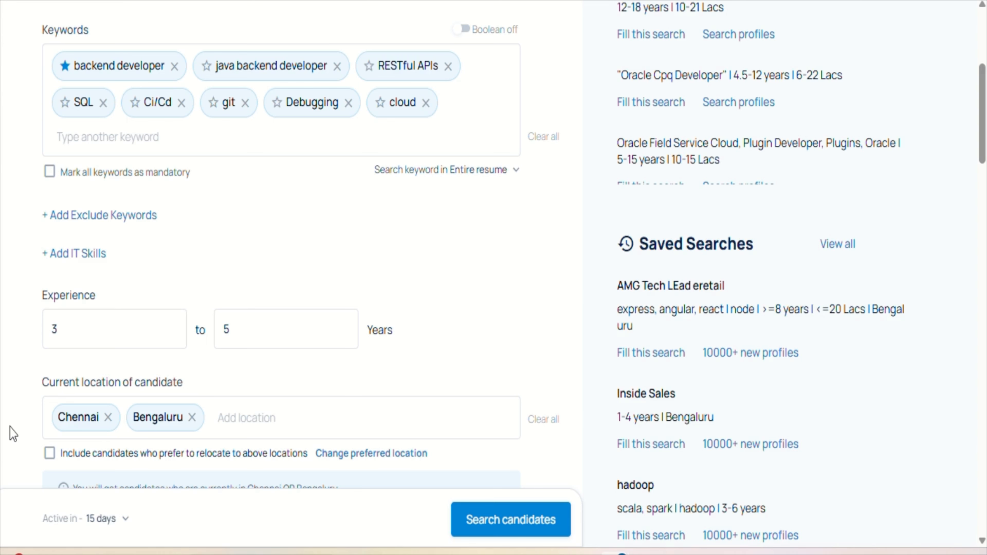
# Step: Set the annual salary range to 5 to 11 Lacs
pyautogui.scroll(-5, 13, 432)
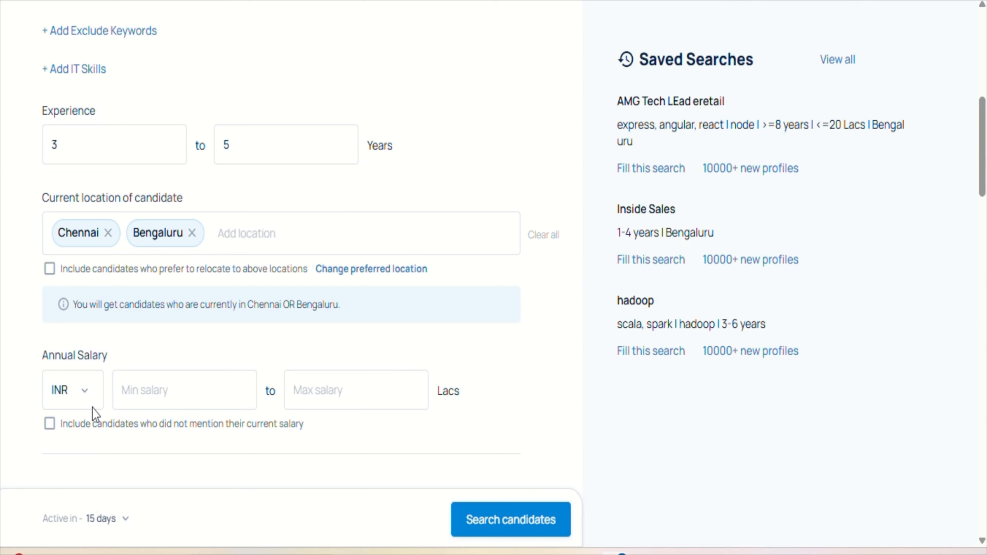
pyautogui.click(140, 400)
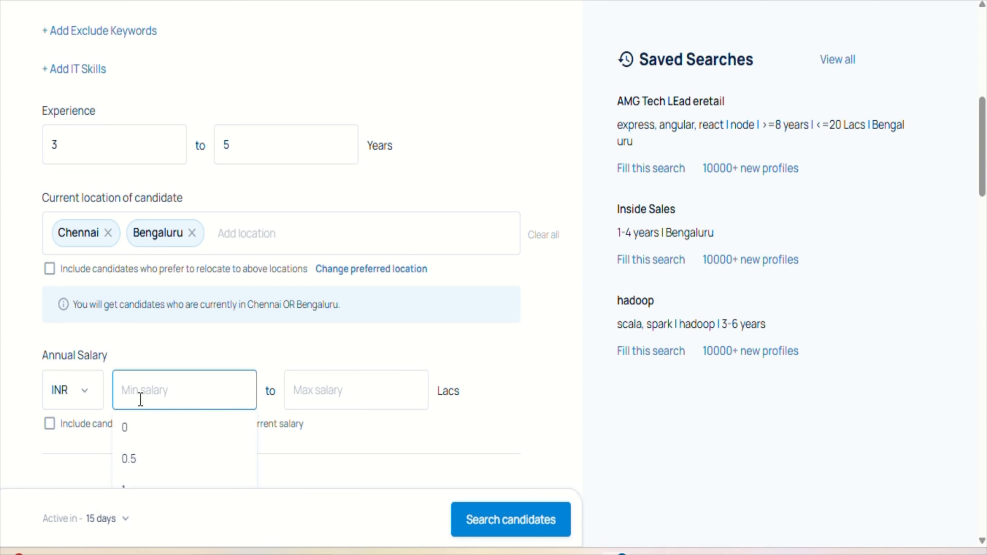
pyautogui.write('5')
pyautogui.click(368, 400)
pyautogui.write('11')
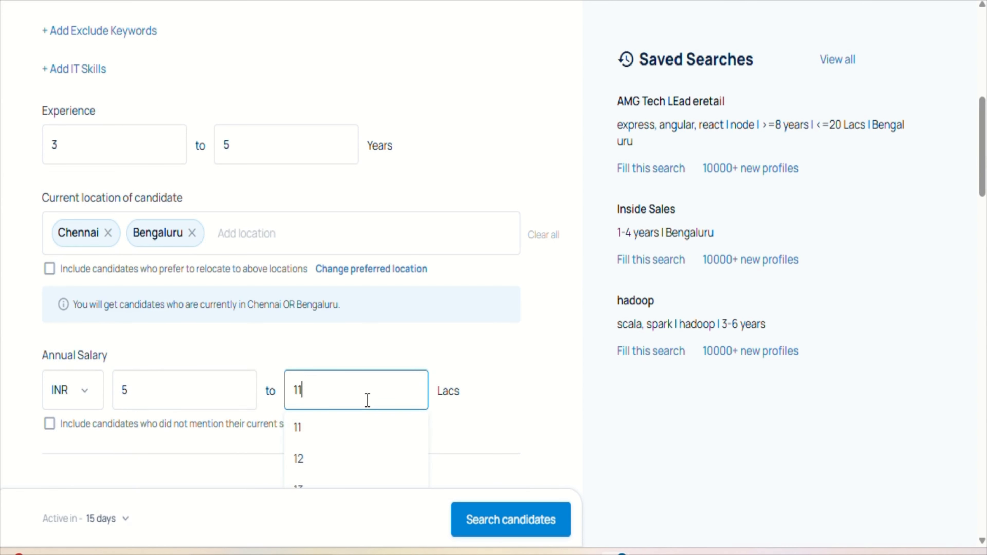
pyautogui.click(321, 368)
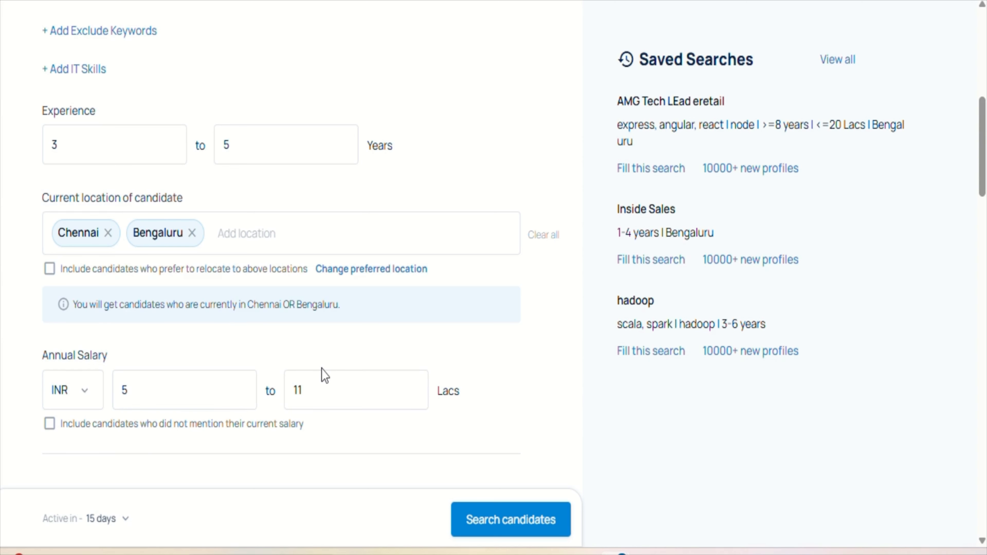
pyautogui.scroll(-5, 323, 370)
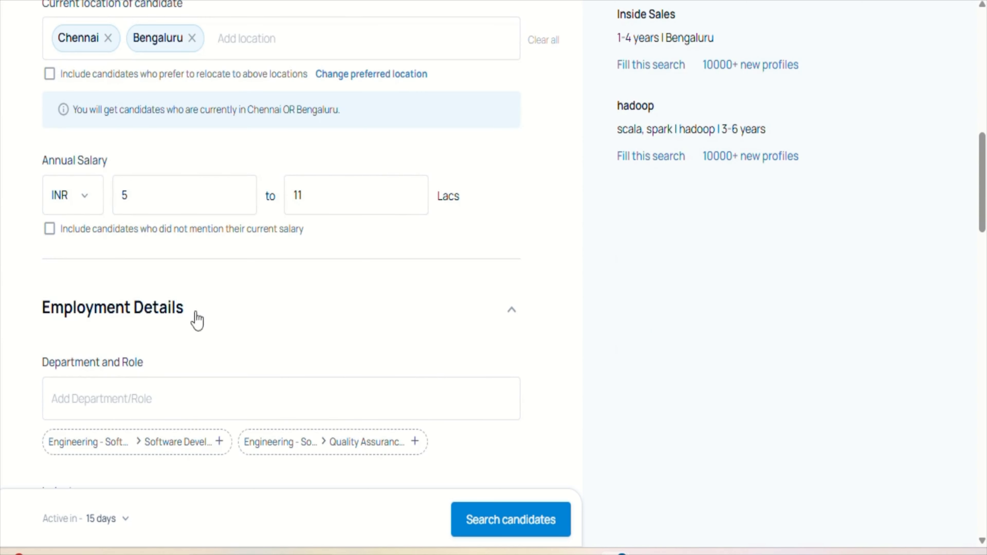
pyautogui.click(155, 202)
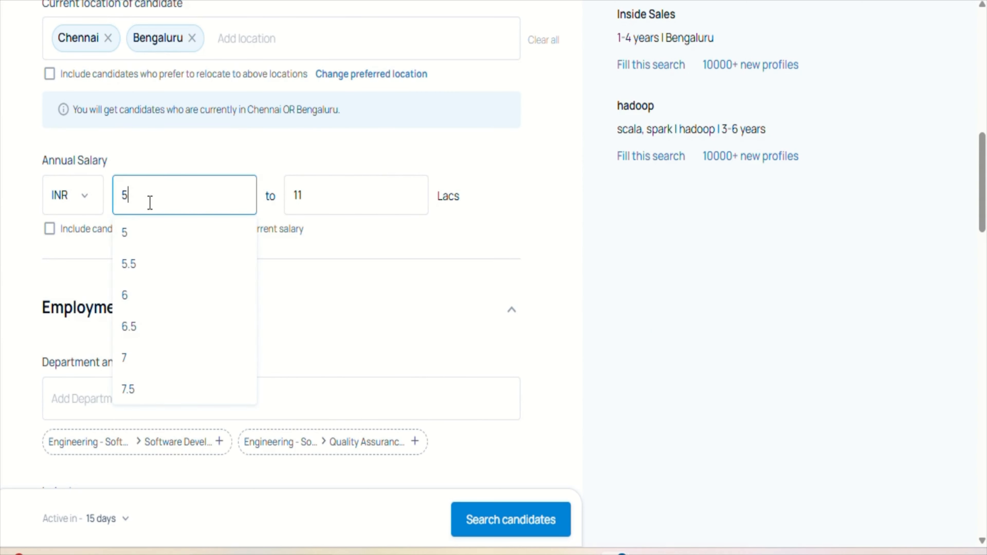
pyautogui.click(39, 315)
# Step: In the education details, keep a specific UG qualification and choose B.Tech/B.E. as the course
pyautogui.scroll(-9, 38, 313)
pyautogui.scroll(-10, 39, 313)
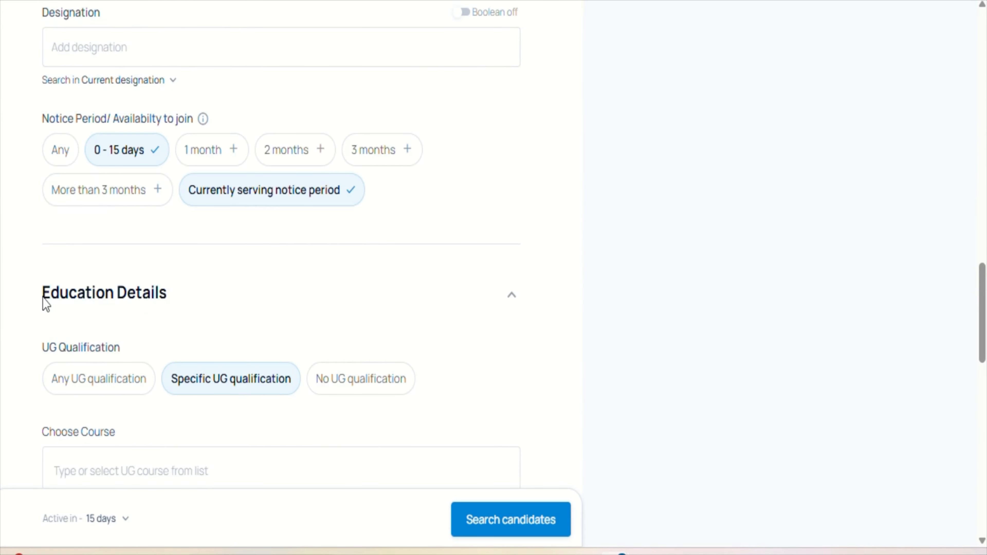
pyautogui.scroll(-3, 236, 225)
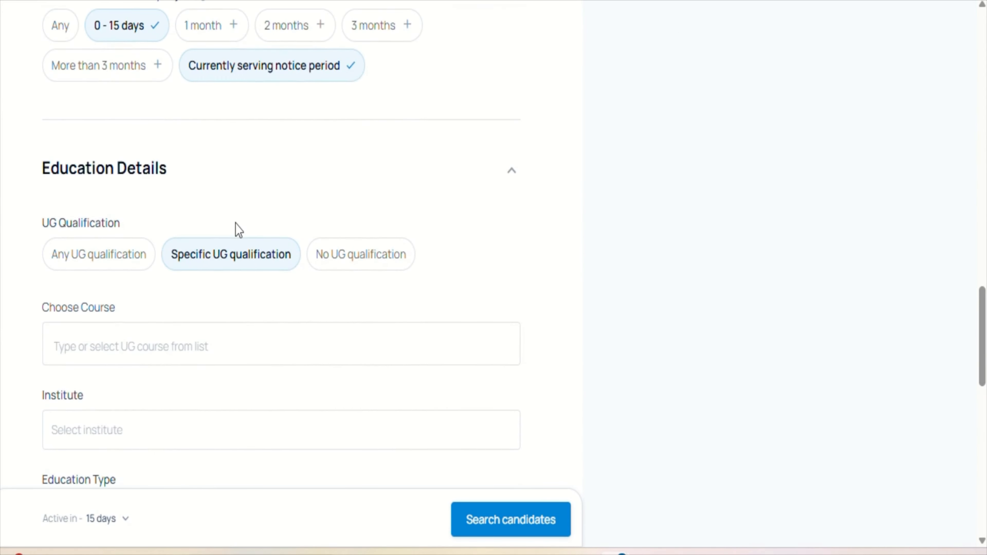
pyautogui.click(218, 260)
pyautogui.click(216, 259)
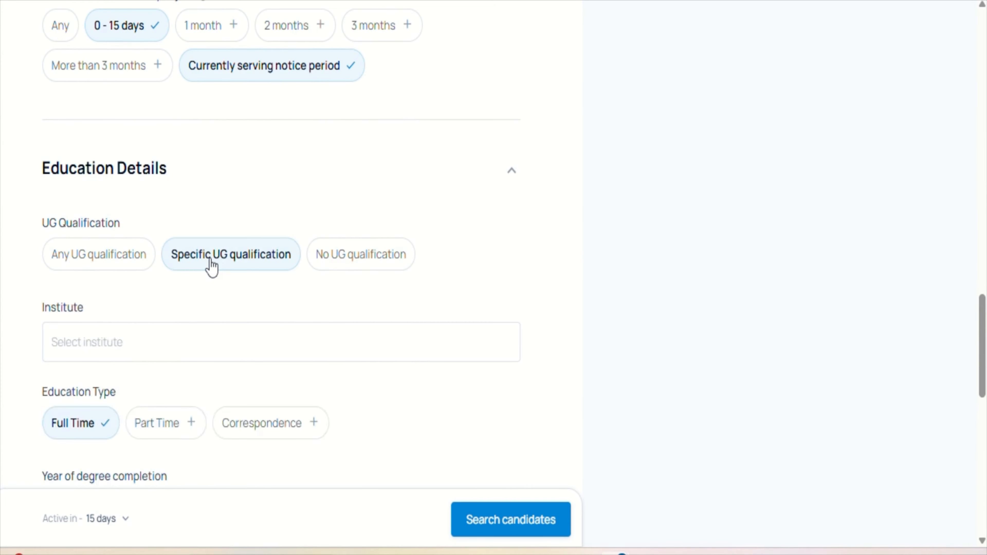
pyautogui.click(91, 357)
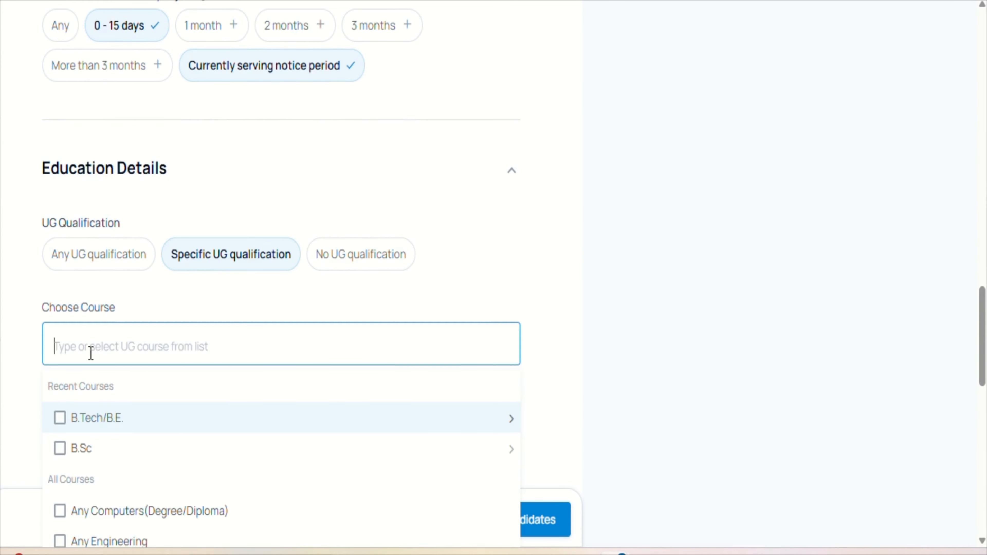
pyautogui.click(64, 415)
pyautogui.click(24, 393)
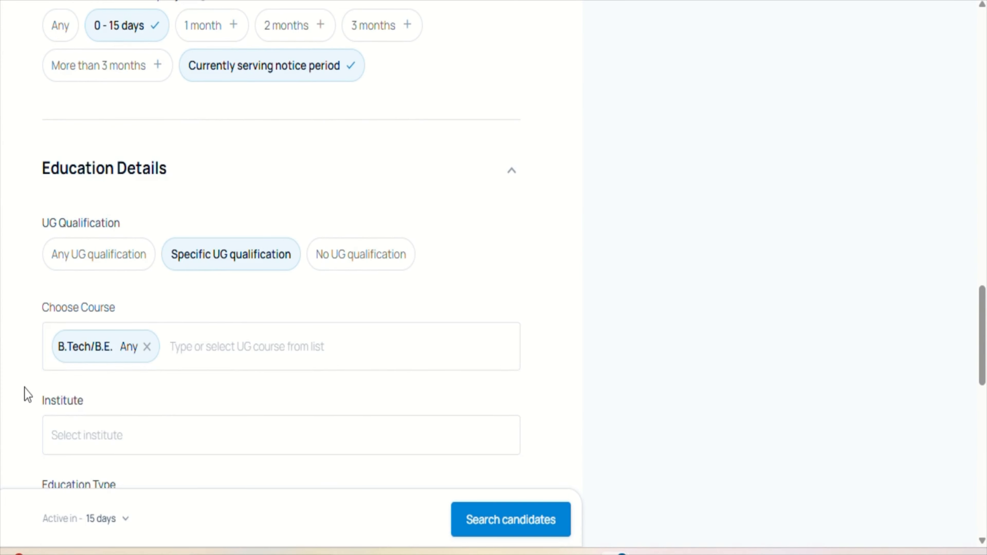
pyautogui.scroll(-8, 25, 392)
pyautogui.scroll(-6, 158, 296)
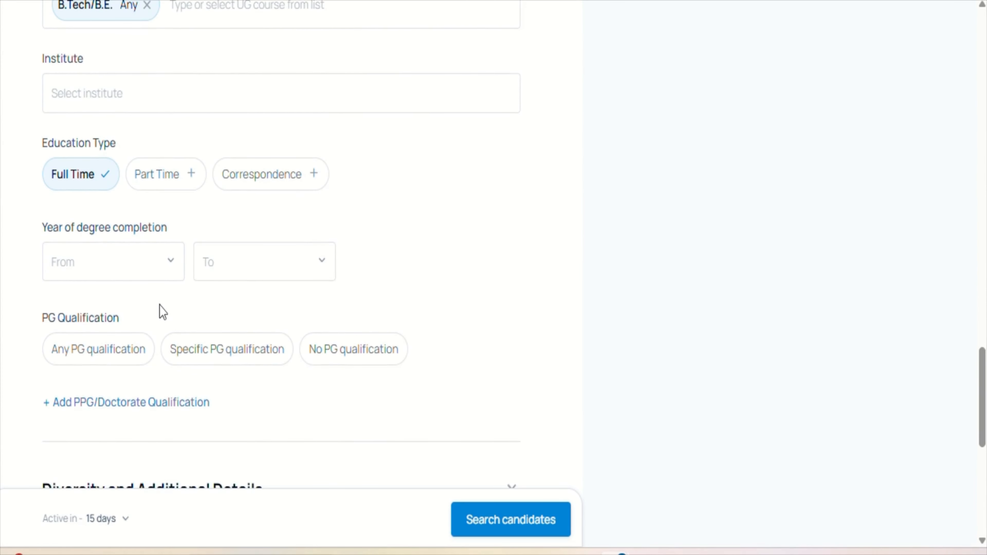
# Step: Run the candidate search with the completed criteria
pyautogui.scroll(-4, 160, 308)
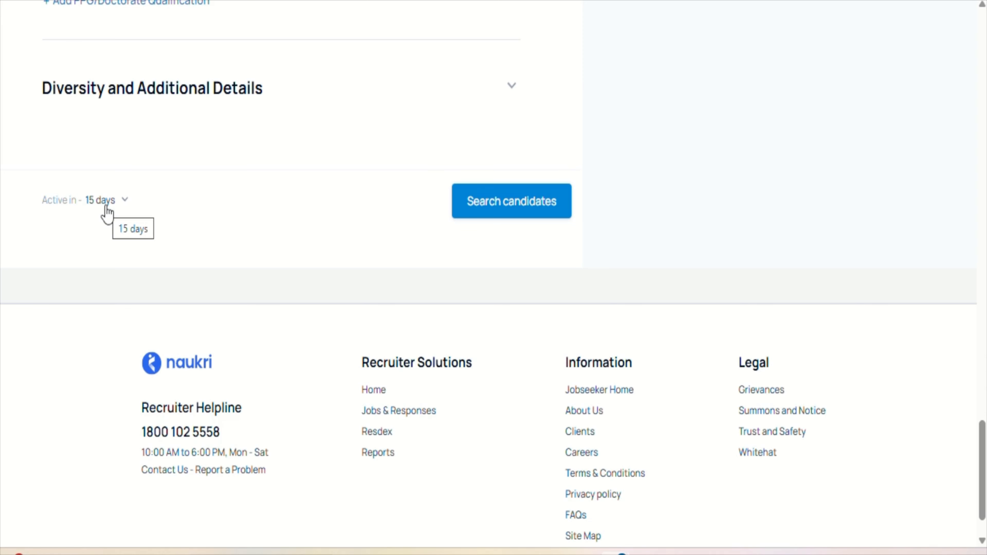
pyautogui.click(499, 200)
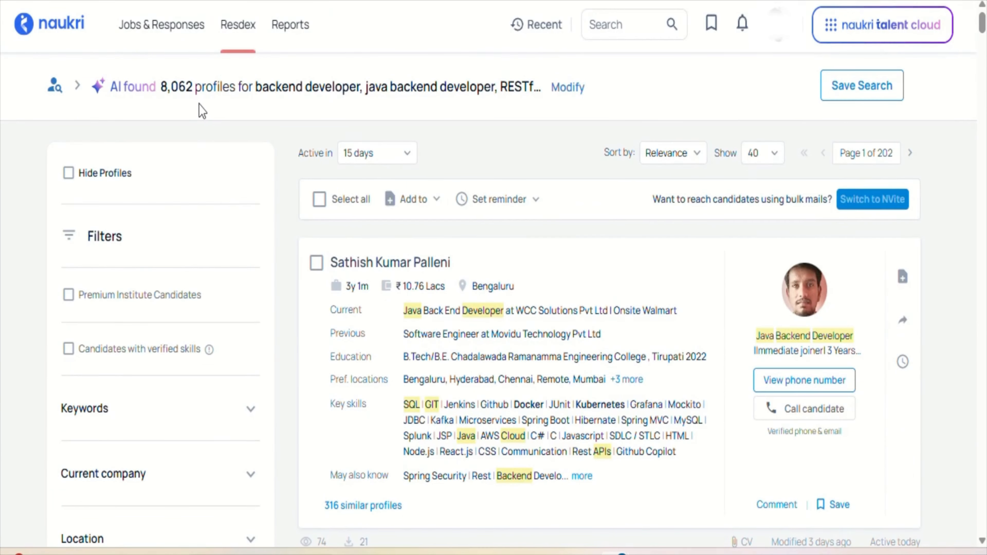
pyautogui.moveTo(199, 107)
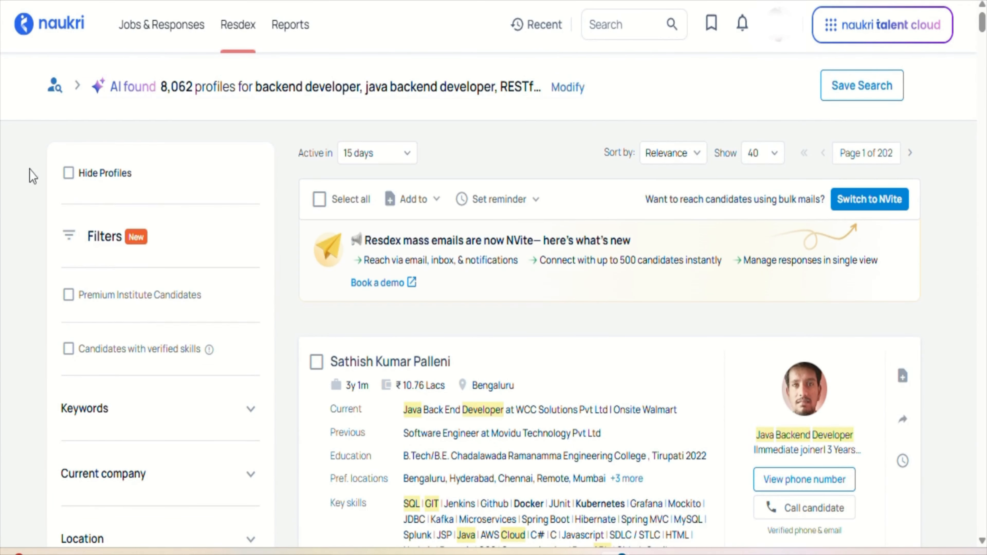
# Step: In the results' keyword filter, enter Mysql and Banking Sector as refining keywords
pyautogui.scroll(-5, 161, 294)
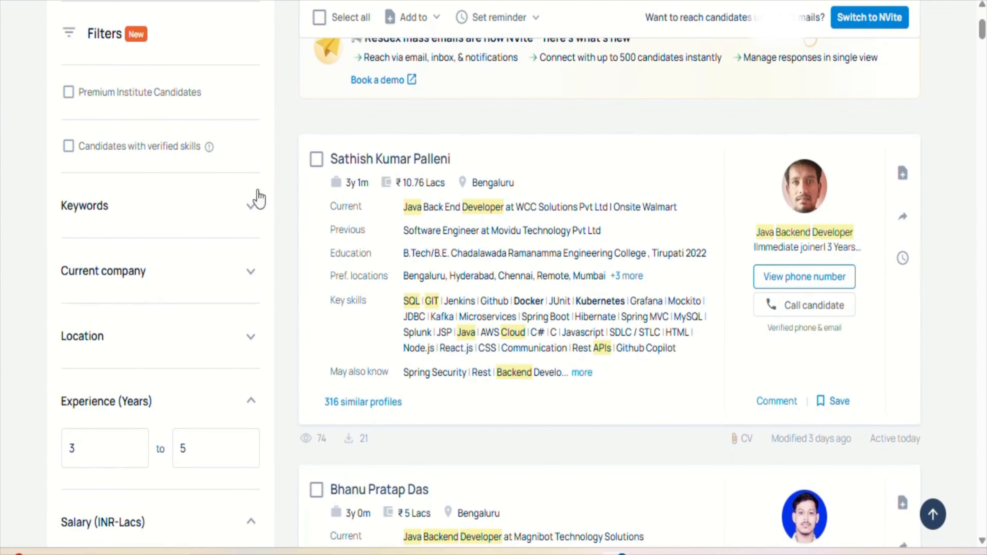
pyautogui.click(249, 213)
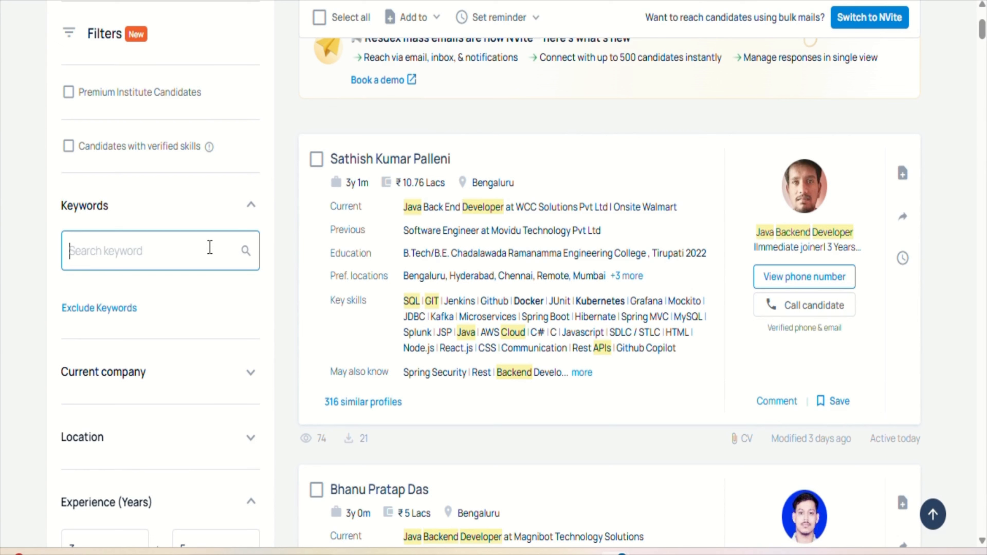
pyautogui.write('My')
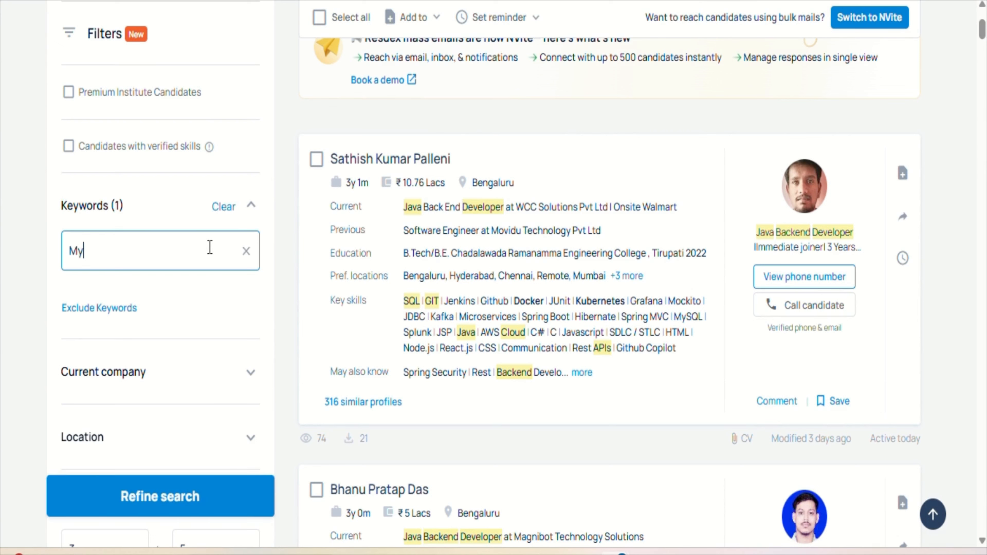
pyautogui.write('sql,banking')
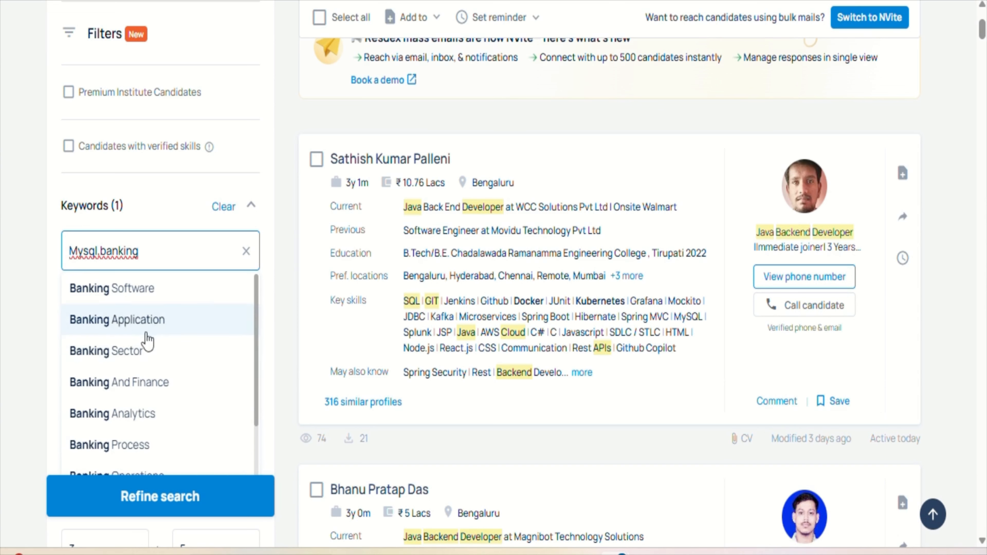
pyautogui.click(137, 350)
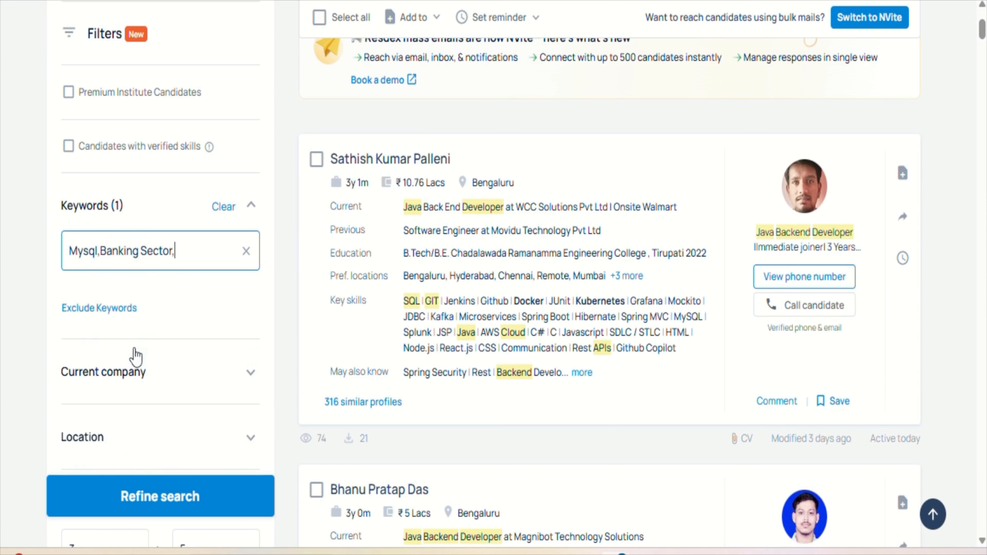
# Step: Expand the current company filter and select Chennai and Bengaluru in the location filter
pyautogui.click(126, 386)
pyautogui.scroll(-4, 126, 385)
pyautogui.click(77, 258)
pyautogui.scroll(2, 77, 264)
pyautogui.click(67, 265)
pyautogui.scroll(-5, 67, 264)
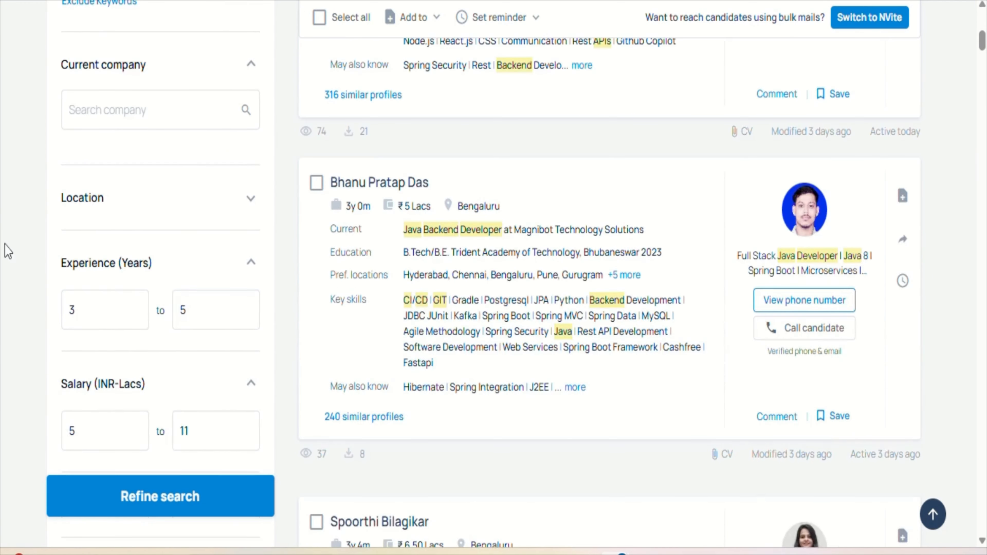
pyautogui.click(221, 202)
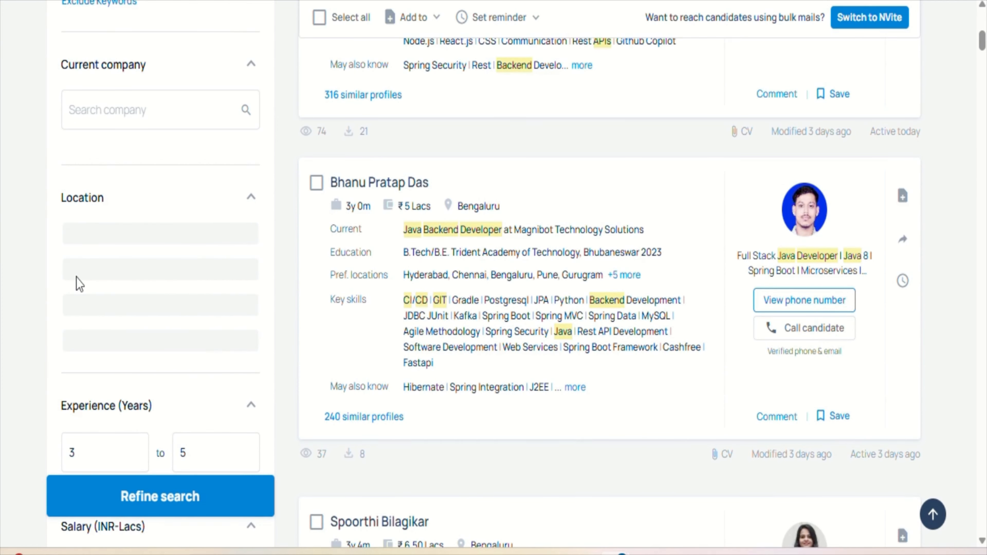
pyautogui.click(70, 265)
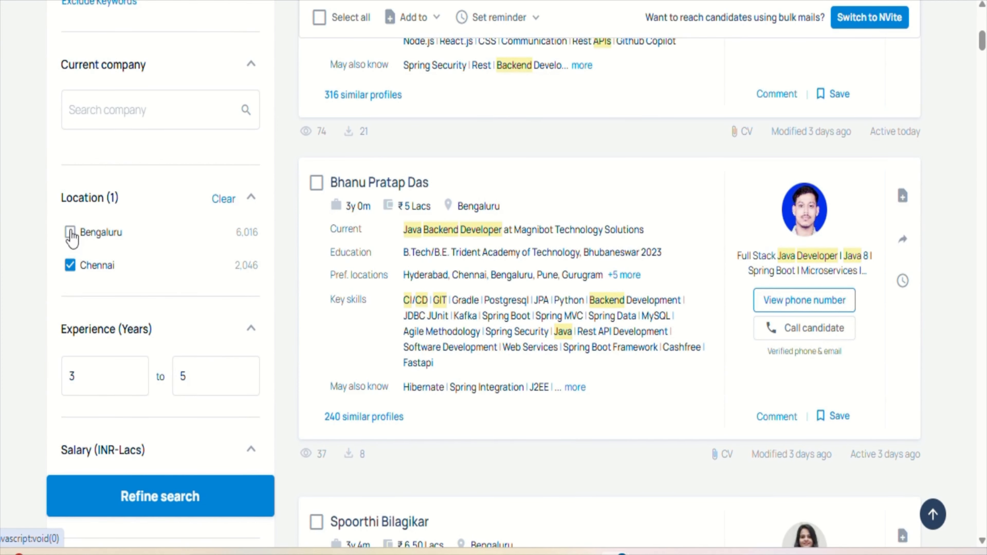
# Step: Filter the notice period to 0 - 15 days and Currently serving notice period, and refine the search
pyautogui.scroll(-6, 202, 366)
pyautogui.scroll(-6, 202, 366)
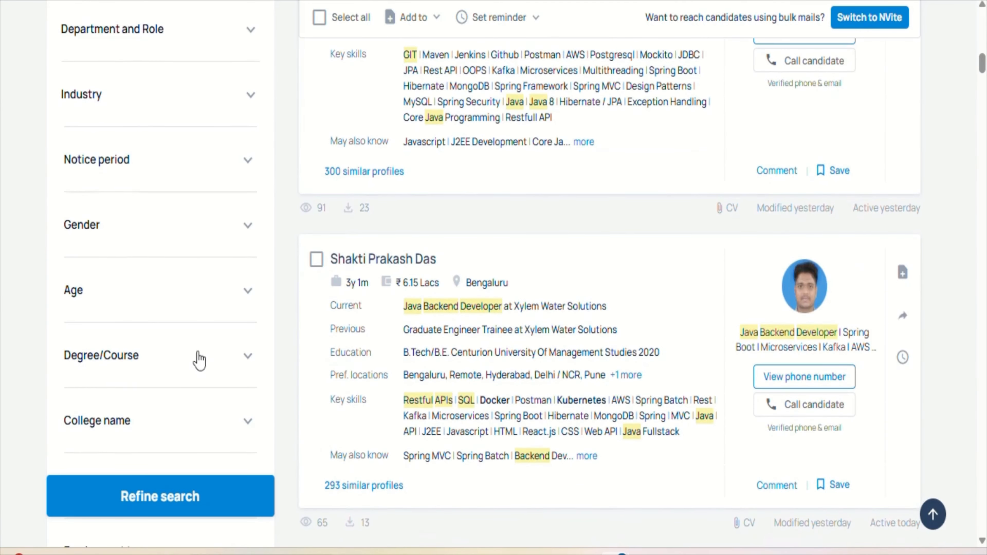
pyautogui.click(250, 160)
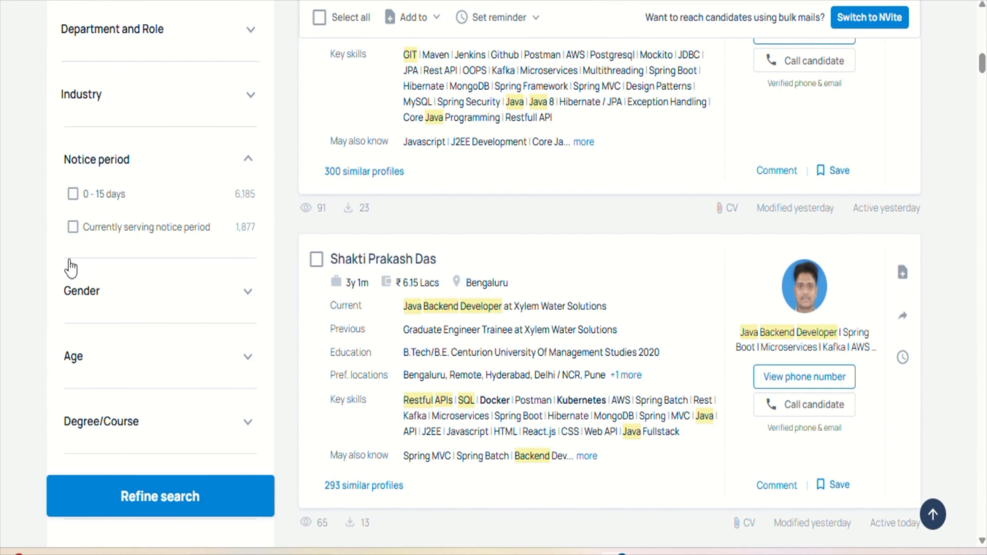
pyautogui.click(72, 193)
pyautogui.click(73, 226)
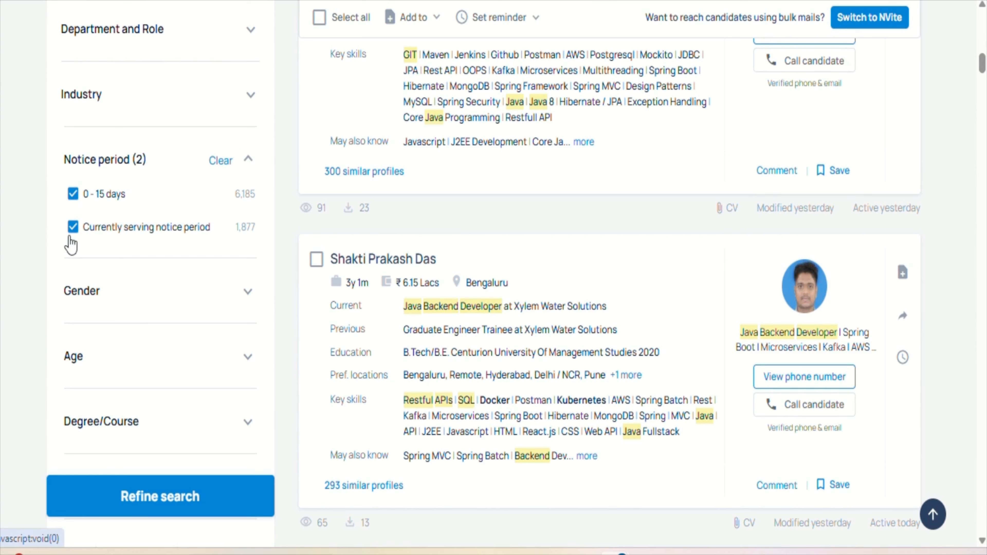
pyautogui.click(153, 497)
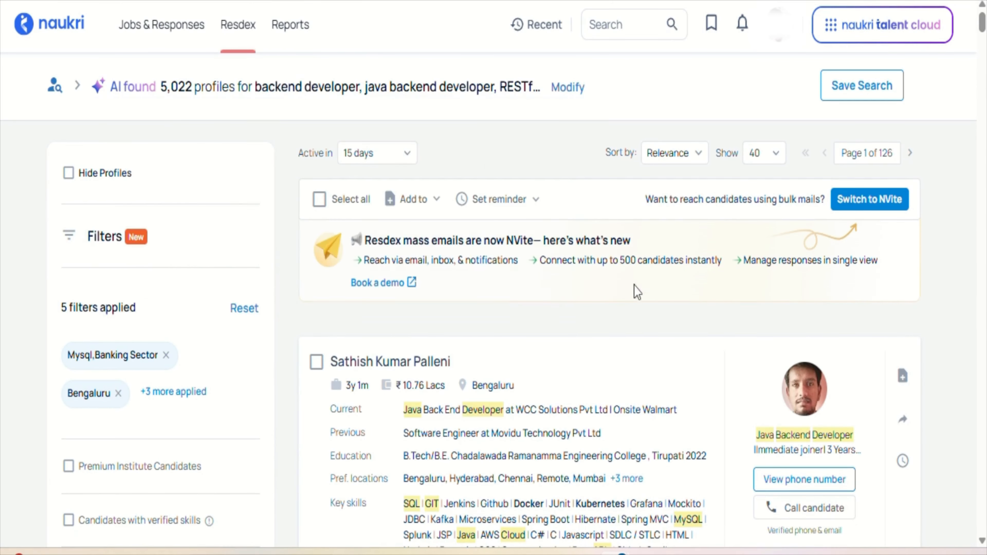
# Step: Examine the refined candidate profiles for their experience, salary, location, key skills and recent activity
pyautogui.scroll(-10, 630, 327)
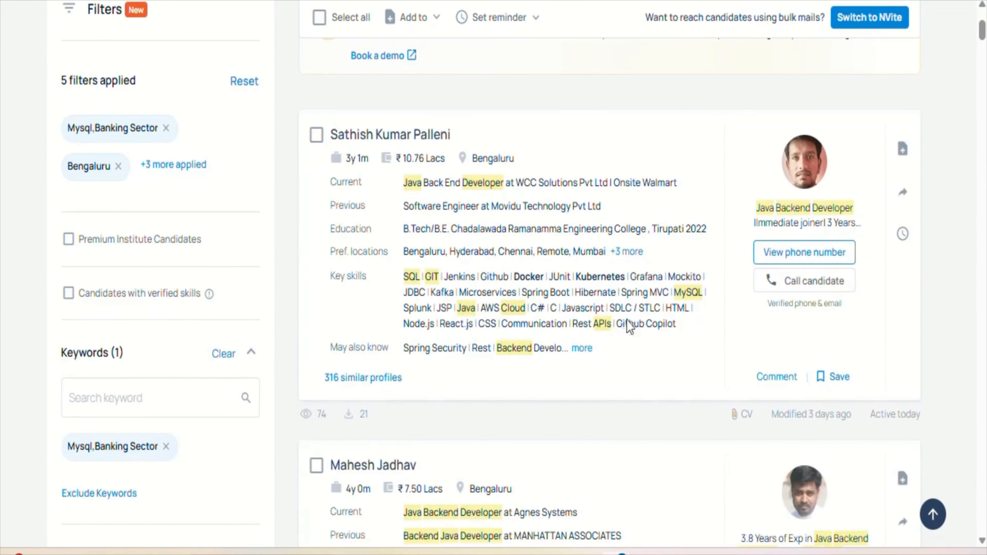
pyautogui.scroll(3, 628, 328)
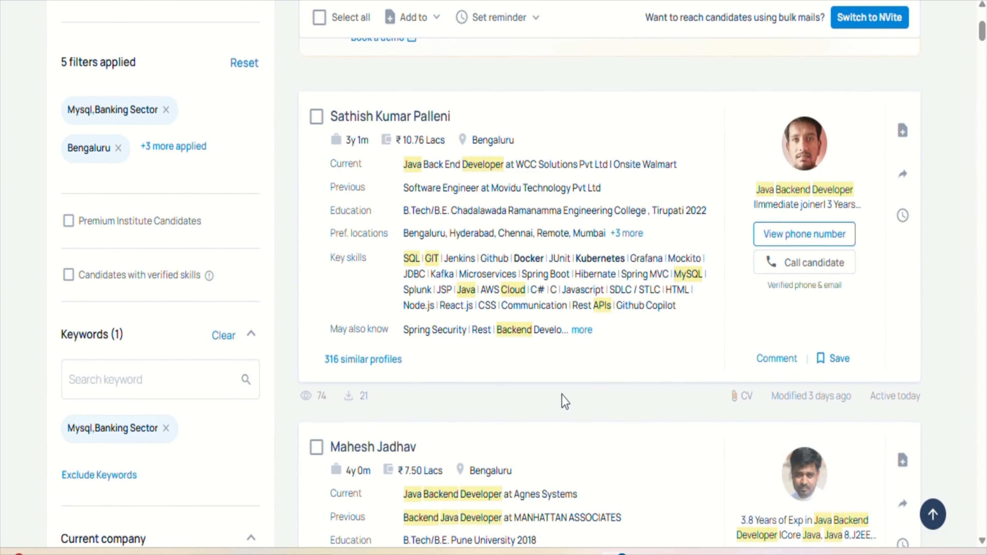
pyautogui.scroll(-1, 594, 362)
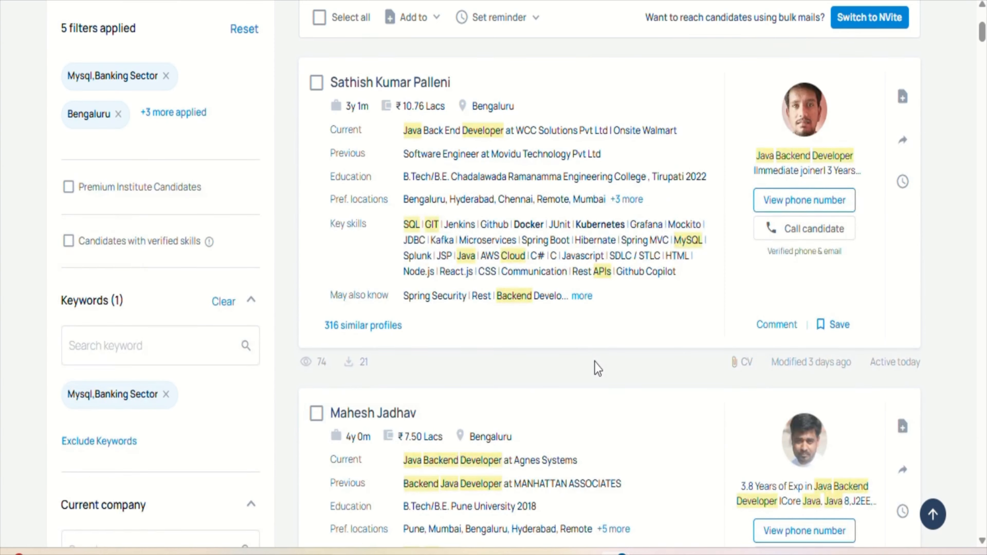
pyautogui.scroll(-8, 595, 362)
pyautogui.scroll(-15, 598, 367)
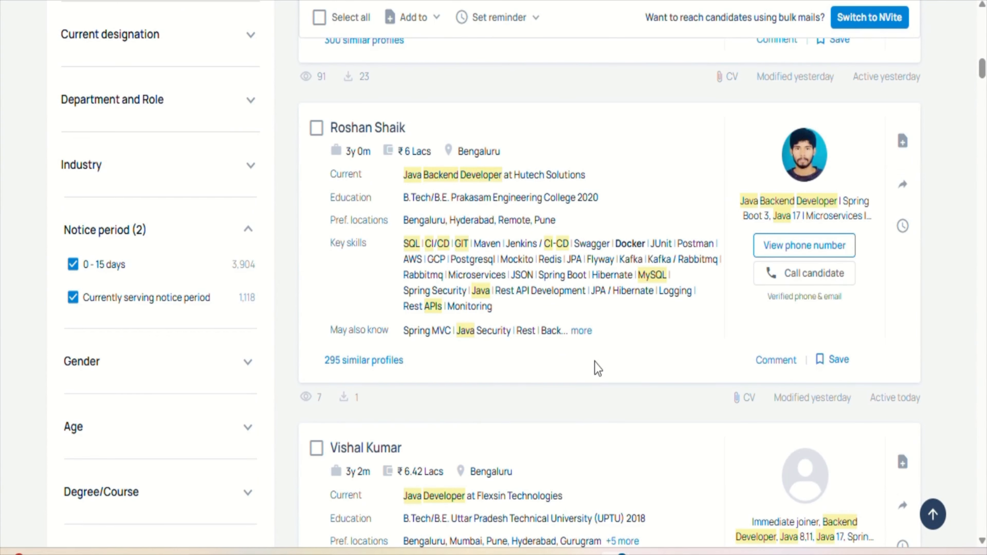
pyautogui.scroll(-9, 597, 368)
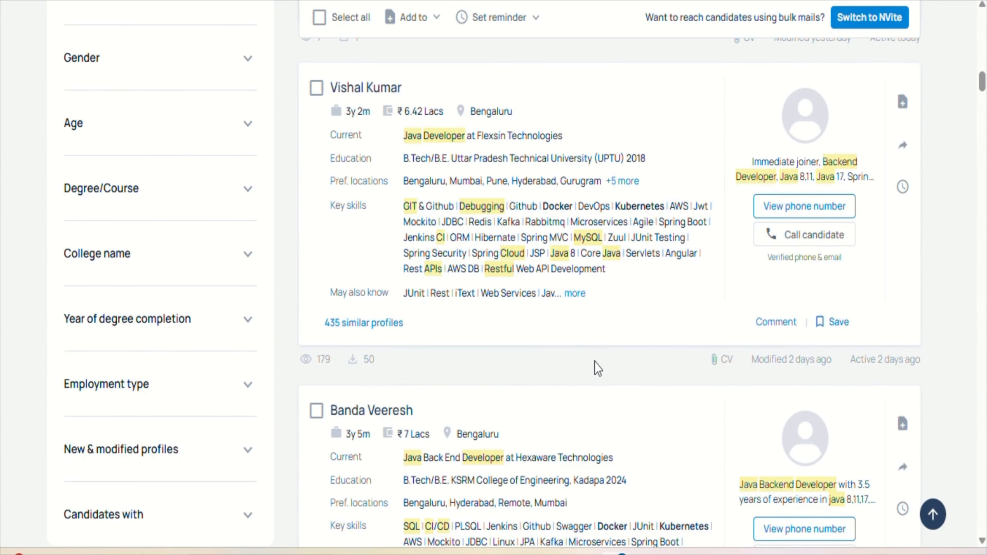
pyautogui.scroll(-20, 597, 367)
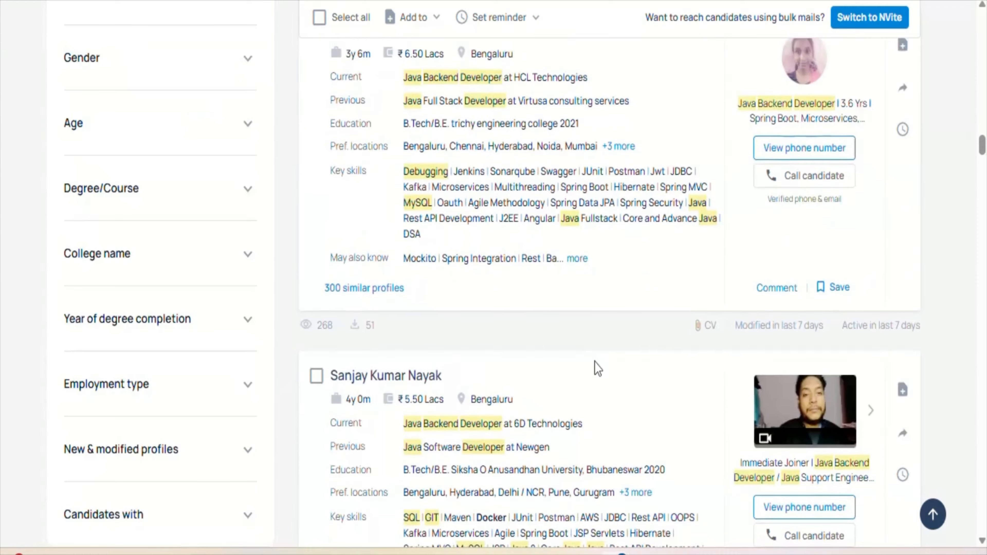
pyautogui.scroll(-20, 595, 362)
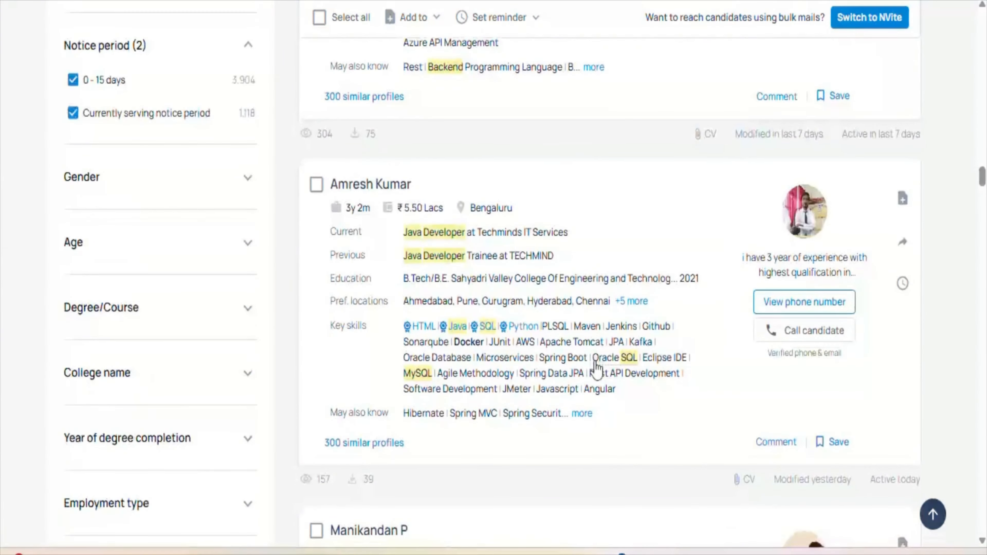
pyautogui.scroll(-15, 594, 362)
pyautogui.scroll(20, 594, 362)
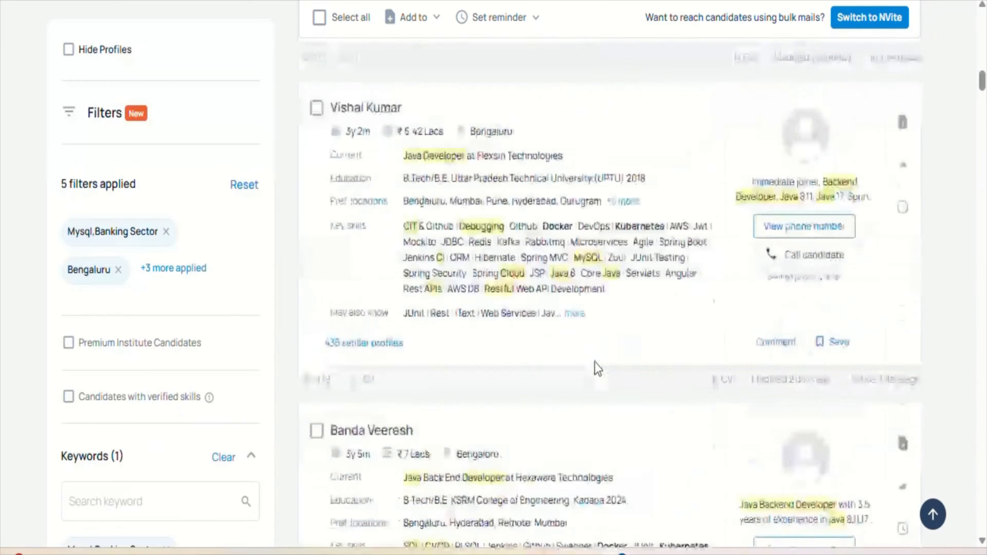
pyautogui.scroll(15, 595, 362)
# Step: Start a new resume search and switch its keywords to Boolean mode
pyautogui.moveTo(223, 44)
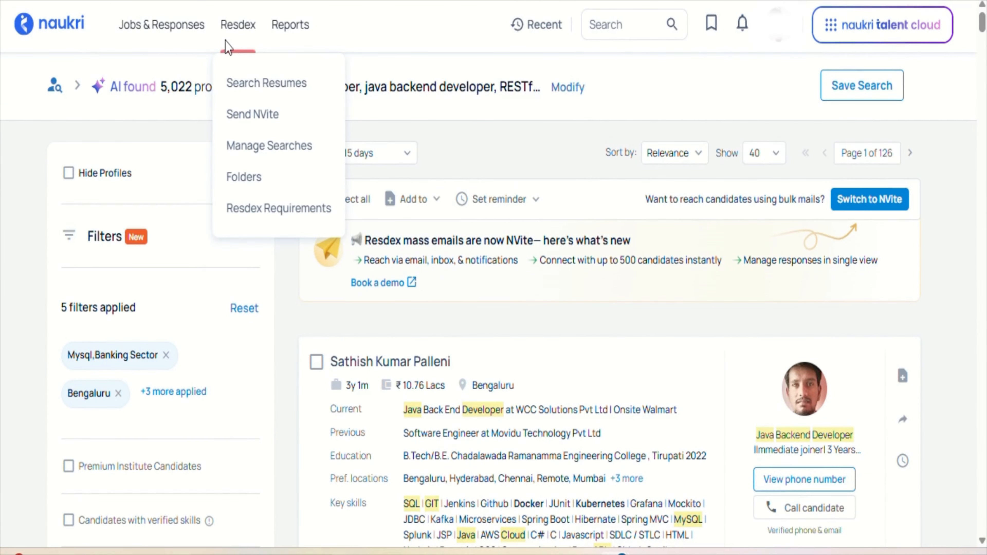
pyautogui.click(248, 83)
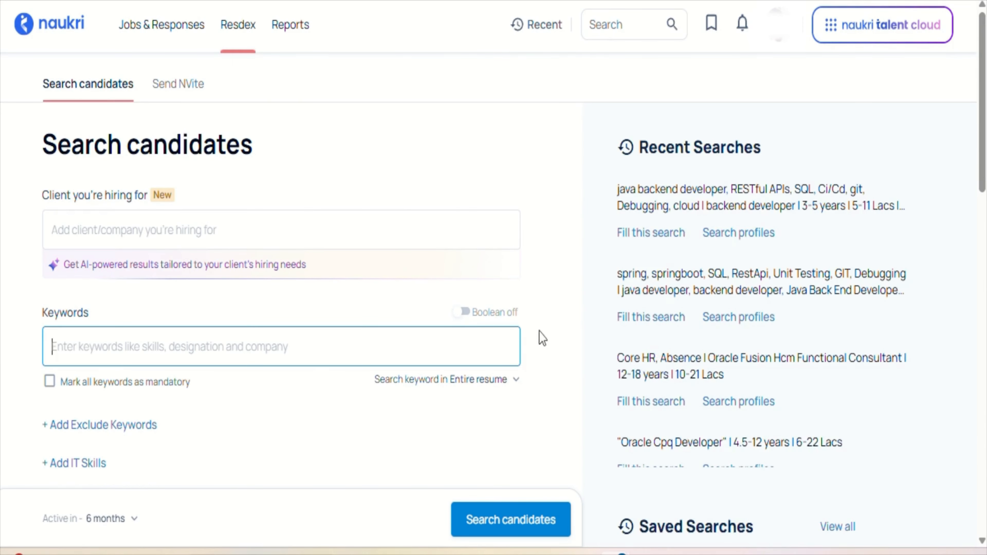
pyautogui.click(464, 313)
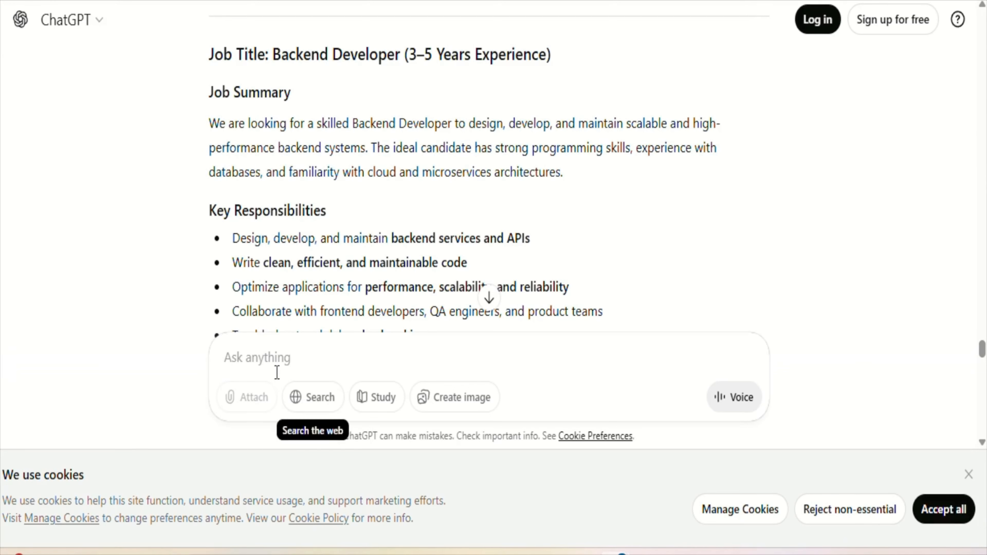
# Step: Switch to ChatGPT and submit the prompt "boolean keyword search"
pyautogui.click(274, 349)
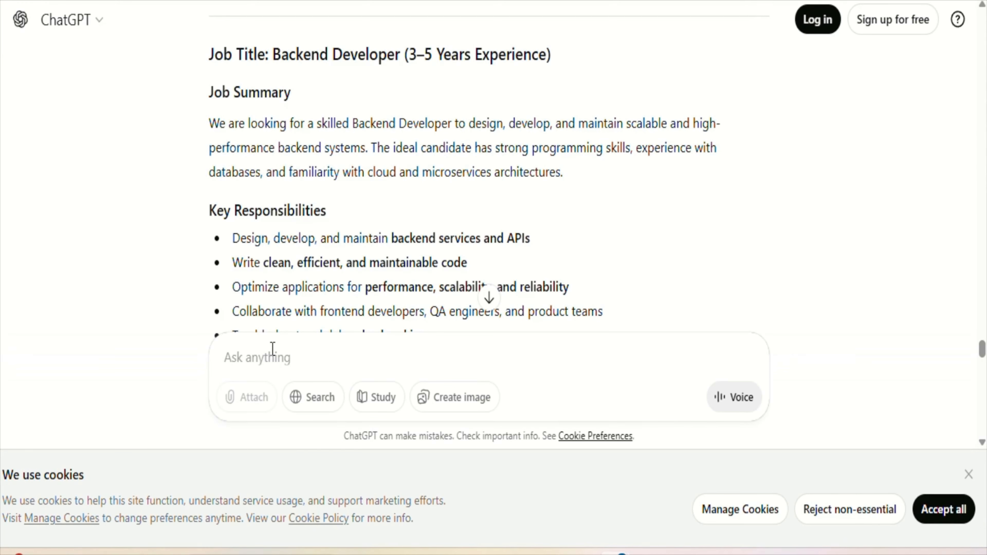
pyautogui.write('boolean key')
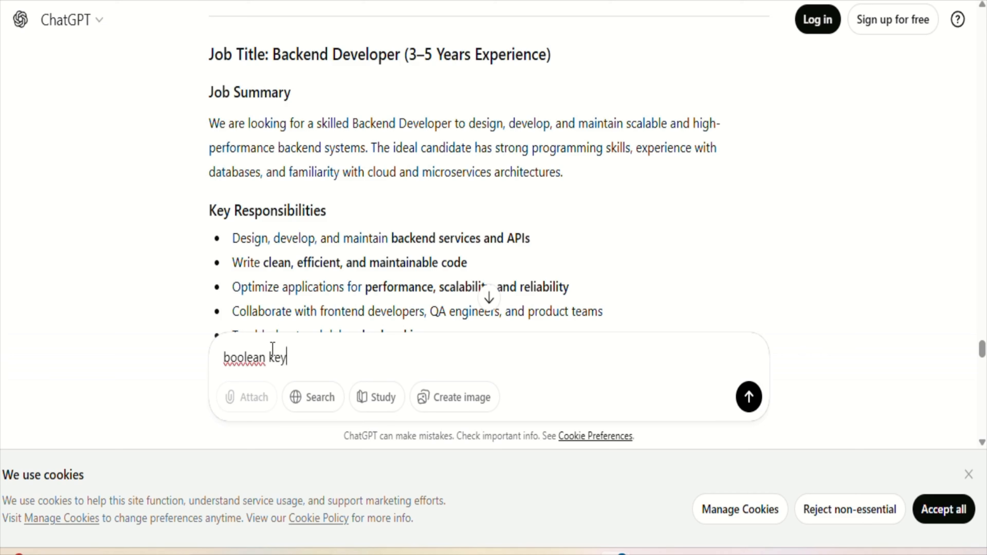
pyautogui.write('word search')
pyautogui.press('Return')
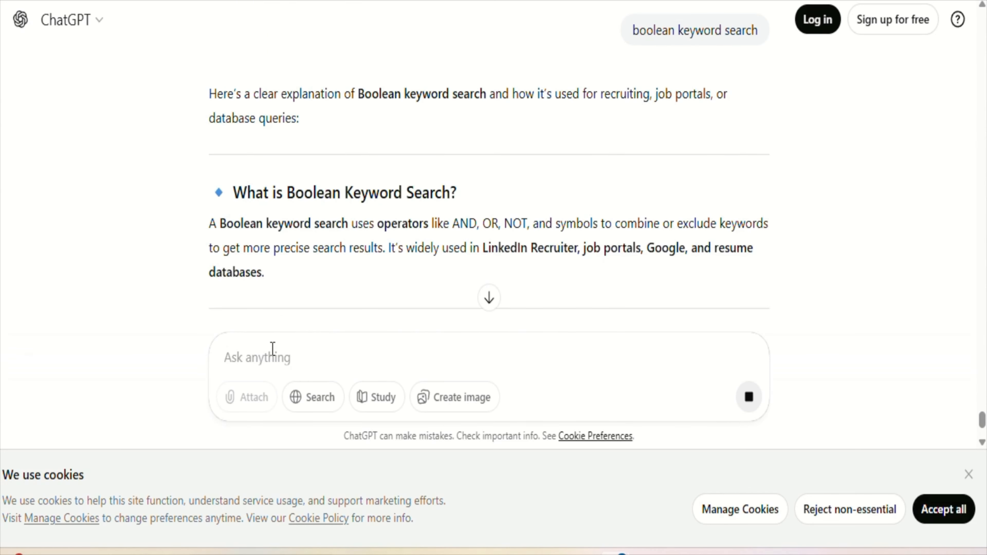
# Step: Review the common Boolean operators table and highlight Python and Java in the "Python NOT Java" example
pyautogui.scroll(-4, 272, 348)
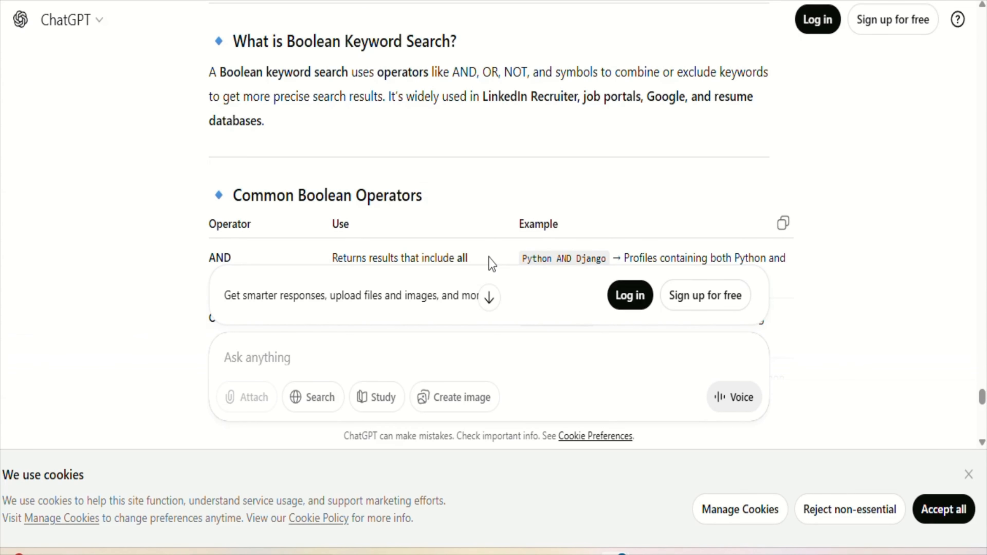
pyautogui.scroll(-4, 491, 265)
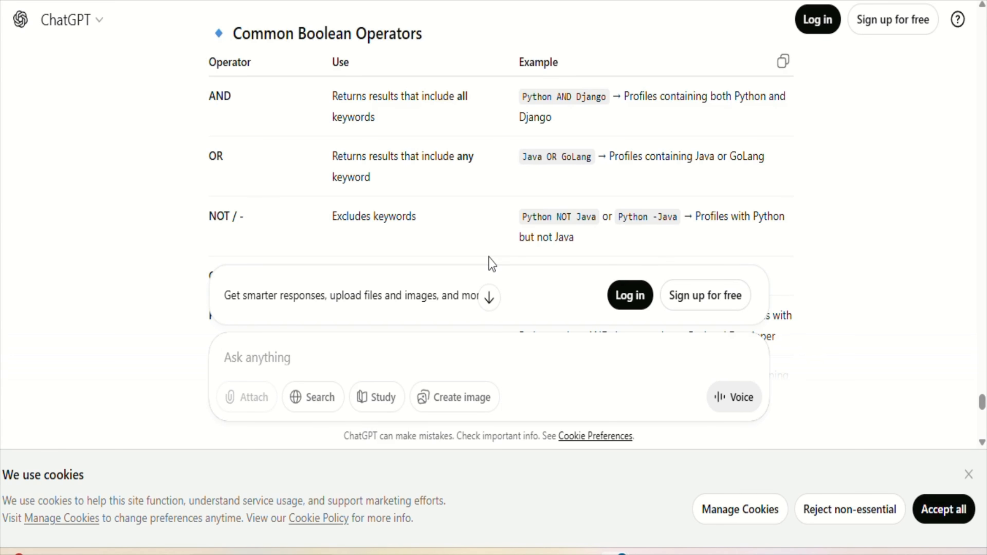
pyautogui.scroll(-2, 491, 264)
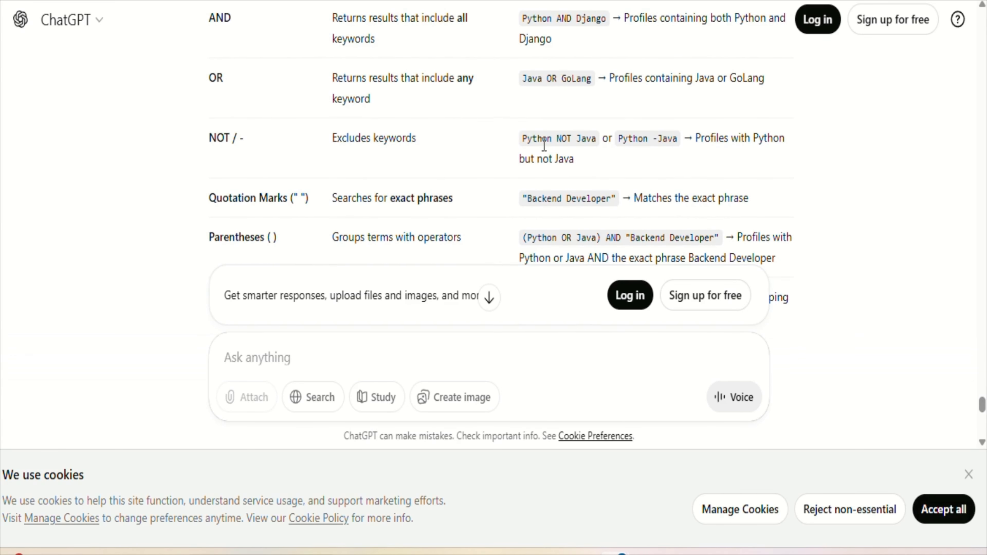
pyautogui.scroll(1, 546, 147)
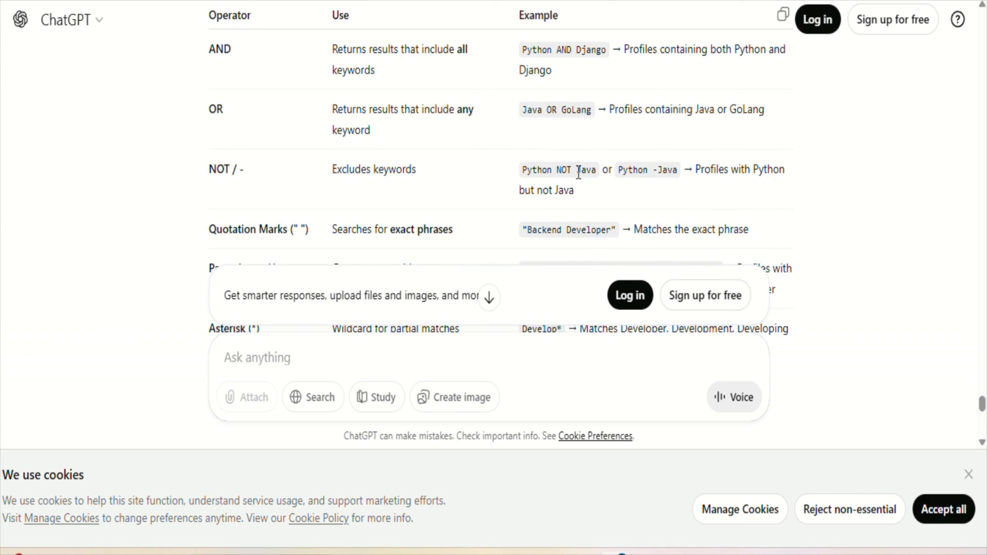
pyautogui.moveTo(557, 169); pyautogui.dragTo(527, 169)
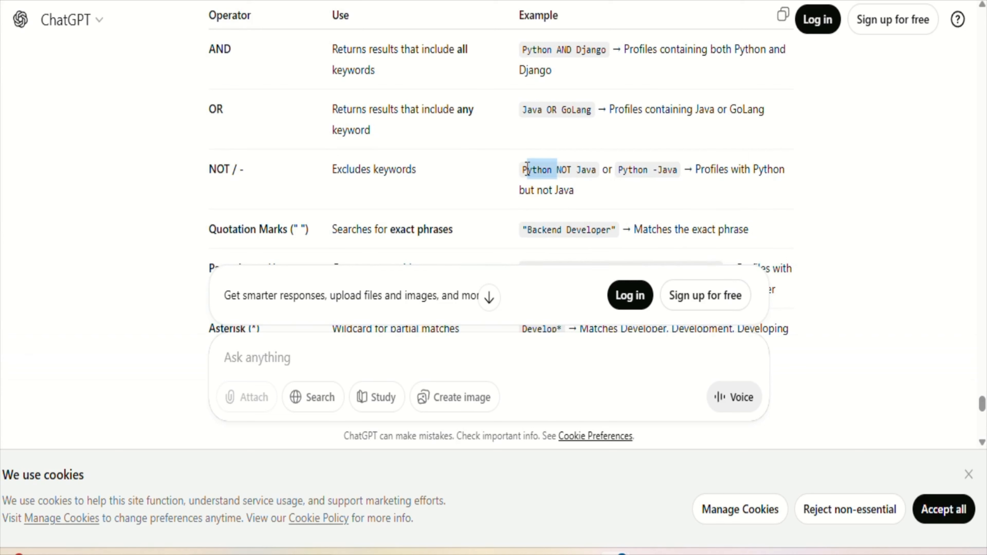
pyautogui.moveTo(598, 169); pyautogui.dragTo(577, 169)
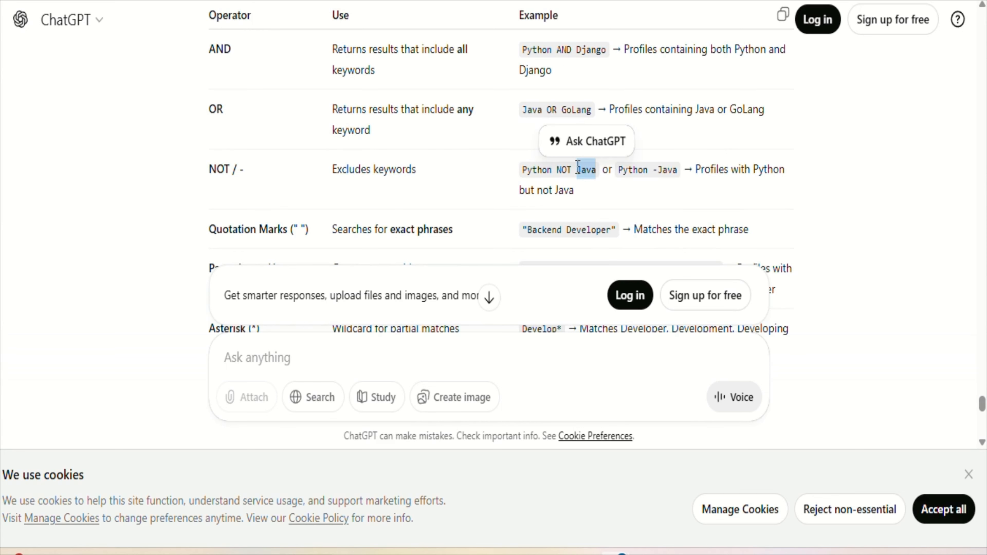
# Step: Examine the quotation mark, parentheses and asterisk operators and the example Boolean search in the ChatGPT answer
pyautogui.scroll(-1, 579, 171)
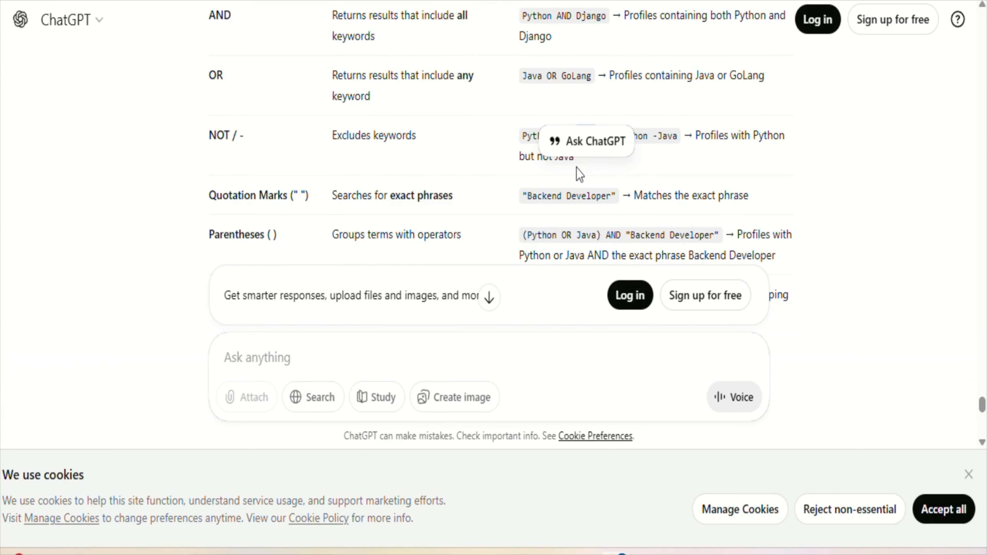
pyautogui.scroll(-2, 578, 172)
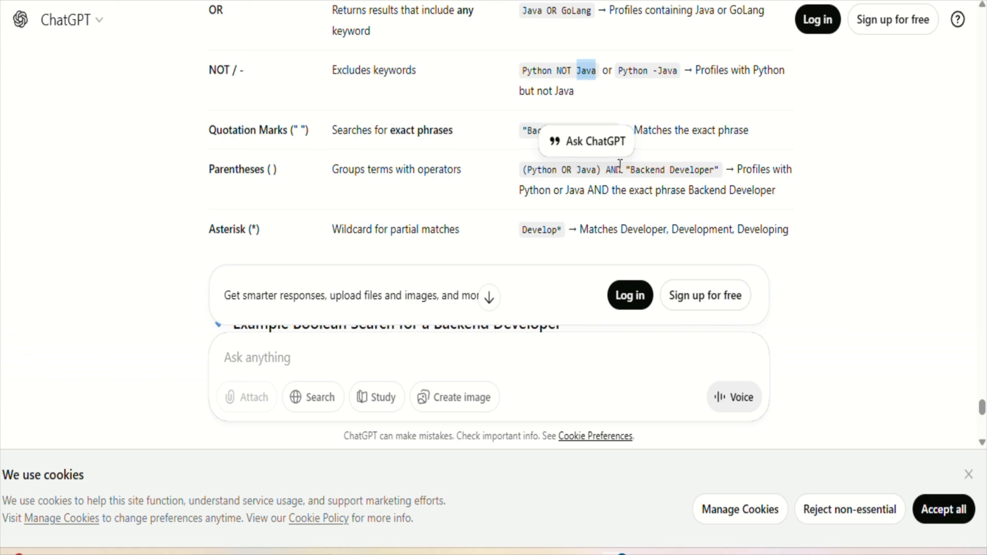
pyautogui.scroll(-1, 619, 165)
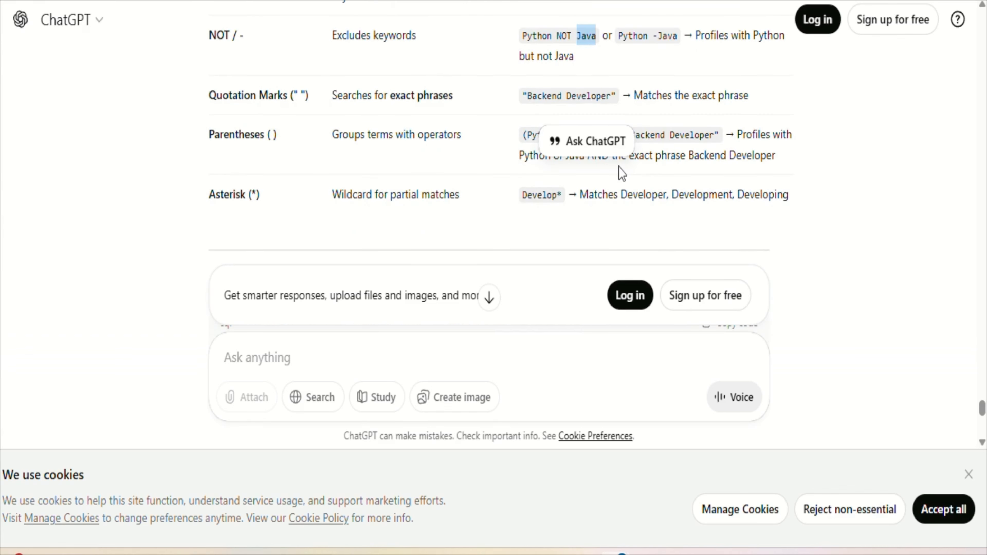
pyautogui.scroll(5, 622, 173)
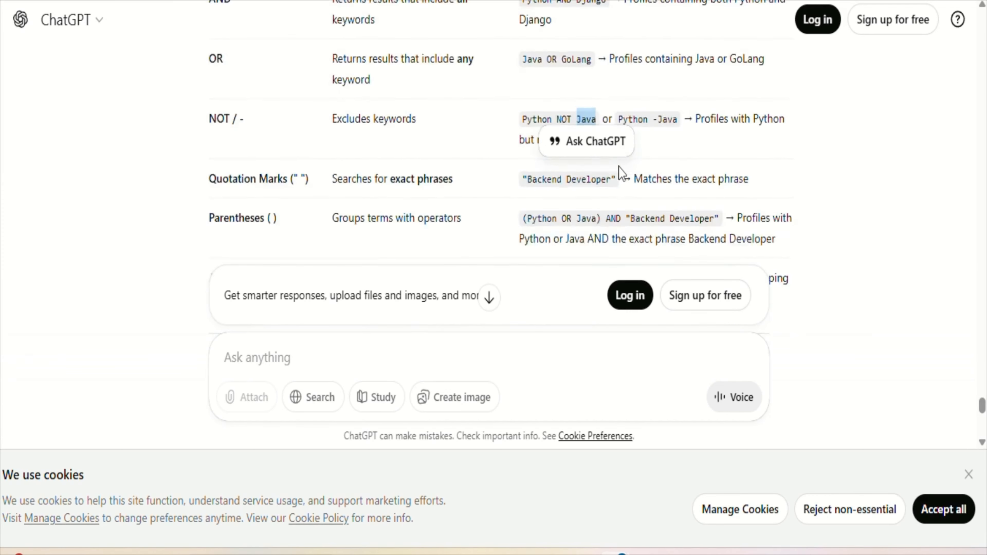
pyautogui.scroll(-15, 622, 173)
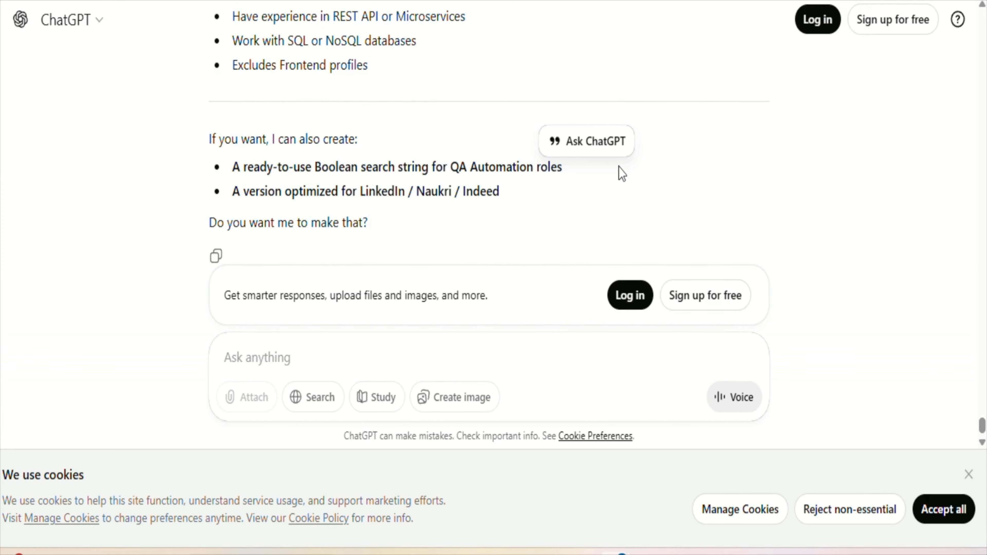
pyautogui.scroll(9, 622, 176)
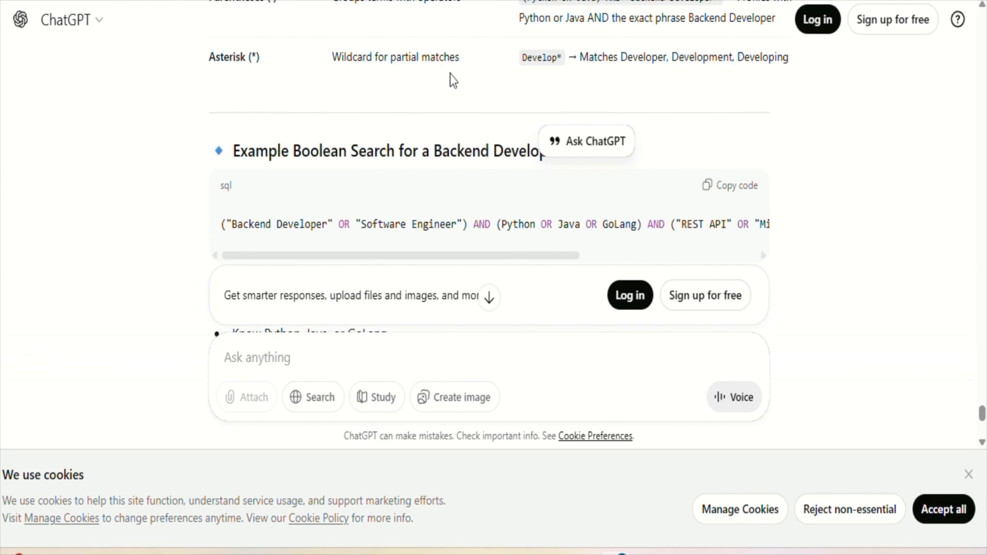
# Step: Copy the example Boolean search string for a backend developer, switch to Naukri Resdex and paste it as the search keywords
pyautogui.scroll(-2, 466, 78)
pyautogui.click(716, 129)
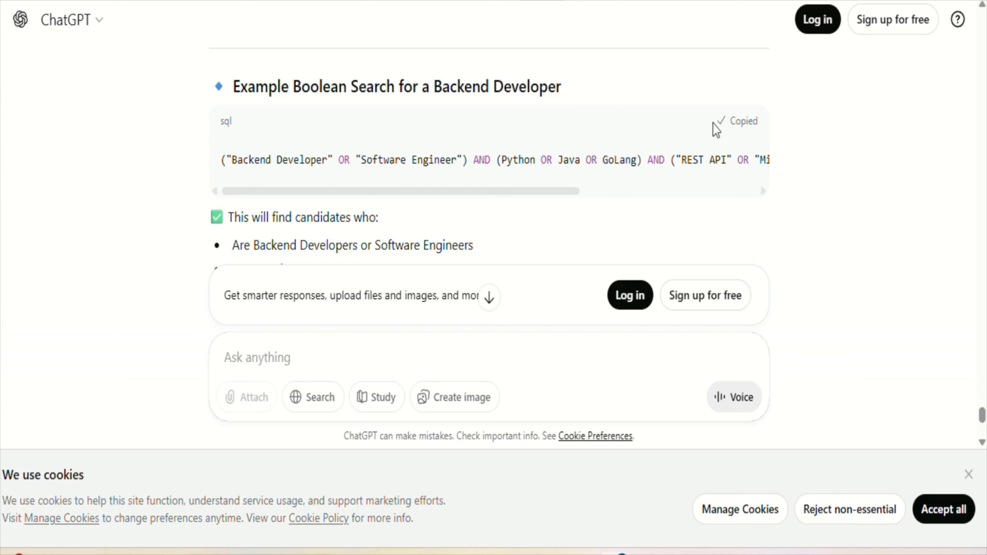
pyautogui.hotkey('ctrl', 'Tab')
pyautogui.click(97, 346)
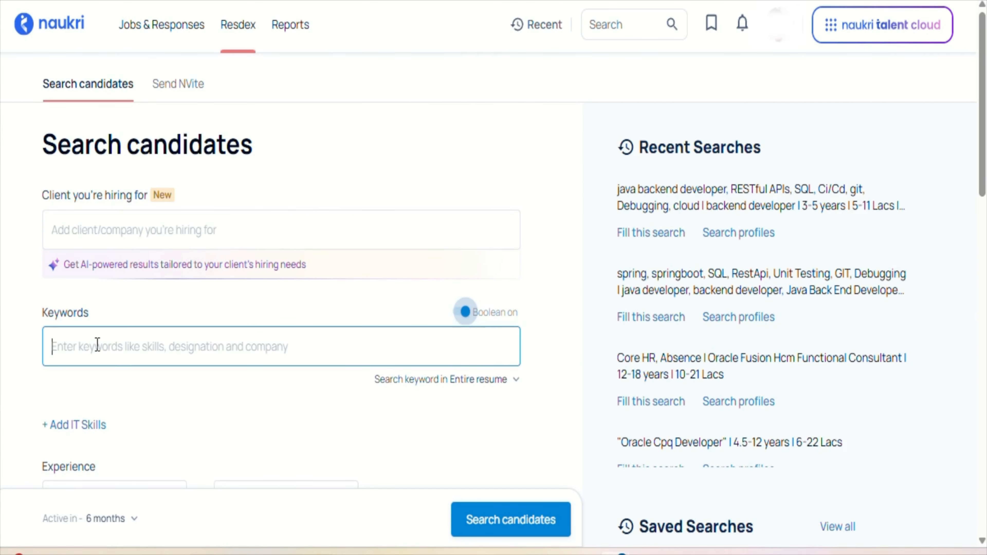
pyautogui.hotkey('ctrl', 'v')
# Step: Stop including candidates who prefer to relocate and set the experience range to 3 to 5 years
pyautogui.scroll(-8, 210, 355)
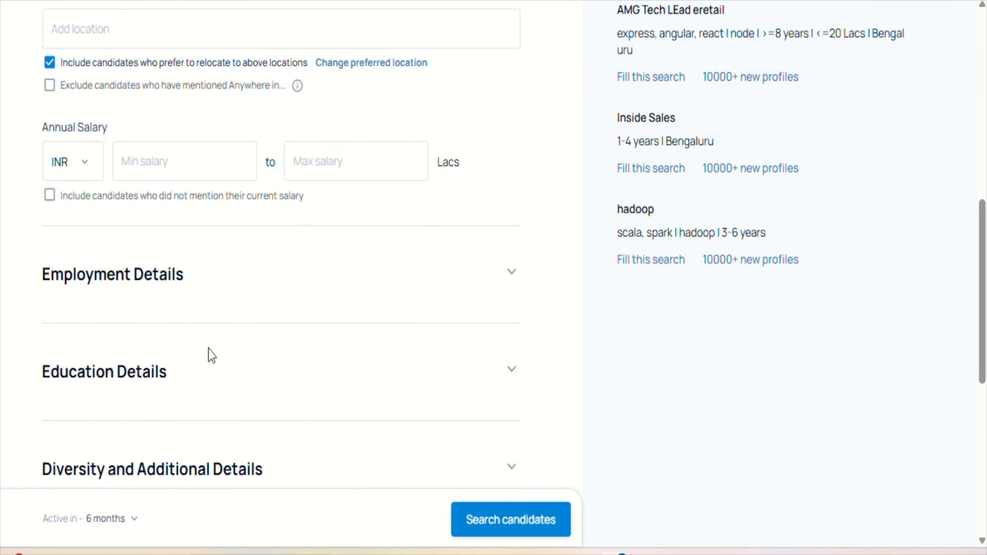
pyautogui.scroll(1, 209, 355)
pyautogui.click(49, 77)
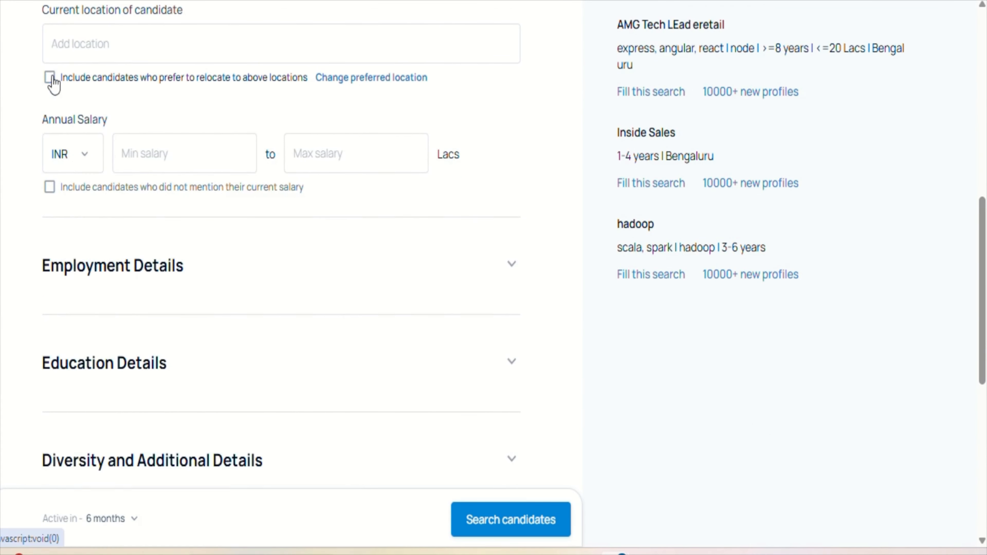
pyautogui.scroll(5, 73, 53)
pyautogui.click(115, 212)
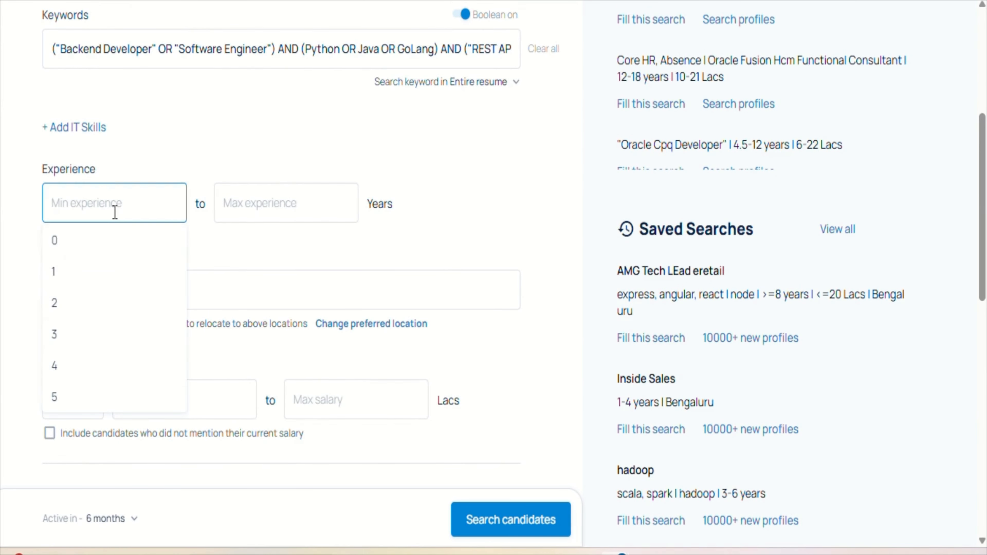
pyautogui.write('3')
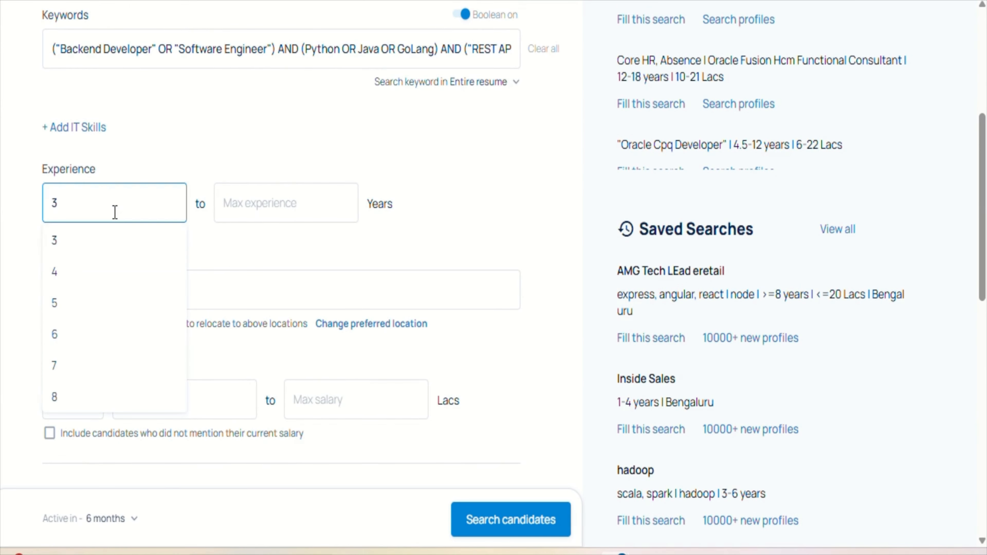
pyautogui.click(253, 212)
pyautogui.write('5')
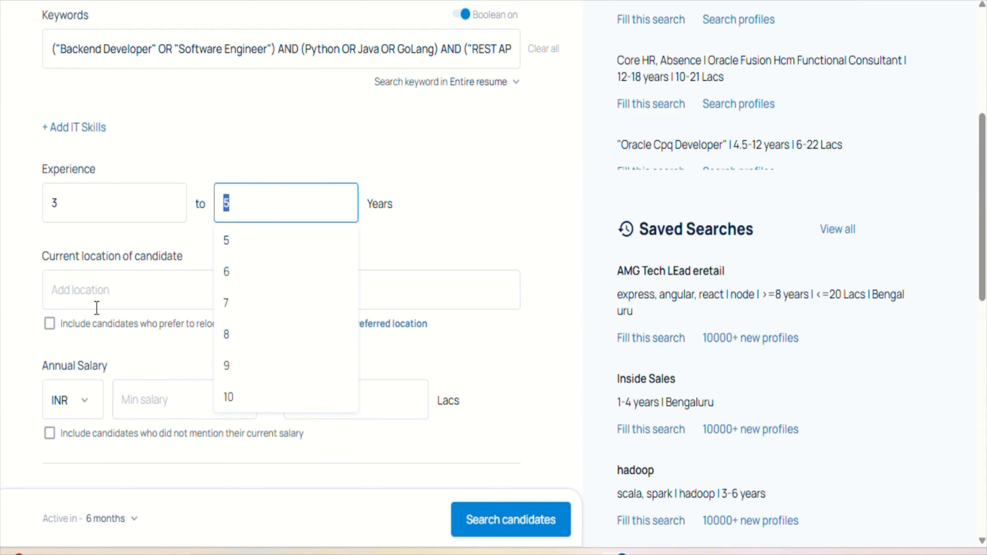
# Step: Add Bengaluru and Chennai as the candidate's current locations, leaving out Anywhere in India
pyautogui.click(97, 286)
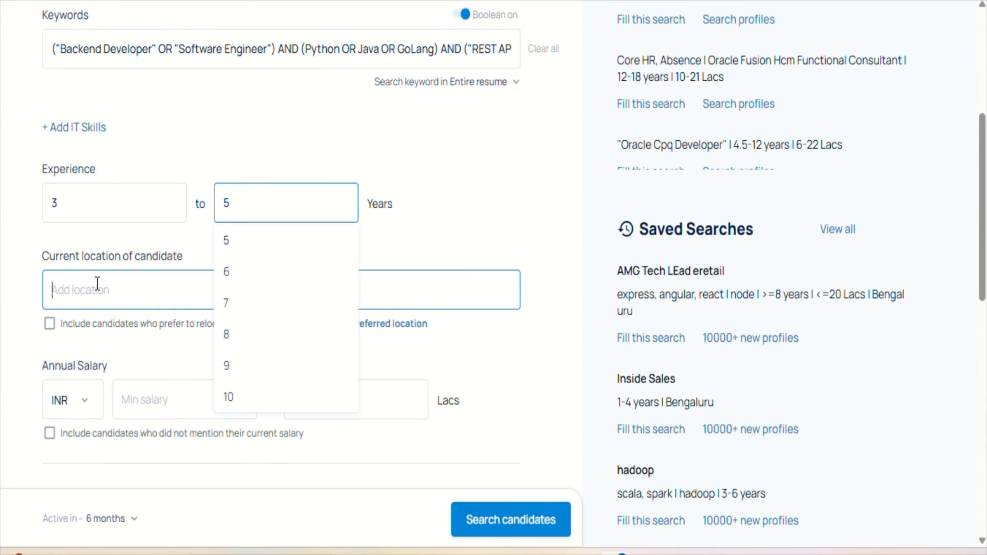
pyautogui.write('banag')
pyautogui.press('BackSpace')
pyautogui.press('BackSpace')
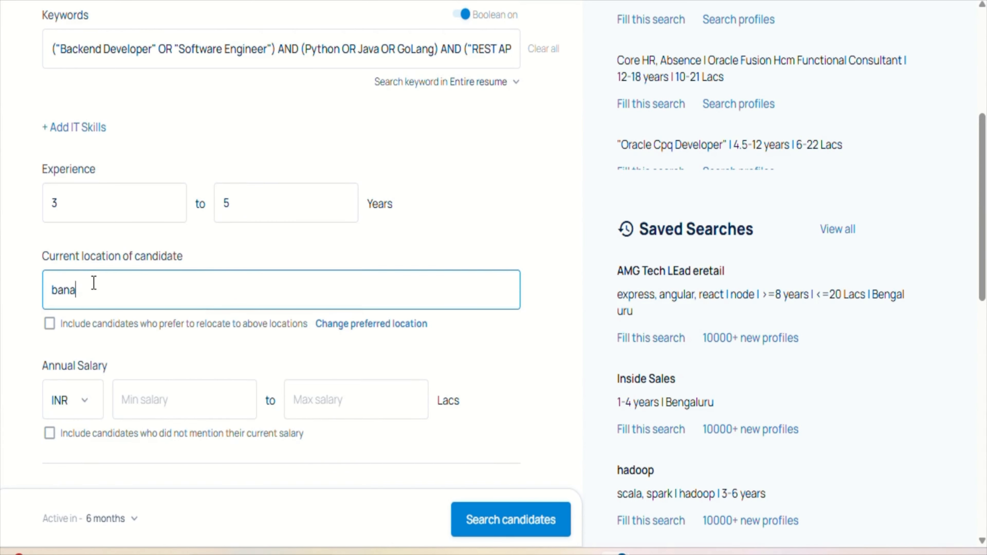
pyautogui.write('g')
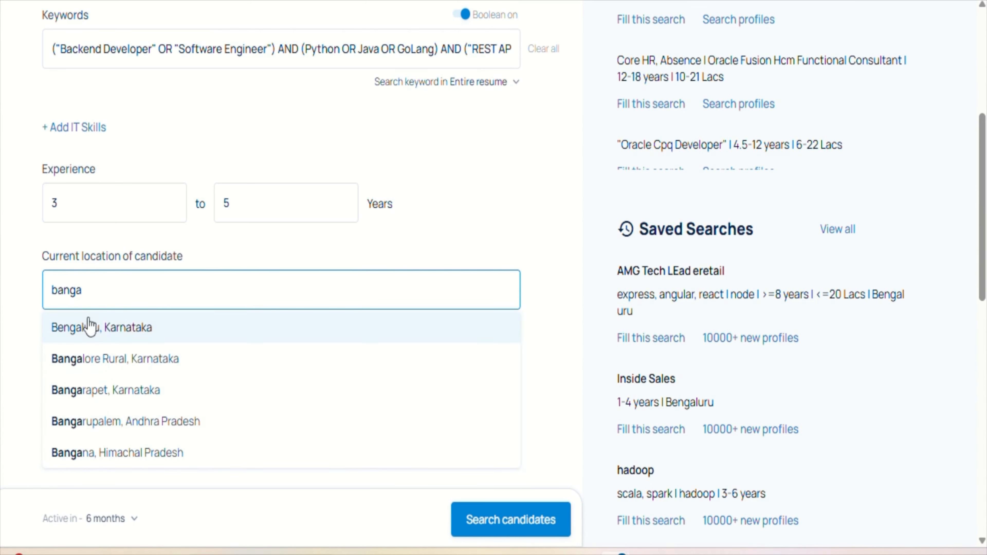
pyautogui.click(97, 326)
pyautogui.write('c')
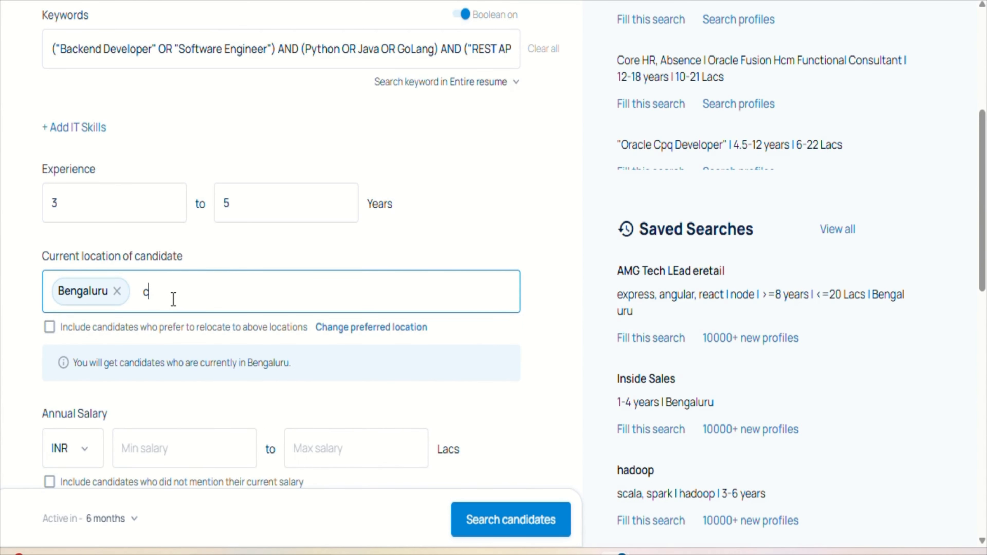
pyautogui.write('henn')
pyautogui.moveTo(174, 300); pyautogui.dragTo(119, 335)
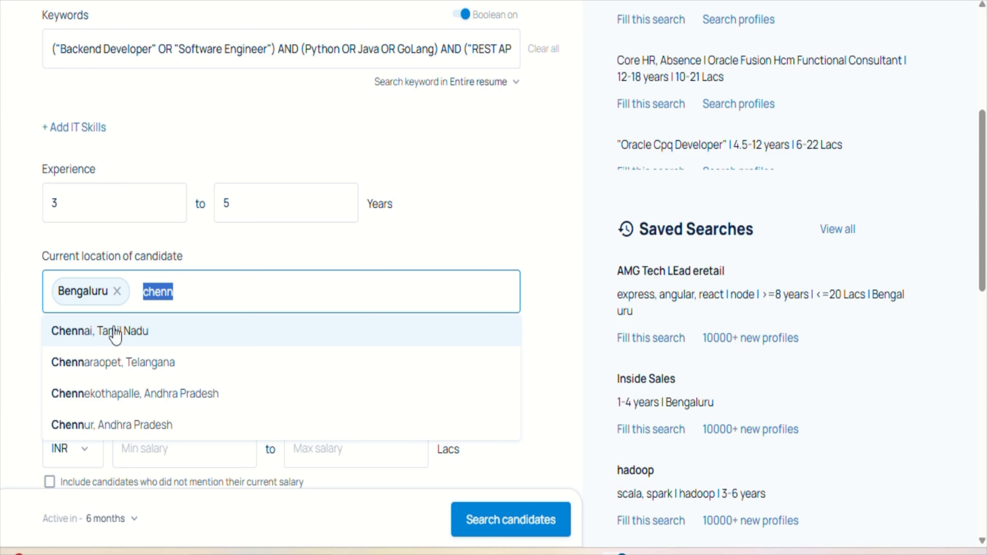
pyautogui.click(97, 335)
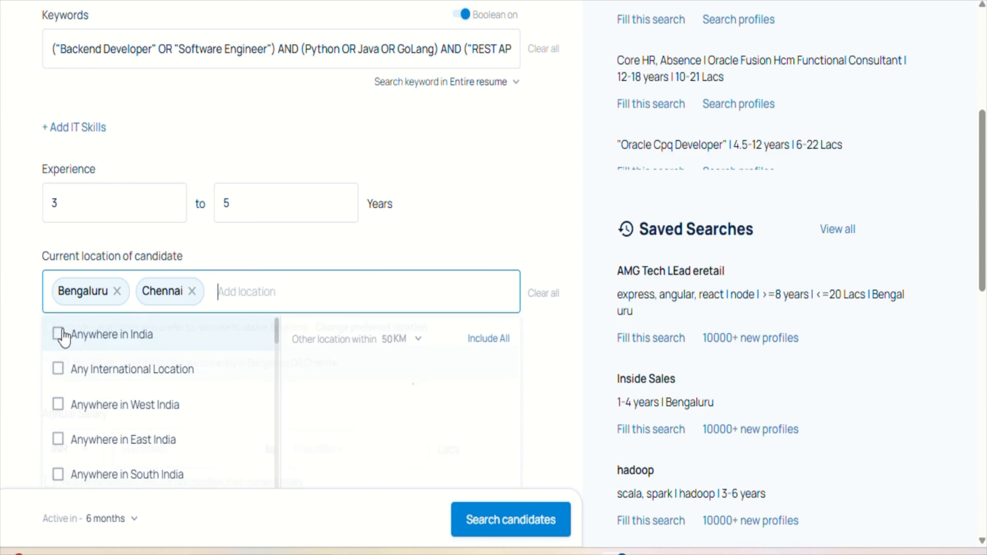
pyautogui.click(58, 334)
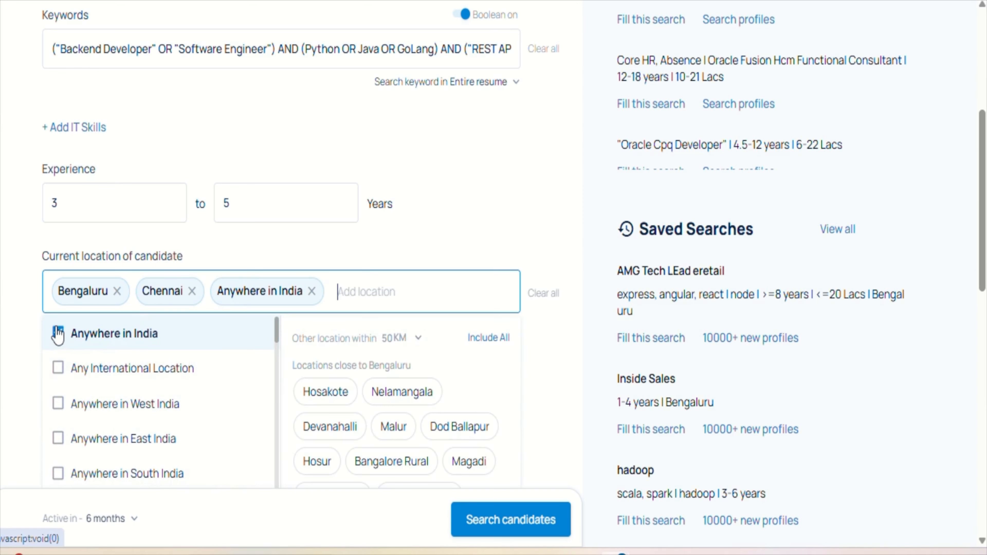
pyautogui.click(312, 291)
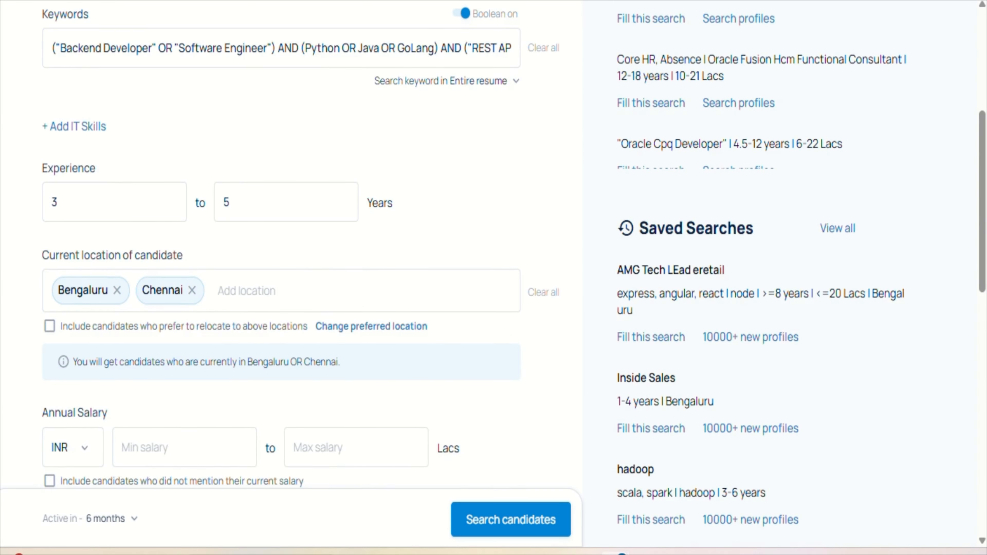
# Step: Set the annual salary range to 5 to 9 lacs in INR
pyautogui.scroll(-5, 2, 346)
pyautogui.click(199, 111)
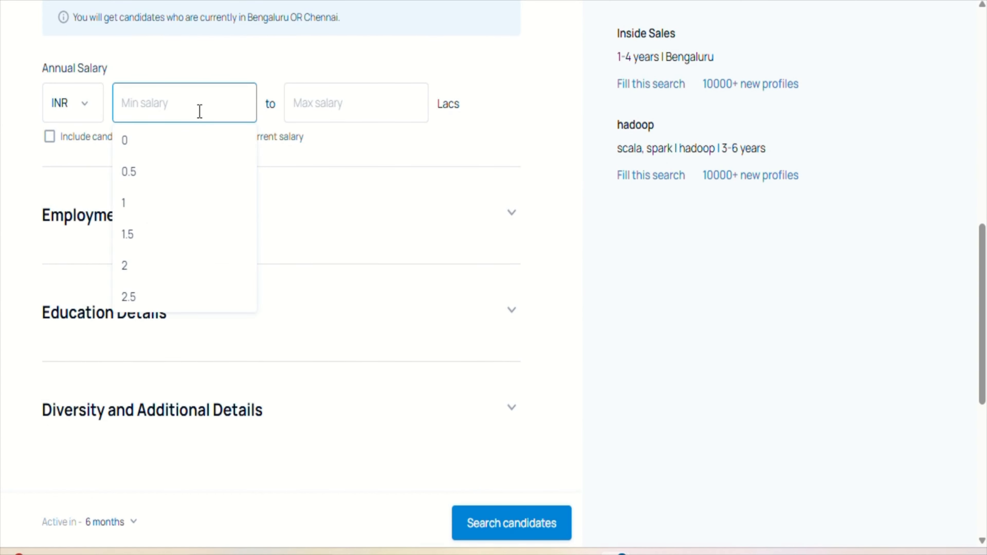
pyautogui.write('5')
pyautogui.click(300, 112)
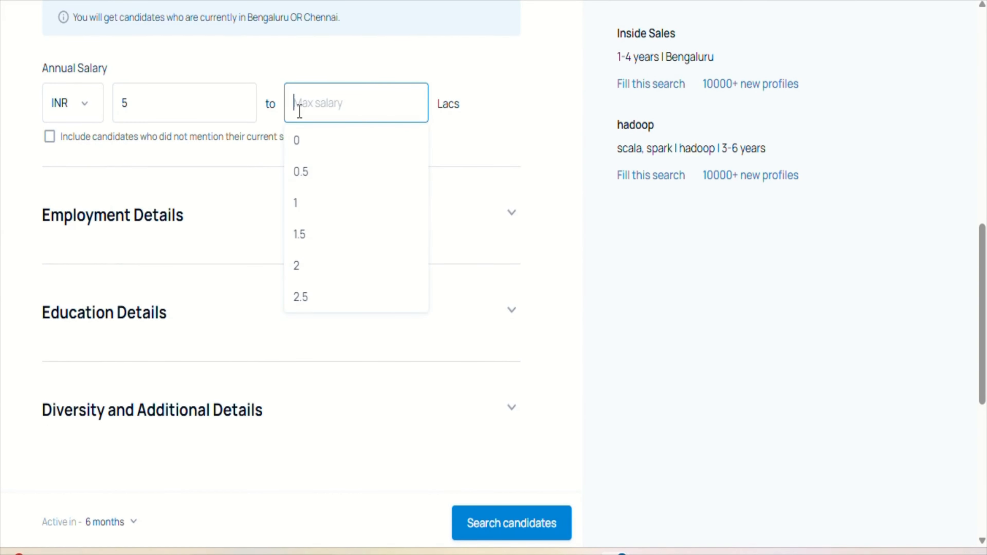
pyautogui.write('9')
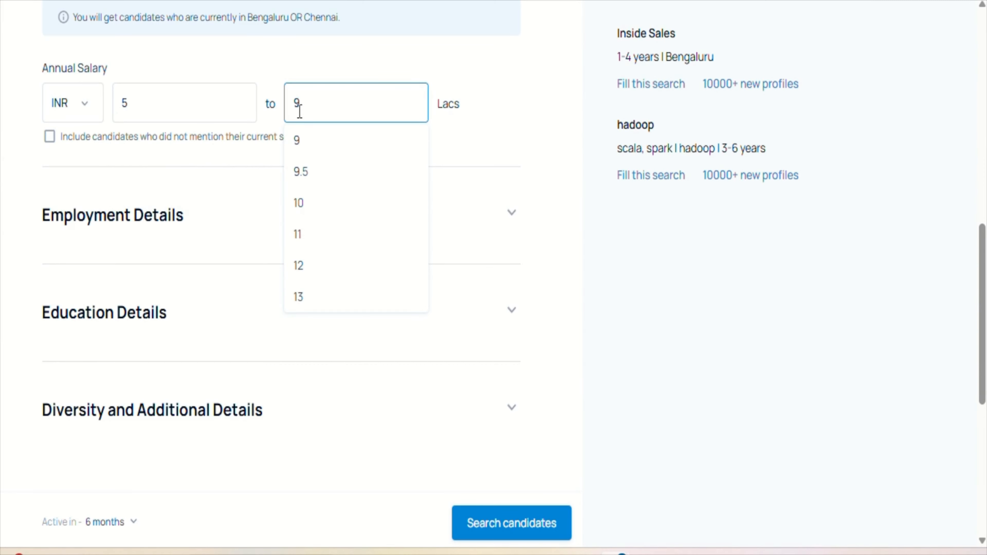
# Step: Expand the employment details and select the notice periods 0 - 15 days and Currently serving notice period
pyautogui.click(238, 218)
pyautogui.scroll(-10, 238, 223)
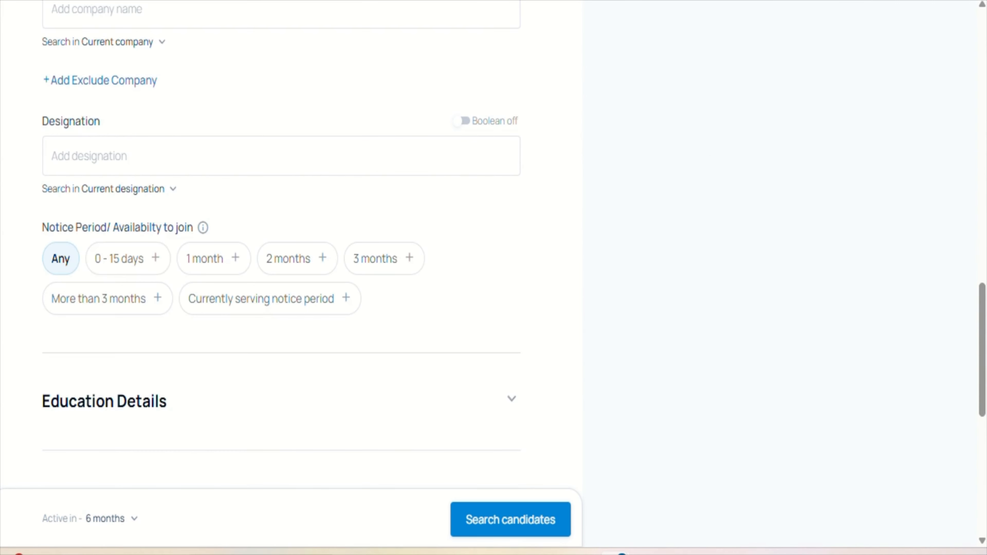
pyautogui.click(125, 264)
pyautogui.click(204, 308)
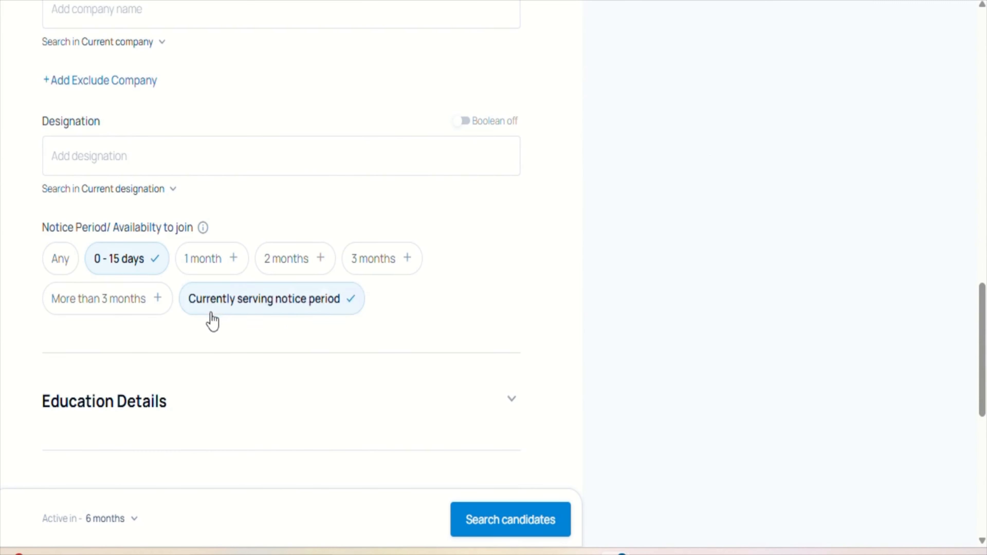
# Step: Expand the education details and require the specific UG qualification B.Tech/B.E
pyautogui.click(179, 417)
pyautogui.scroll(-10, 177, 418)
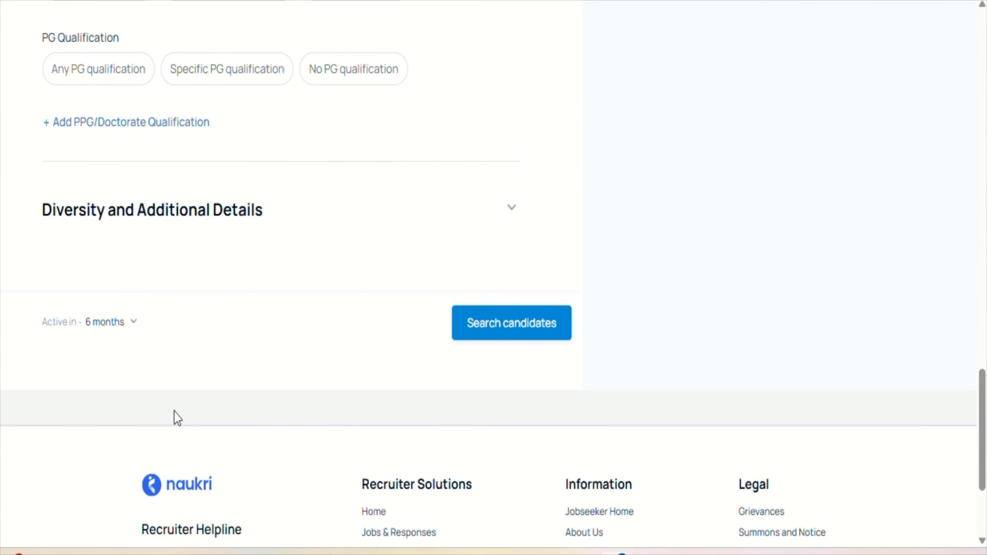
pyautogui.scroll(5, 177, 418)
pyautogui.click(211, 327)
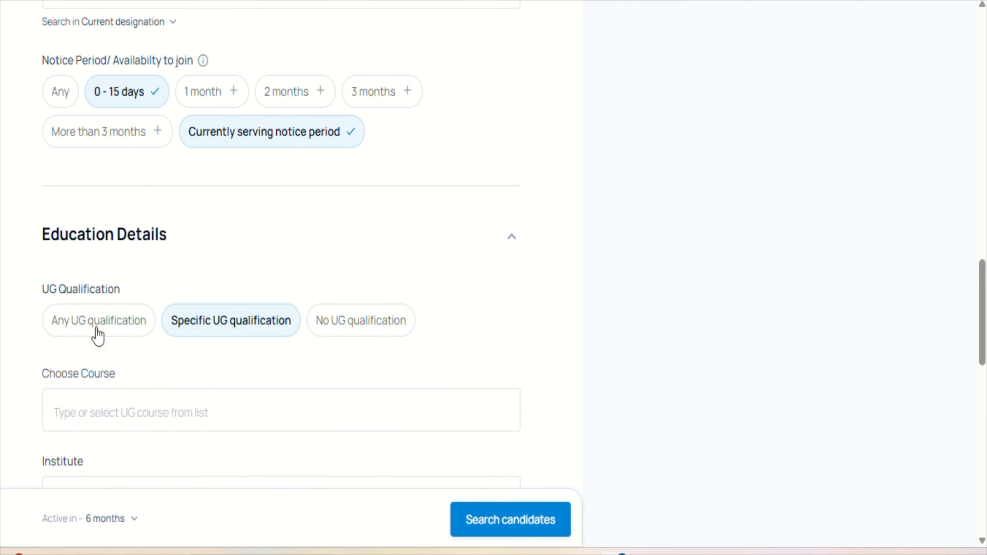
pyautogui.click(125, 412)
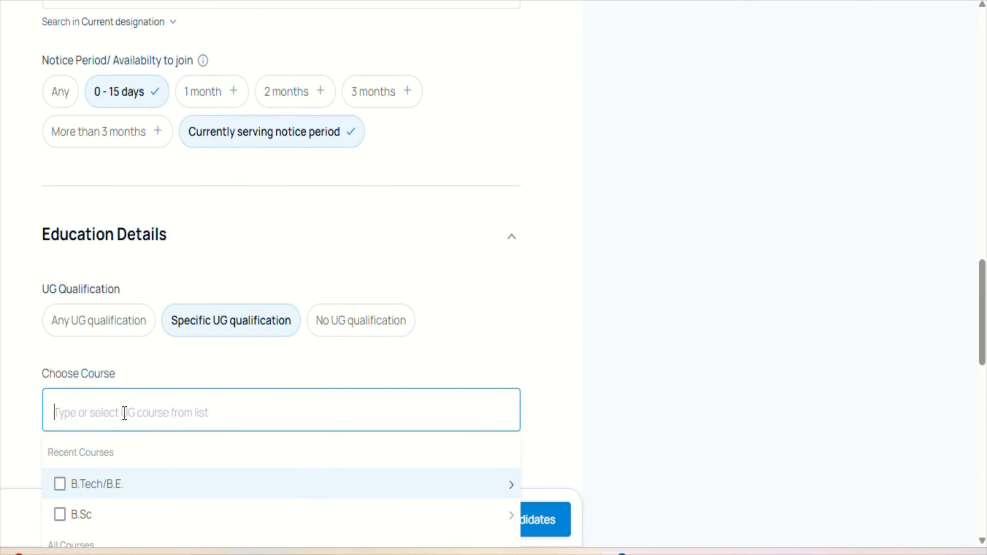
pyautogui.click(60, 482)
pyautogui.scroll(-5, 152, 422)
pyautogui.click(11, 349)
pyautogui.scroll(-1, 12, 349)
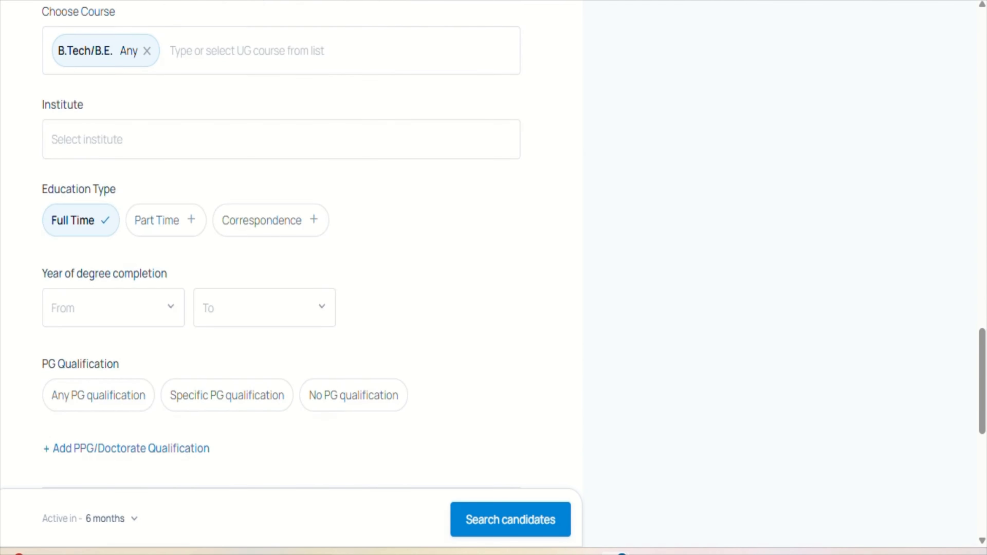
# Step: Limit the search to candidates active in the last 15 days and run the candidate search
pyautogui.scroll(-8, 6, 338)
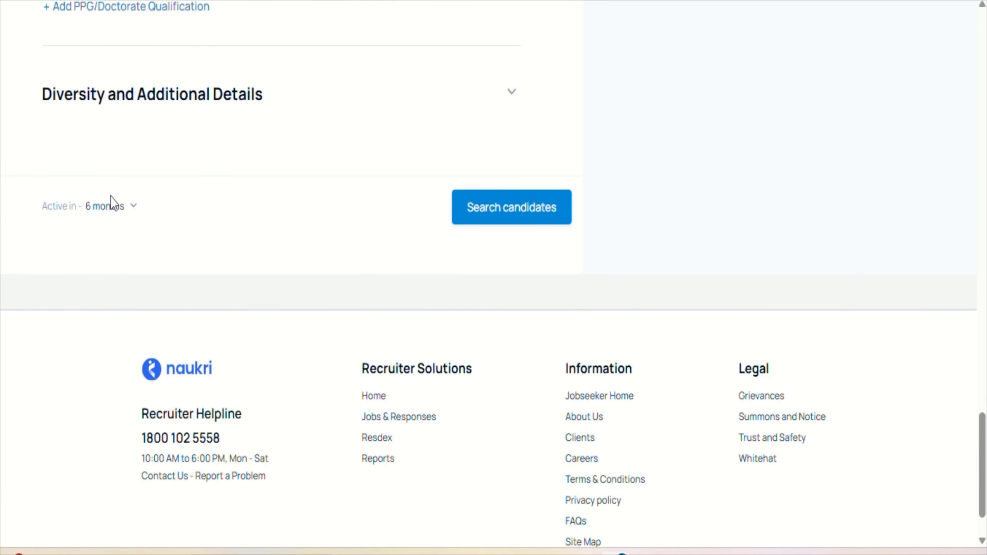
pyautogui.click(110, 198)
pyautogui.click(108, 49)
pyautogui.click(490, 215)
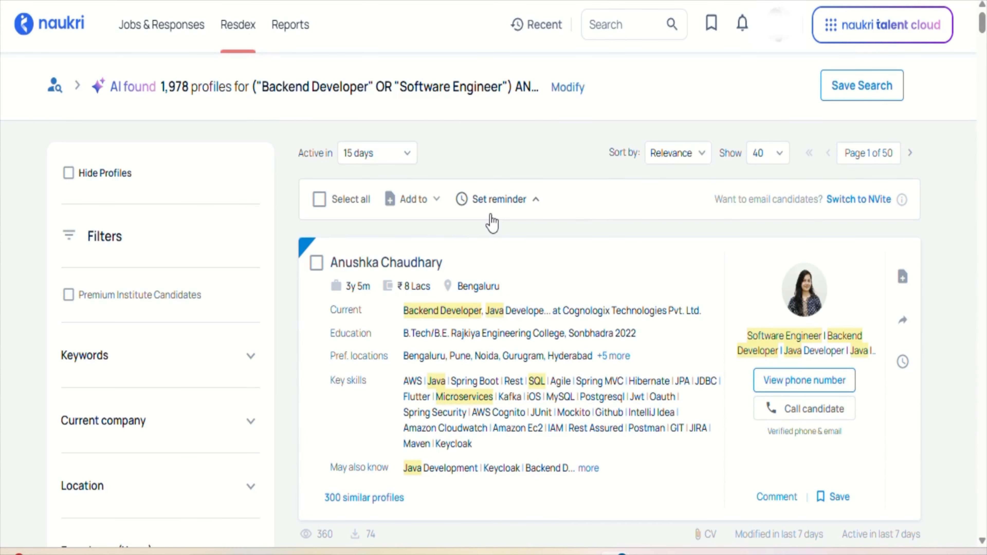
# Step: Review the applied search criteria, highlight the number of profiles found and look through the candidate profiles
pyautogui.moveTo(210, 73)
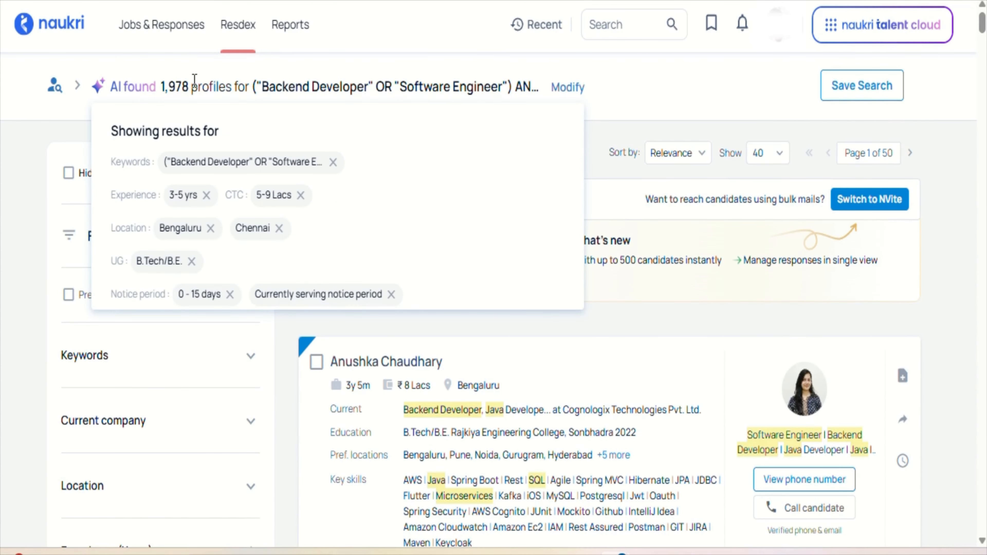
pyautogui.moveTo(192, 84); pyautogui.dragTo(155, 79)
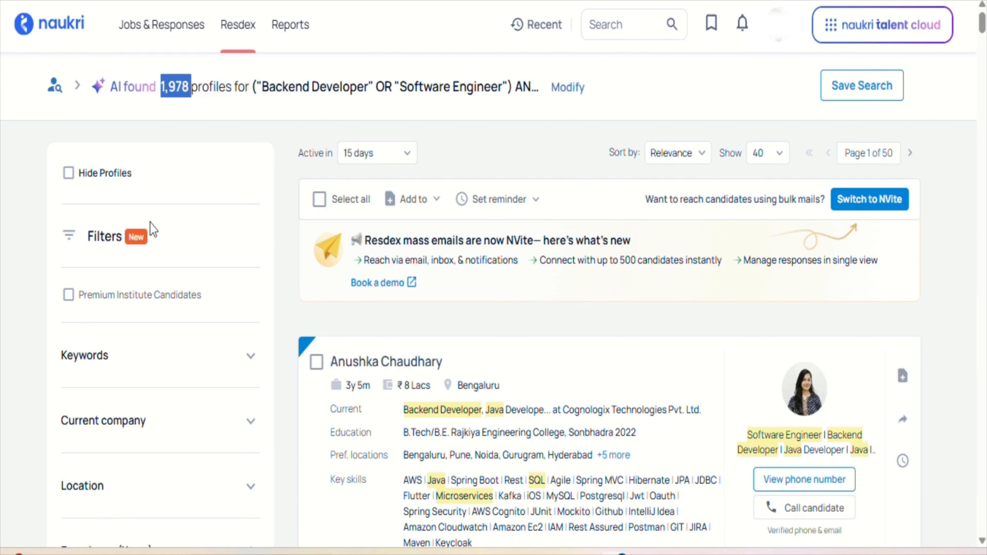
pyautogui.scroll(-1, 153, 229)
pyautogui.scroll(-10, 309, 346)
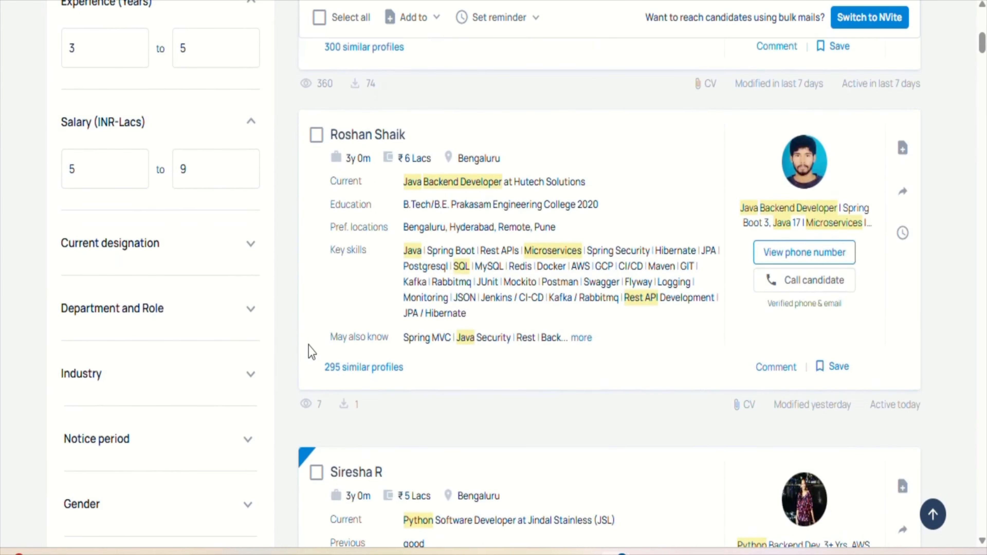
# Step: Skim more of the candidate profiles in the results and open a new resume search in Resdex
pyautogui.scroll(-10, 309, 345)
pyautogui.scroll(-20, 308, 345)
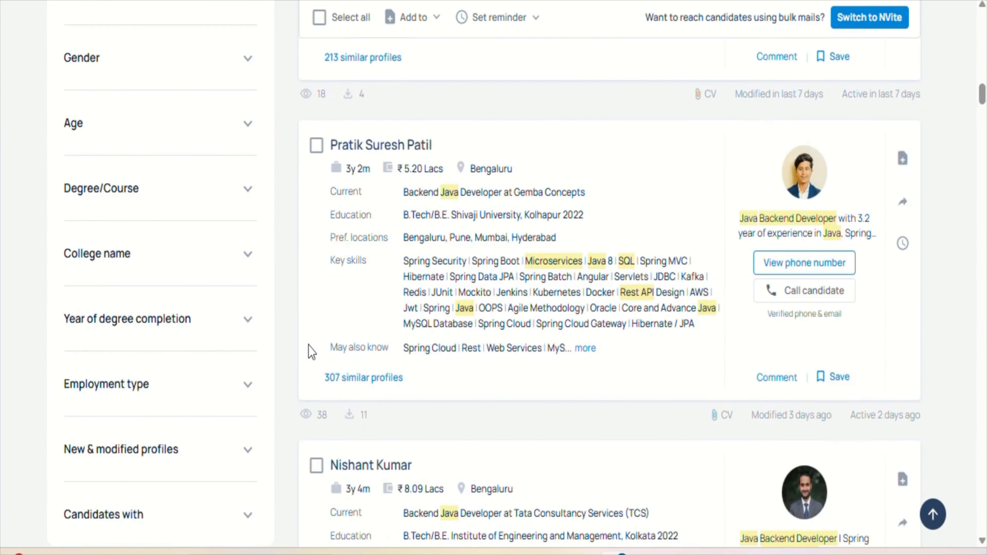
pyautogui.scroll(20, 309, 346)
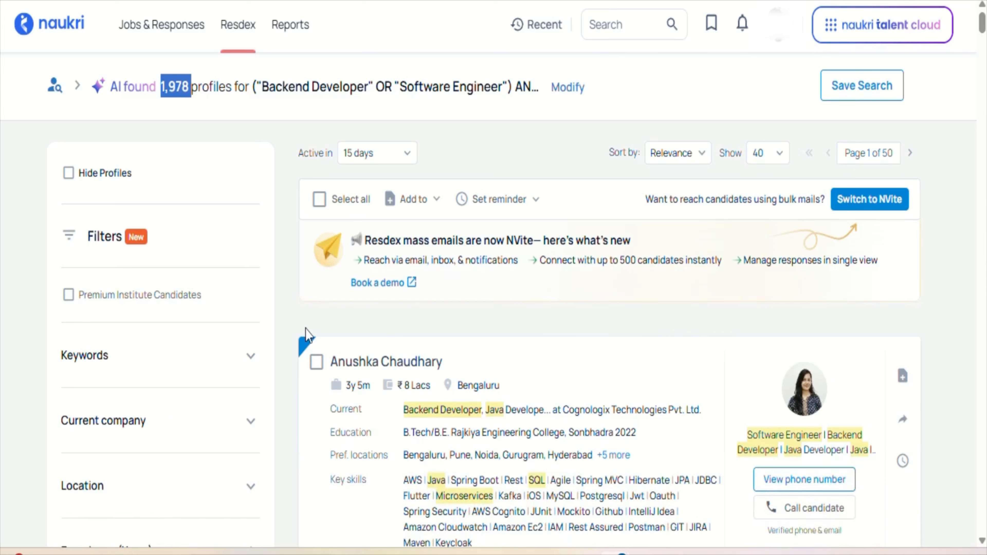
pyautogui.moveTo(242, 33)
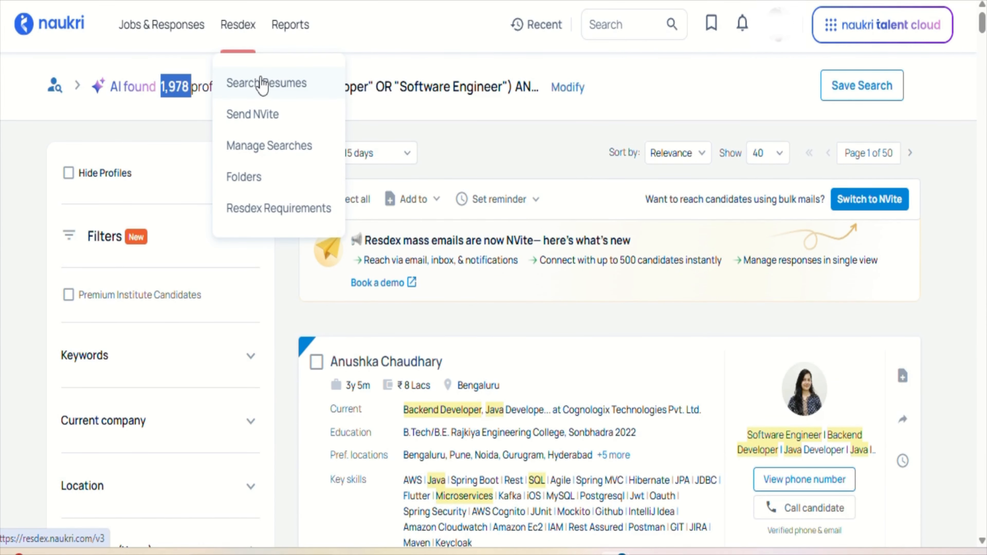
pyautogui.click(261, 86)
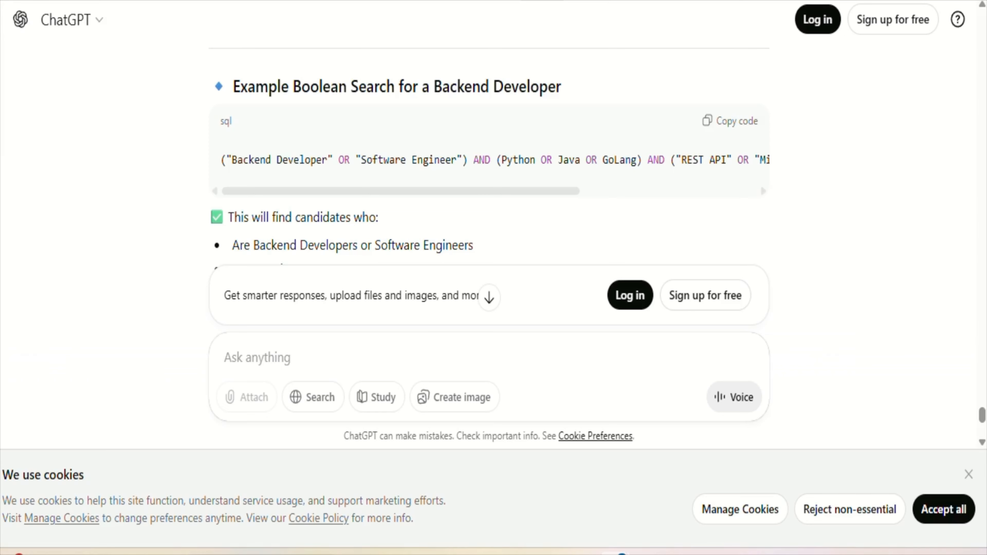
# Step: Switch to ChatGPT and examine the Senior Software QA / Automation Engineer job description, highlighting the required programming and operating system skills
pyautogui.scroll(5, 451, 221)
pyautogui.scroll(20, 452, 221)
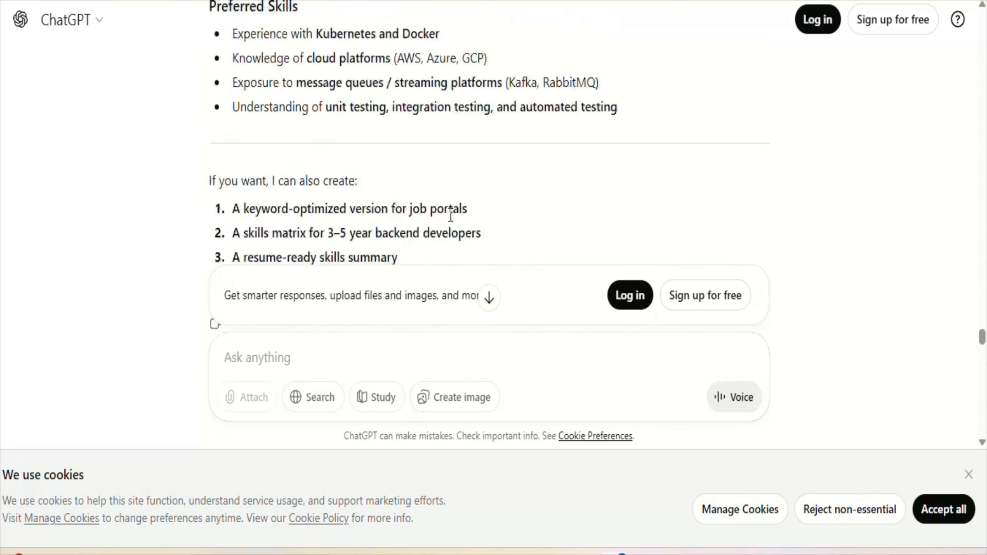
pyautogui.scroll(5, 452, 221)
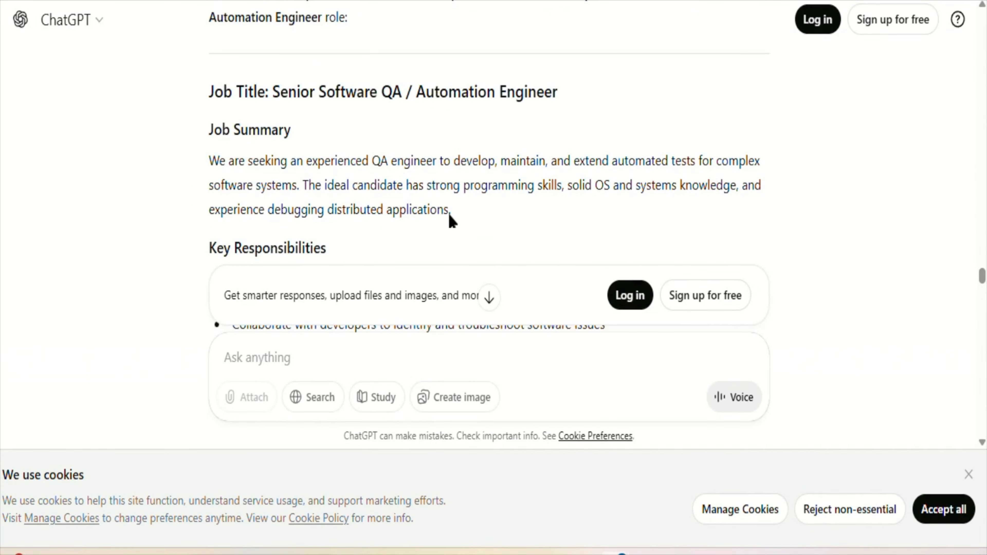
pyautogui.scroll(-10, 449, 214)
pyautogui.scroll(1, 449, 215)
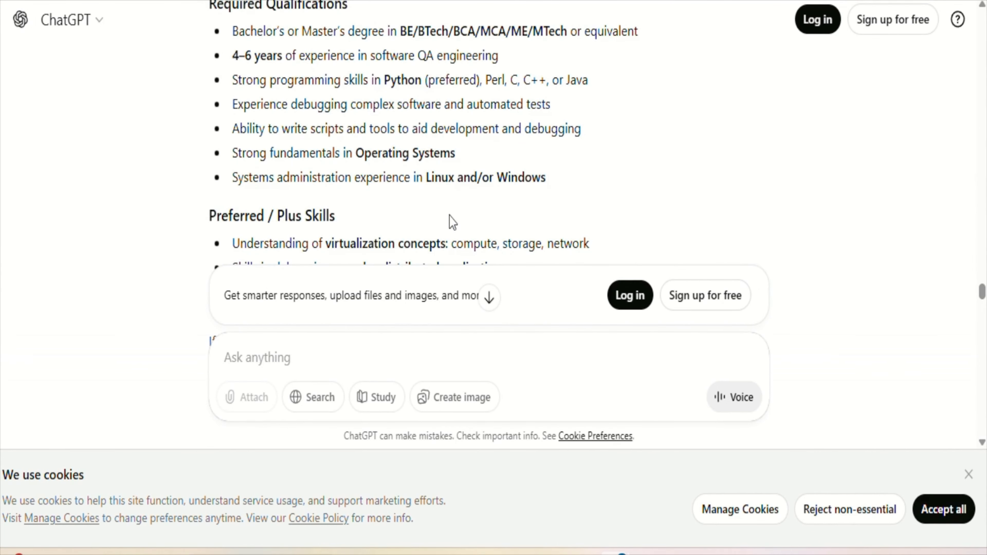
pyautogui.moveTo(425, 79); pyautogui.dragTo(382, 79)
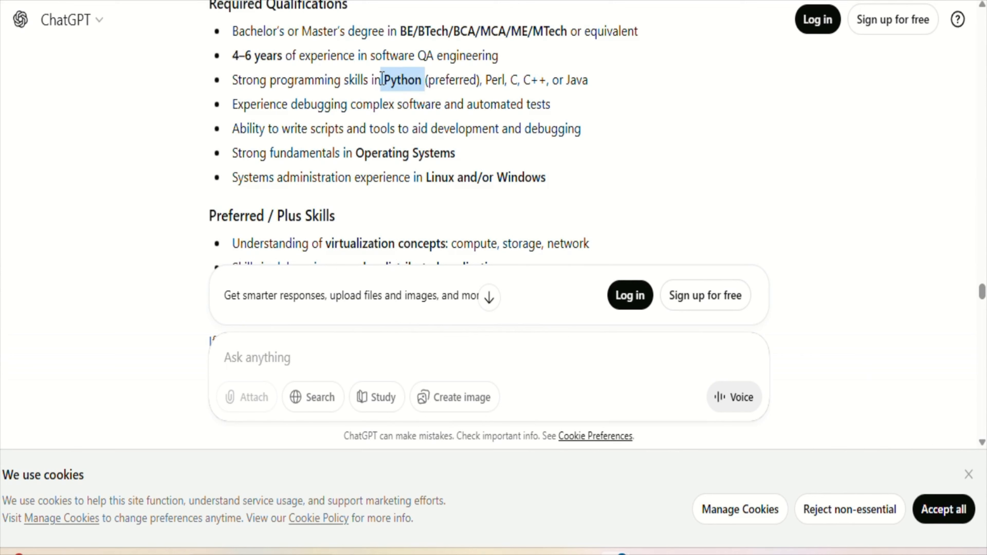
pyautogui.moveTo(628, 88); pyautogui.dragTo(378, 84)
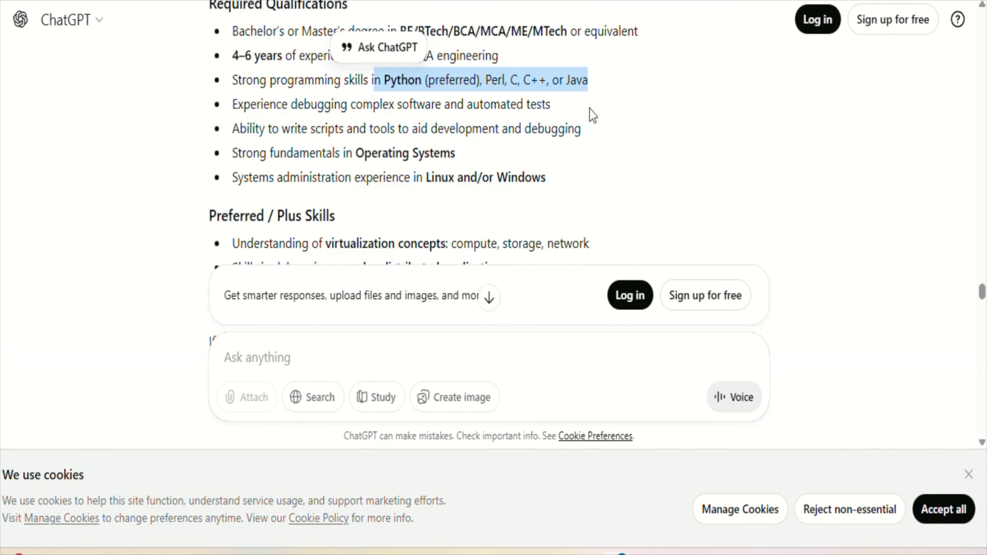
pyautogui.scroll(-1, 593, 115)
pyautogui.moveTo(457, 128); pyautogui.dragTo(364, 126)
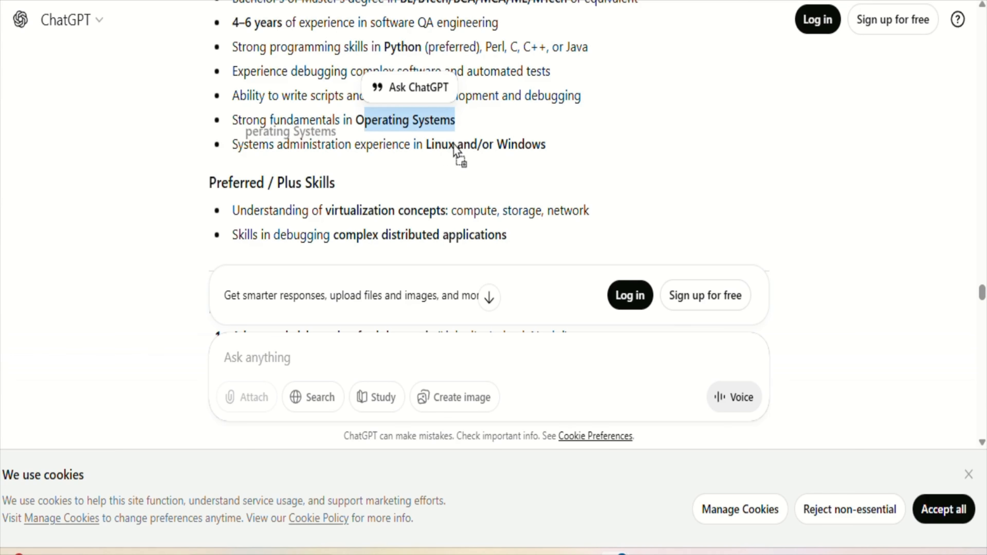
pyautogui.scroll(-3, 493, 149)
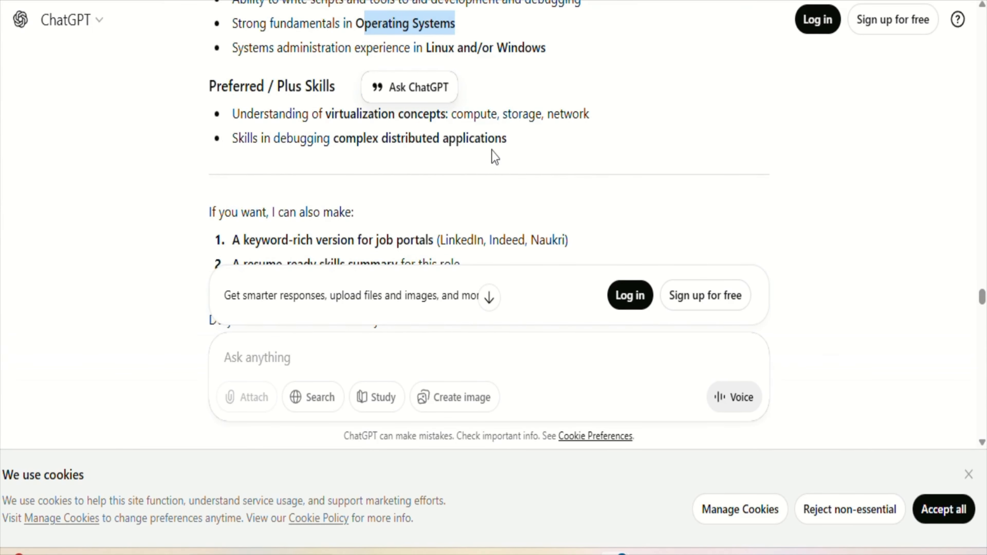
pyautogui.scroll(2, 491, 150)
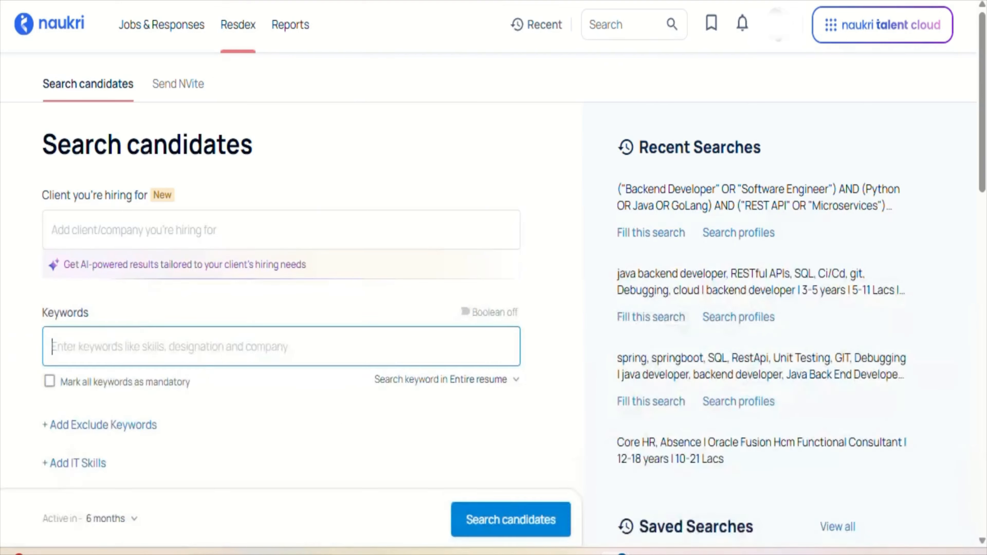
# Step: Switch to Resdex and add the search keywords QA Autoamation, marked as mandatory, and python
pyautogui.write('QA A')
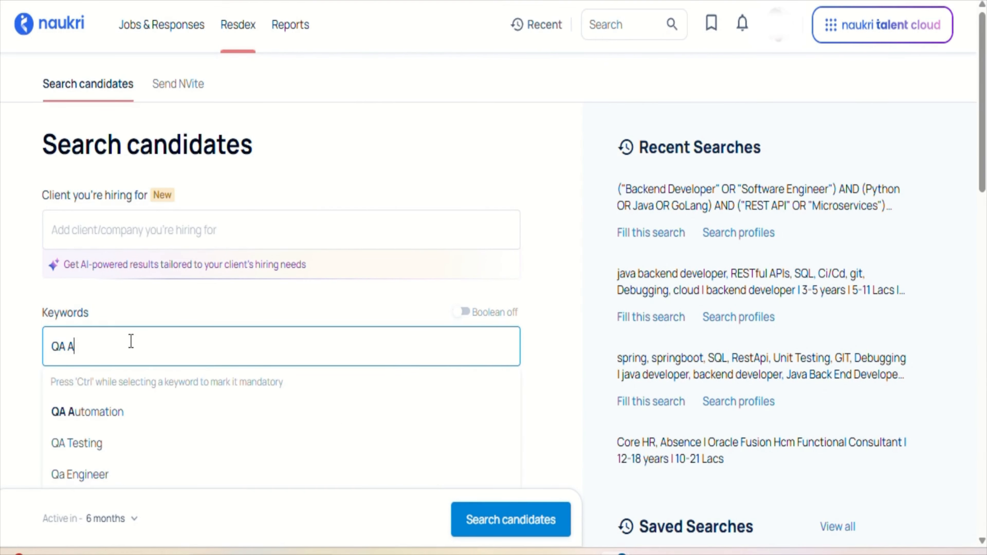
pyautogui.write('urtoamat')
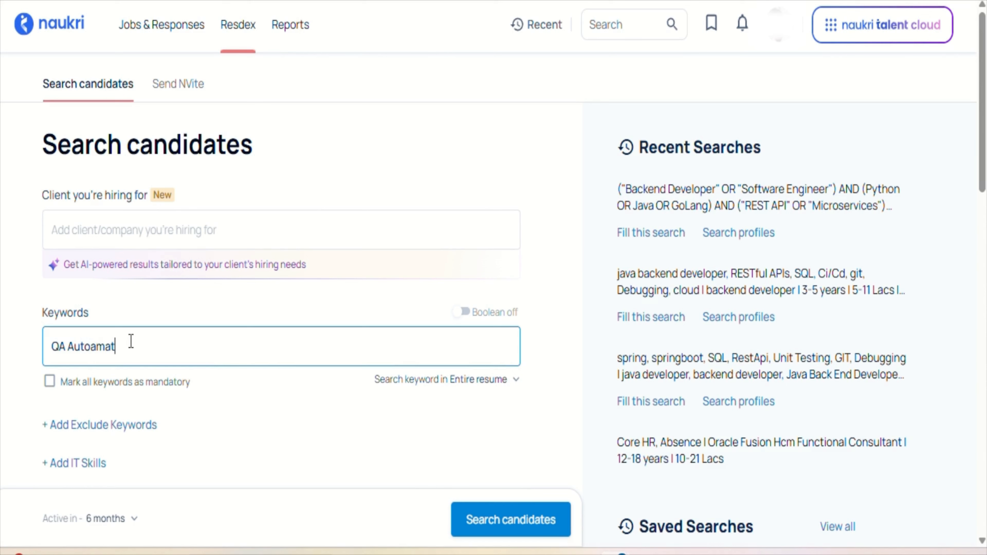
pyautogui.write('ion')
pyautogui.press('Return')
pyautogui.write('python')
pyautogui.press('Return')
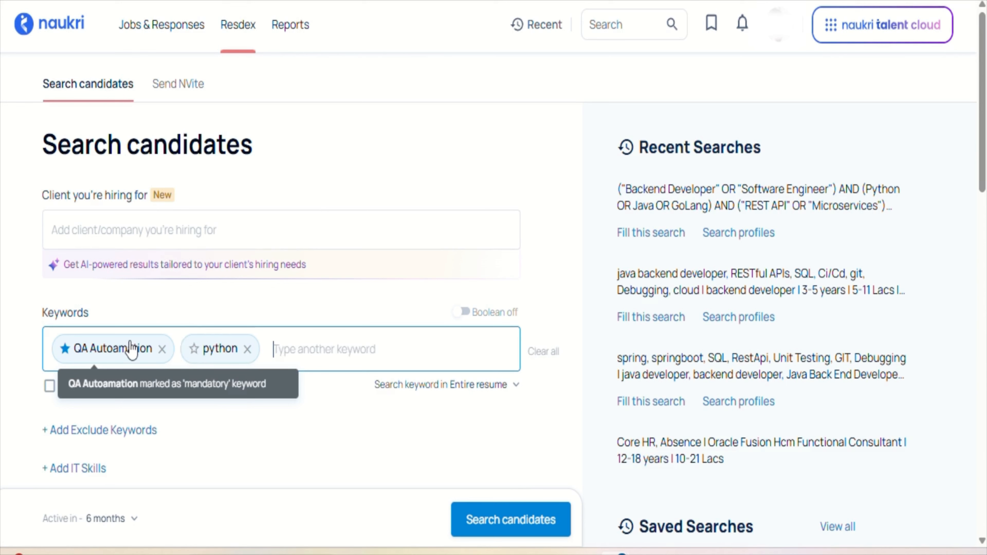
# Step: Add the keywords debugging, Linux and windows, checking the required skills in the ChatGPT job description
pyautogui.write('debugg')
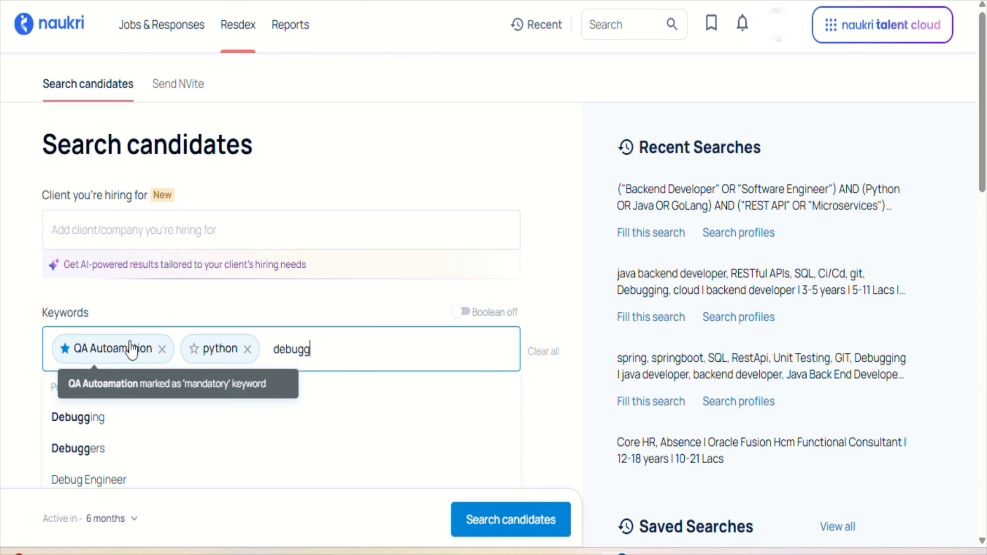
pyautogui.write('ing')
pyautogui.press('Return')
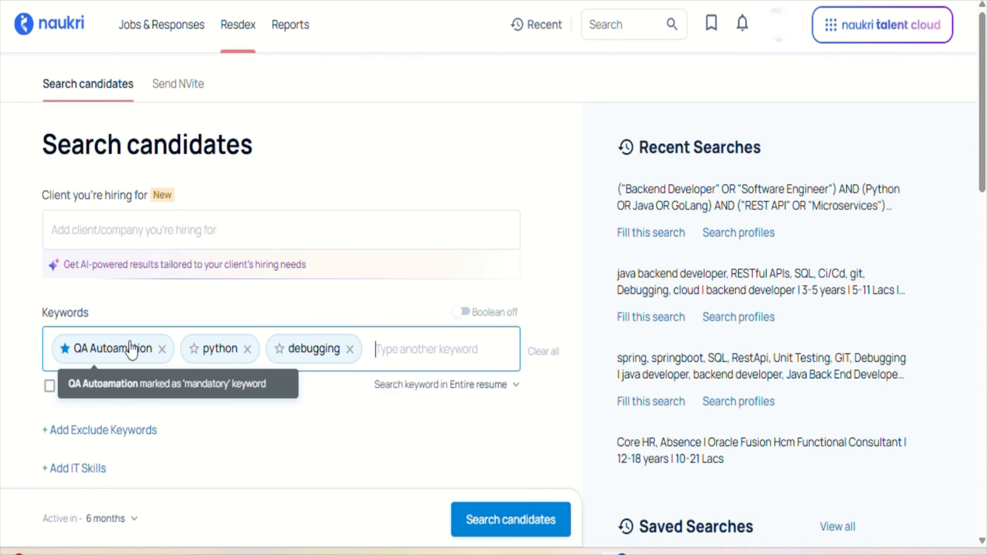
pyautogui.write('linux')
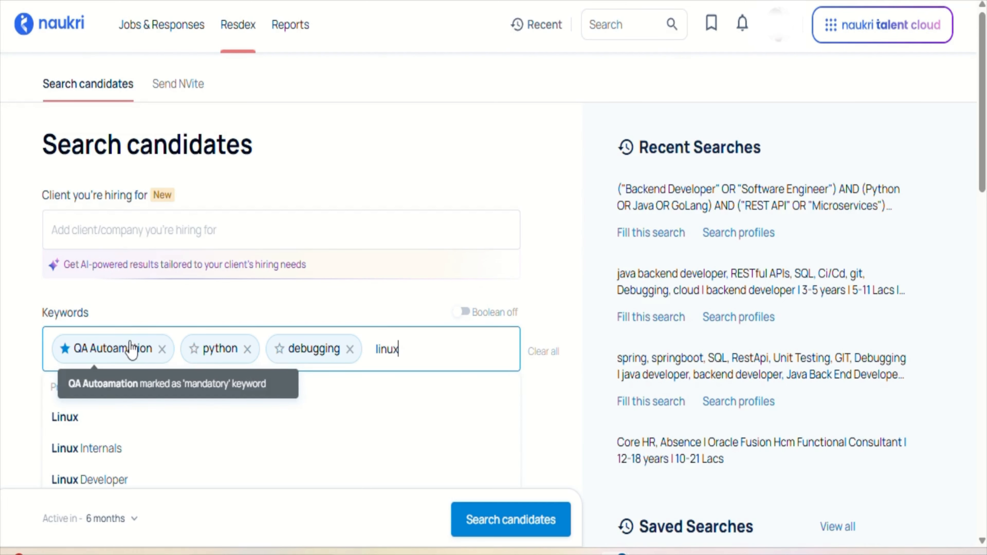
pyautogui.click(53, 422)
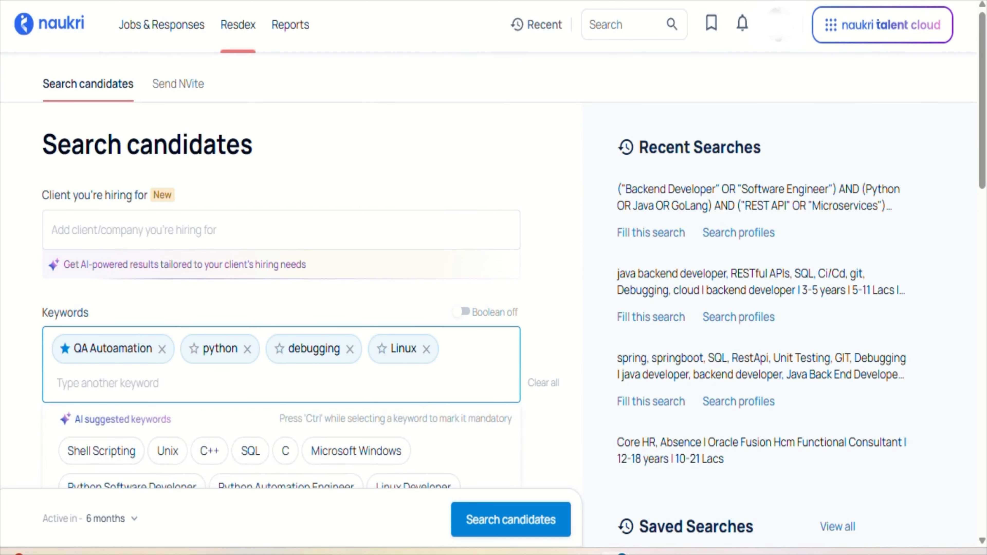
pyautogui.hotkey('ctrl', 'Tab')
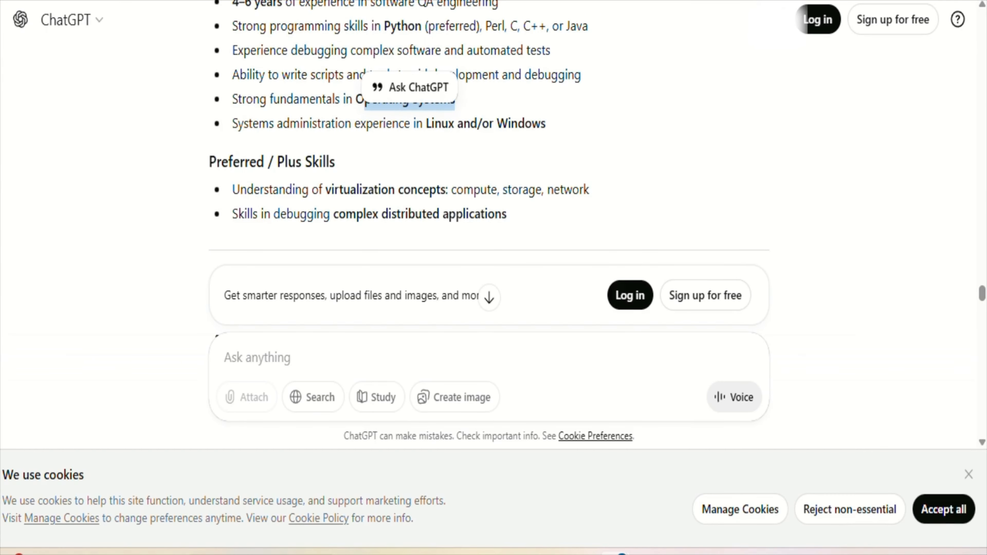
pyautogui.hotkey('ctrl', 'Tab')
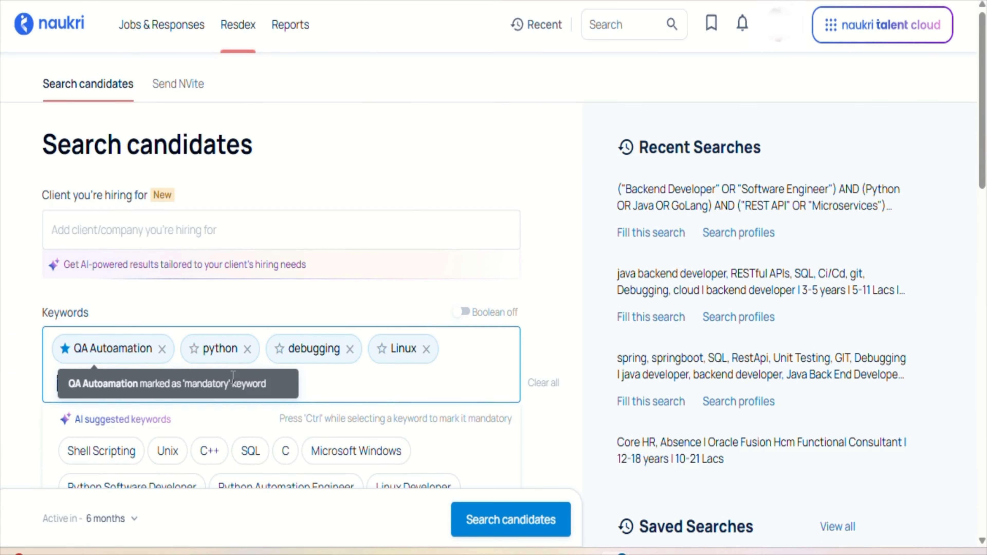
pyautogui.write('w')
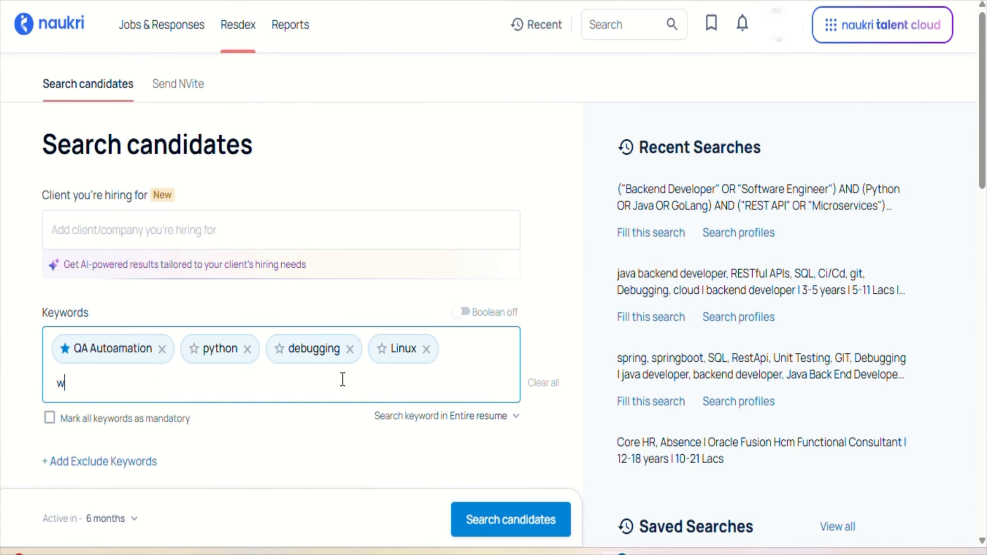
pyautogui.write('indows')
pyautogui.press('Return')
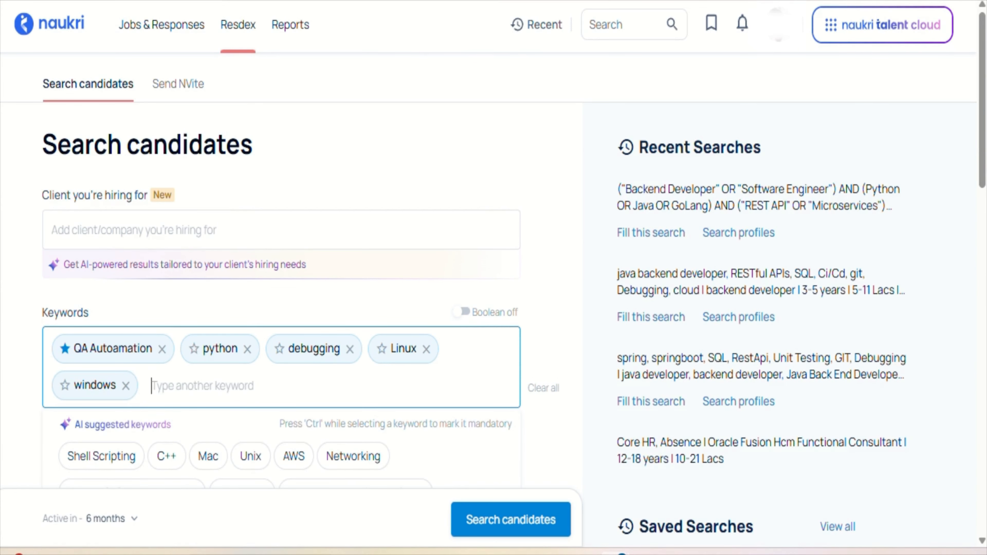
# Step: Recheck the job description in ChatGPT and set the Resdex experience range to 4 to 6 years
pyautogui.hotkey('ctrl', 'Tab')
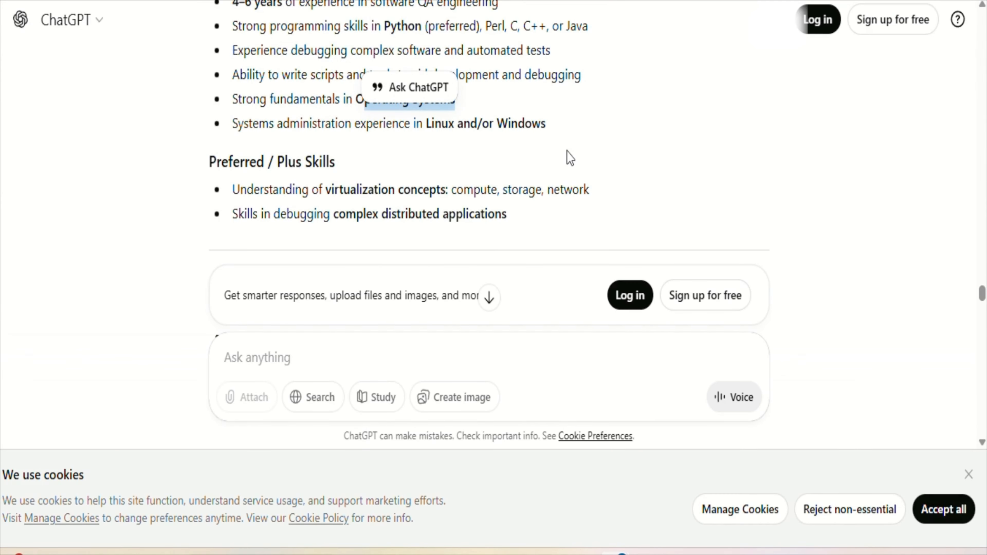
pyautogui.click(588, 152)
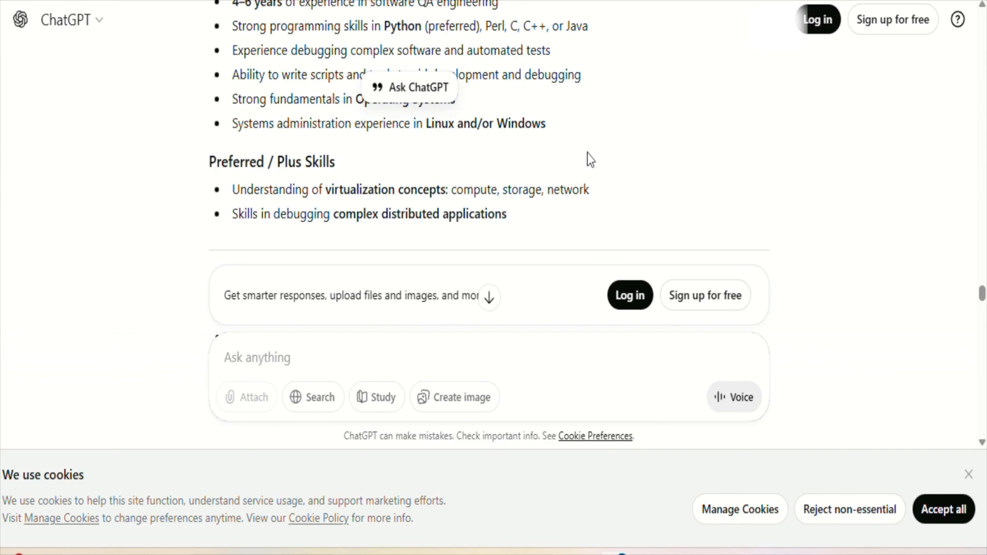
pyautogui.scroll(2, 588, 152)
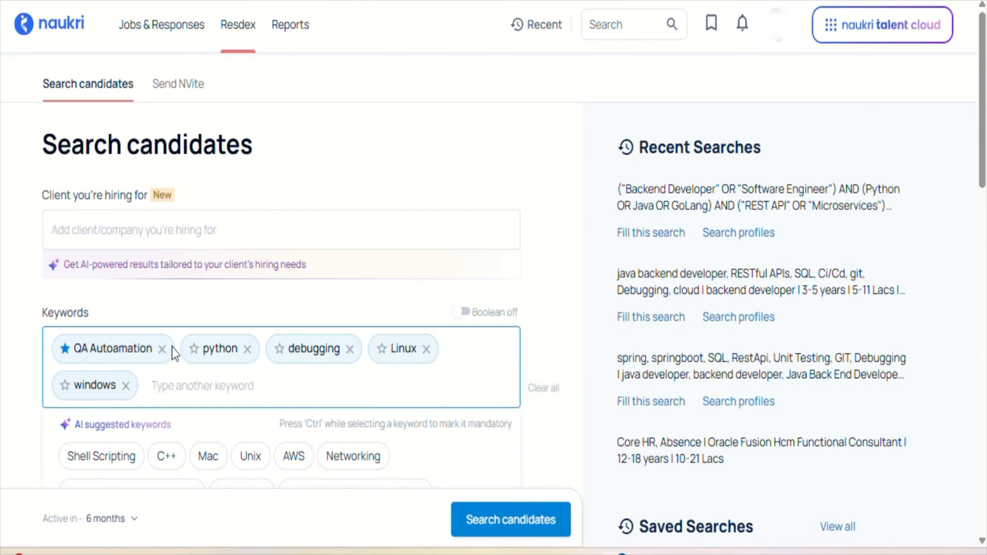
pyautogui.scroll(-5, 171, 348)
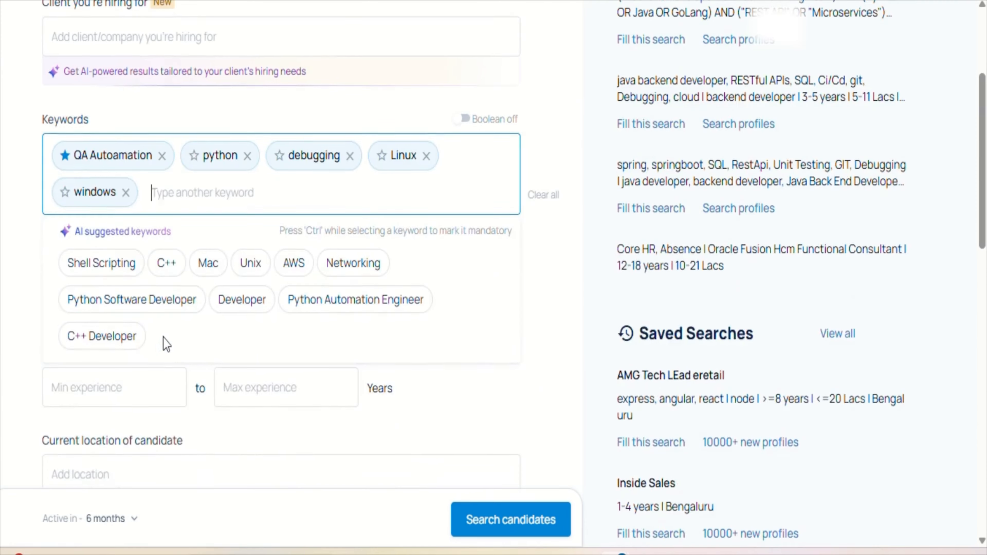
pyautogui.click(132, 388)
pyautogui.write('4')
pyautogui.click(307, 391)
pyautogui.write('6')
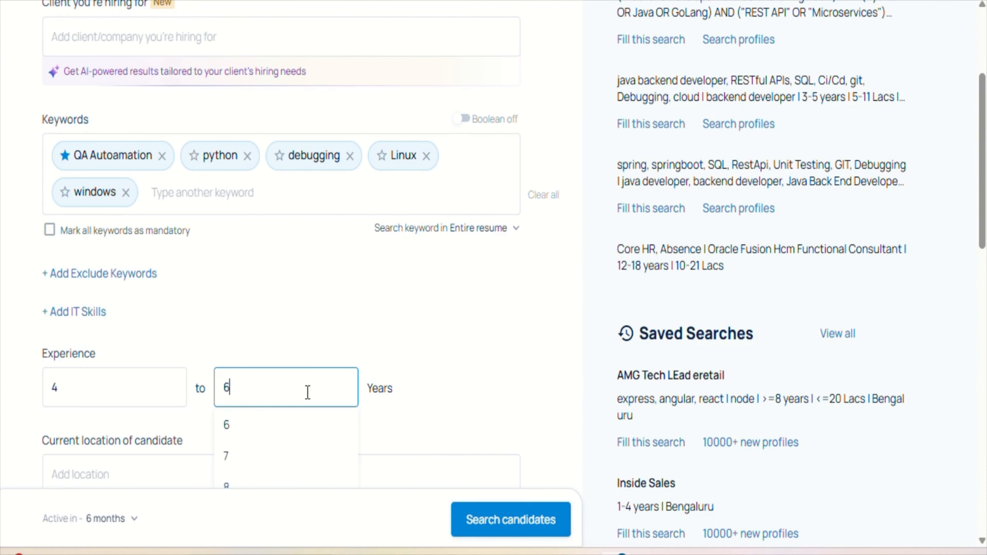
pyautogui.click(299, 318)
# Step: Exclude candidates who only prefer to relocate and set the current location of candidates to Chennai
pyautogui.scroll(-5, 297, 318)
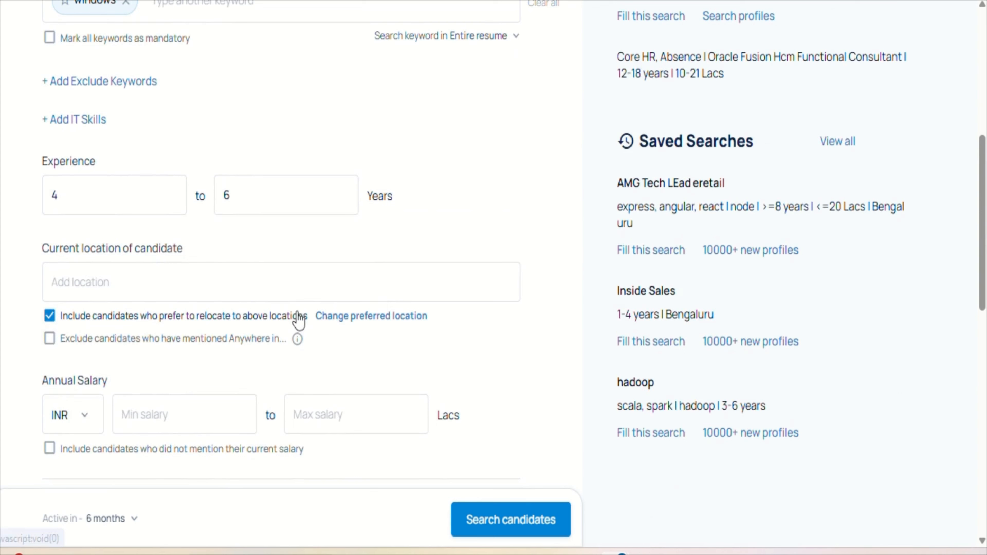
pyautogui.click(48, 316)
pyautogui.click(77, 279)
pyautogui.write('che')
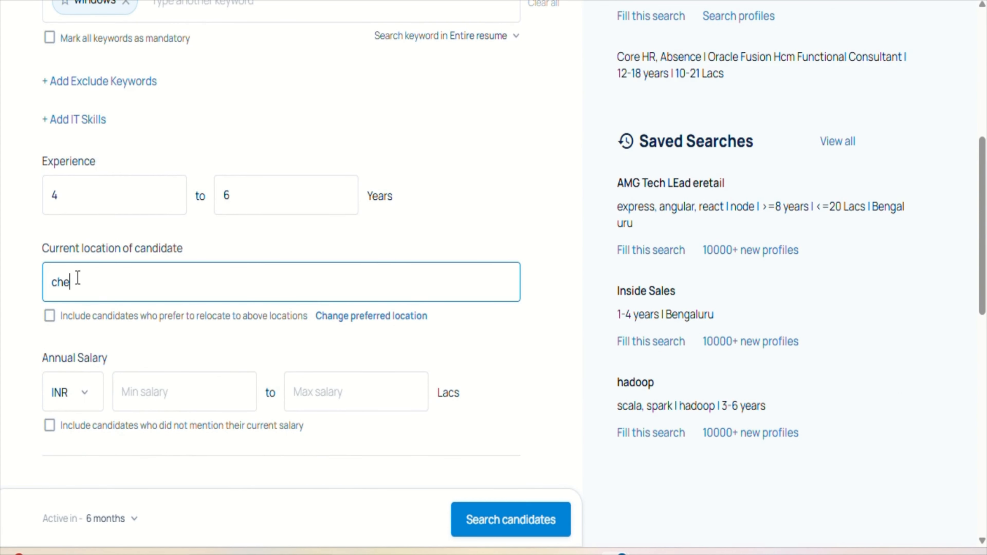
pyautogui.write('nnai')
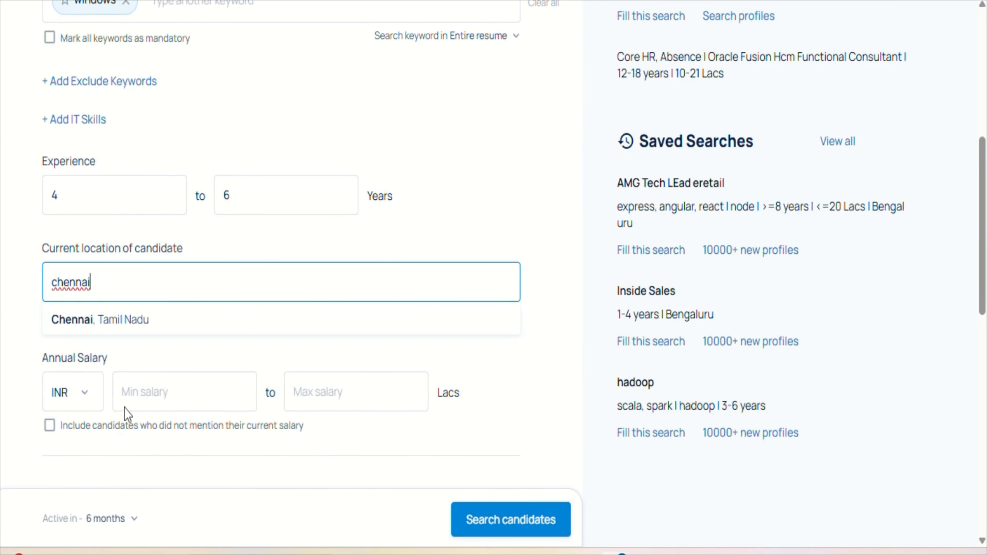
pyautogui.click(129, 400)
pyautogui.click(96, 275)
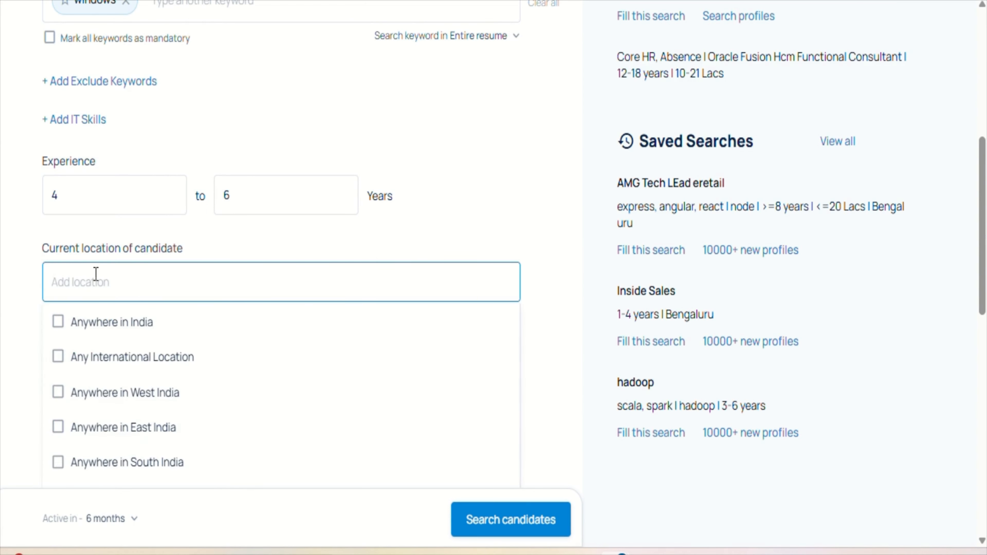
pyautogui.write('che')
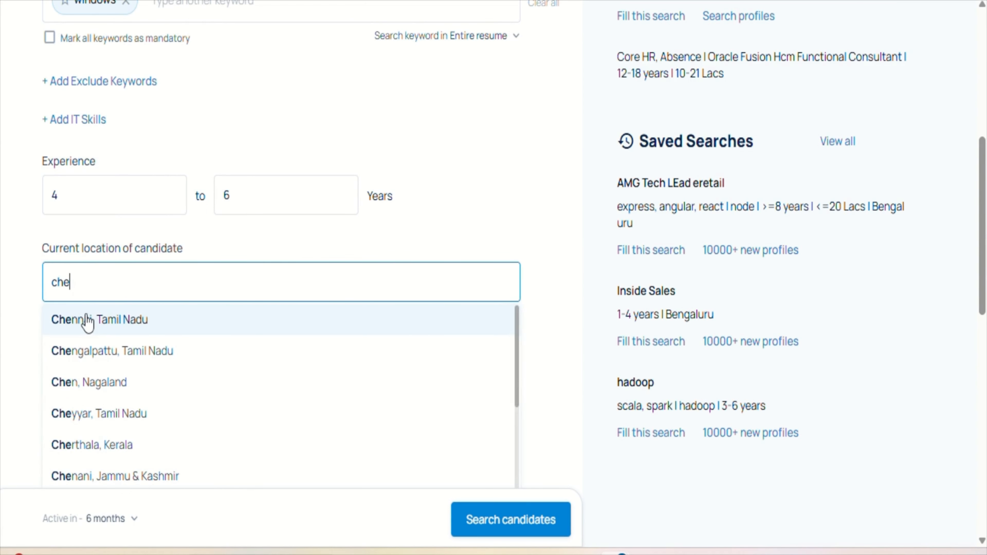
pyautogui.click(90, 330)
pyautogui.click(5, 391)
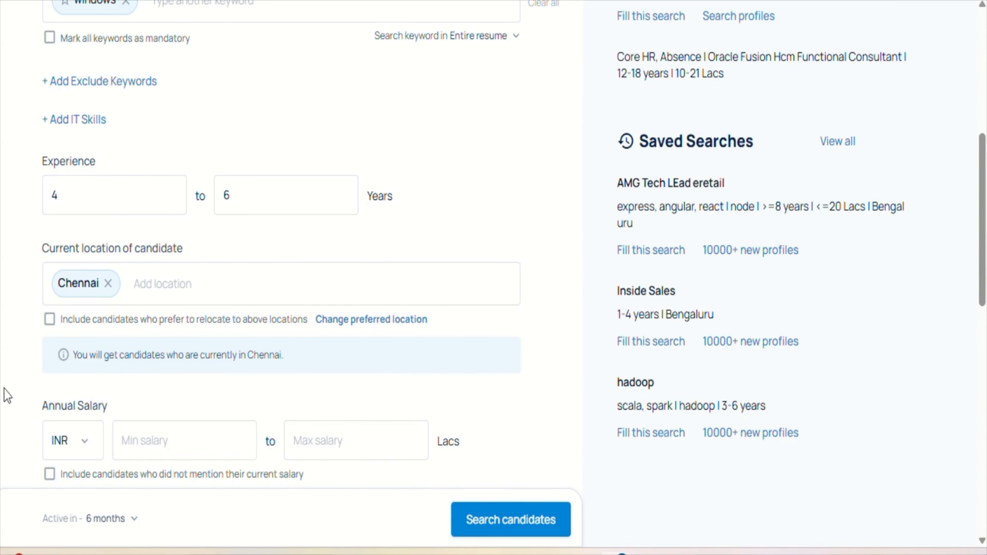
# Step: Set the candidates' annual salary range to 5 to 7 Lacs INR
pyautogui.click(151, 434)
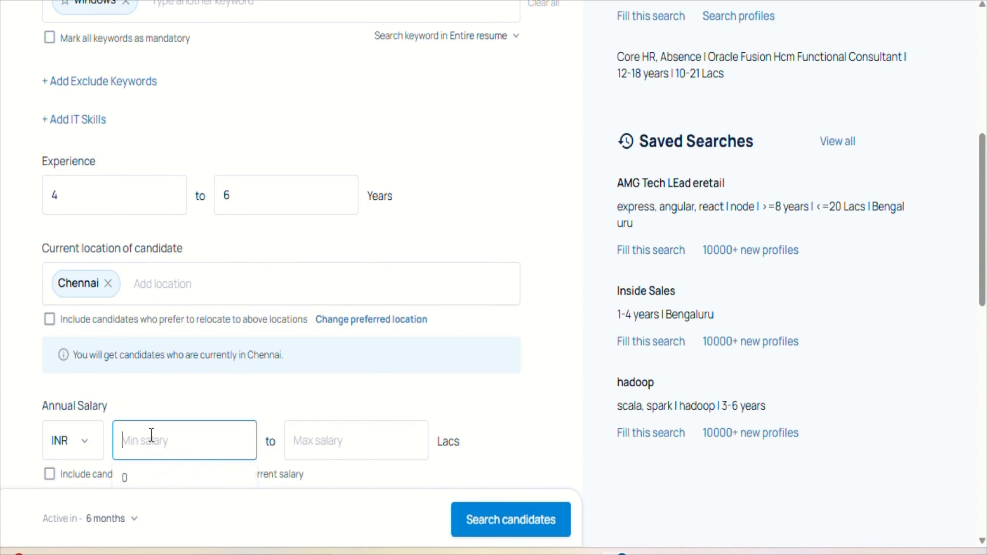
pyautogui.write('4')
pyautogui.press('BackSpace')
pyautogui.write('5')
pyautogui.click(301, 452)
pyautogui.write('7')
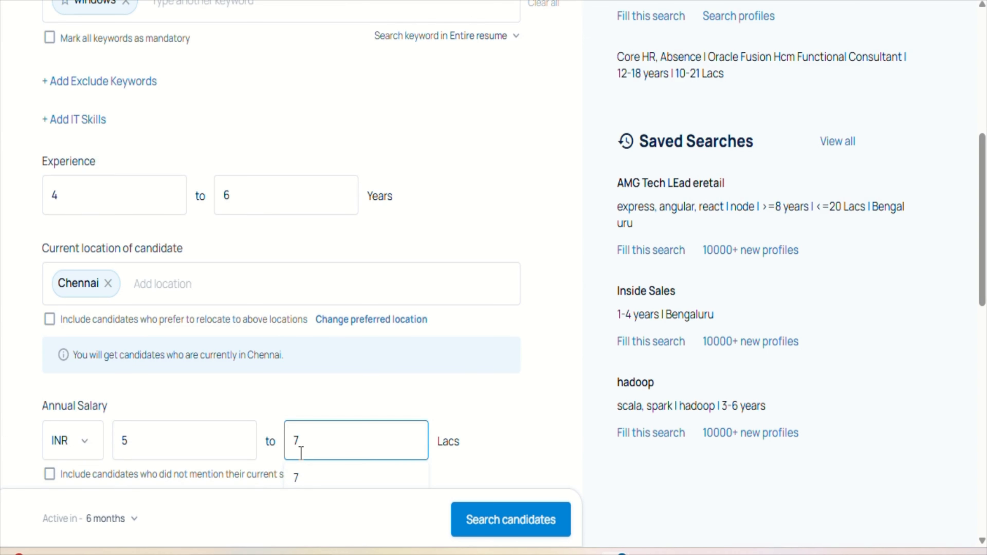
# Step: Expand the employment details and set the notice period to 0 - 15 days and Currently serving notice period
pyautogui.scroll(-5, 276, 408)
pyautogui.click(128, 369)
pyautogui.scroll(-7, 131, 376)
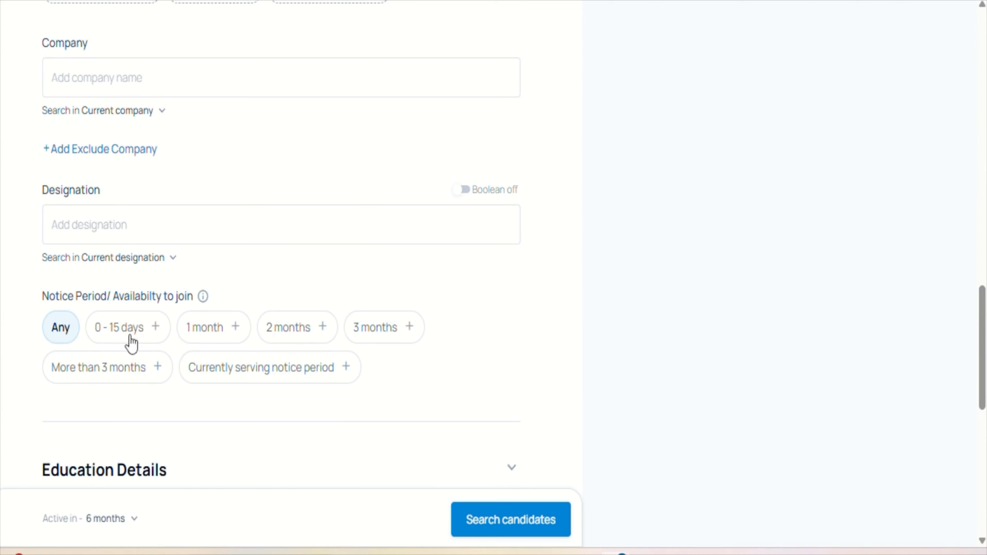
pyautogui.click(131, 340)
pyautogui.click(241, 369)
pyautogui.scroll(-5, 241, 369)
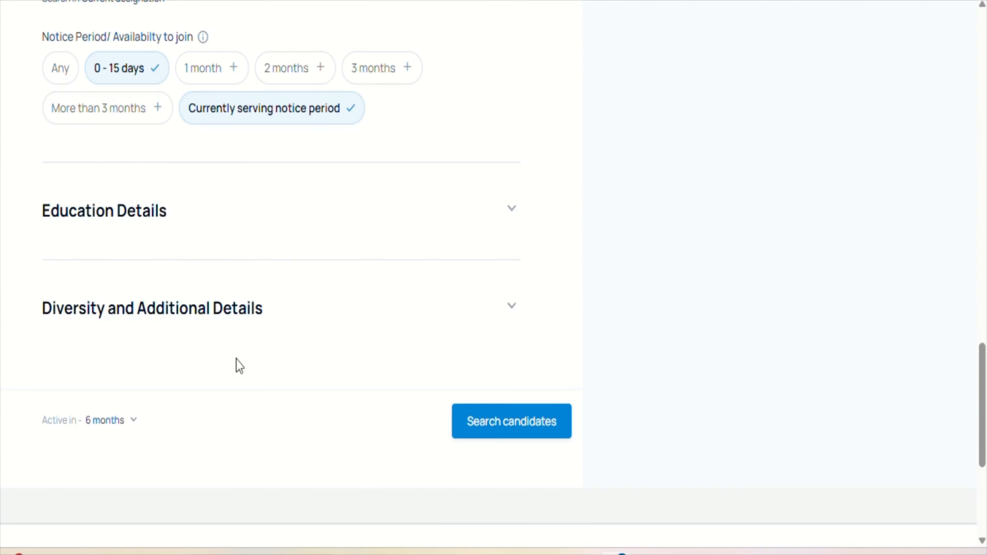
# Step: Expand the education details and require Any UG qualification
pyautogui.click(161, 218)
pyautogui.scroll(-4, 165, 210)
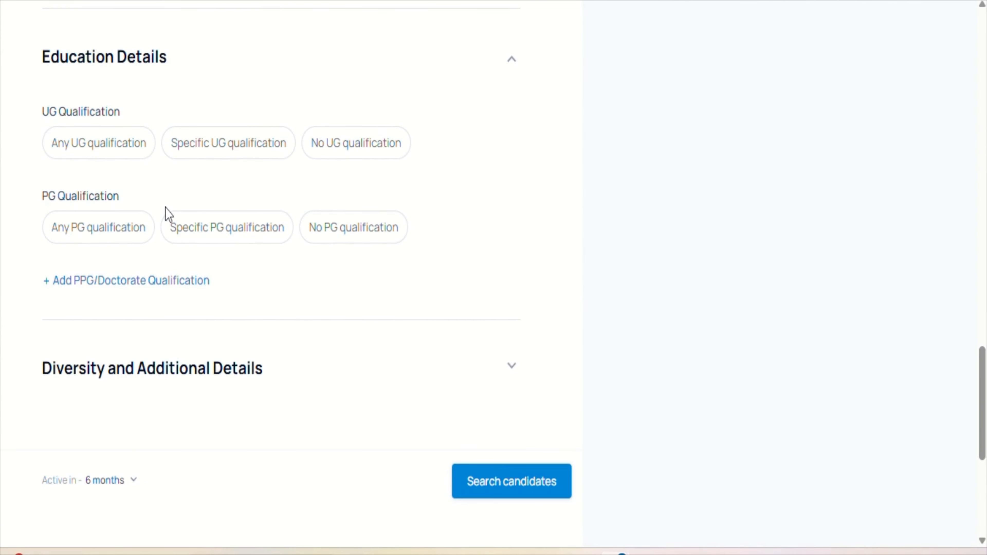
pyautogui.click(92, 152)
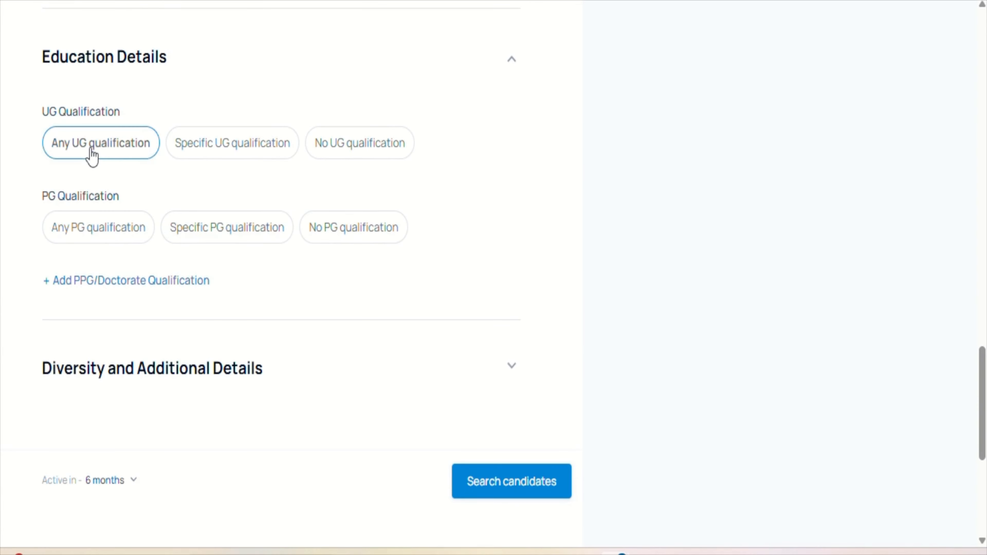
pyautogui.click(92, 154)
pyautogui.scroll(-15, 93, 144)
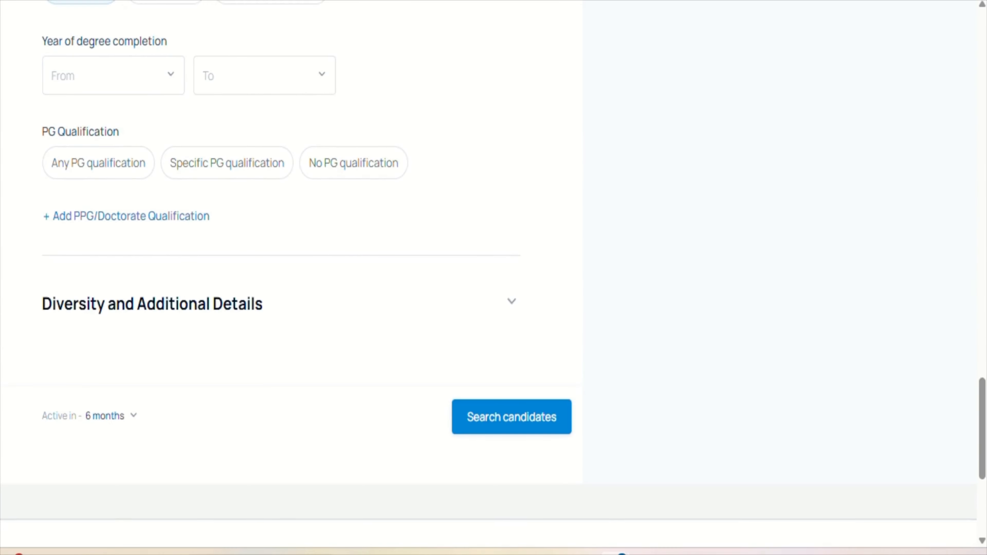
# Step: Limit the search to candidates active in the last 15 days and run it
pyautogui.click(105, 138)
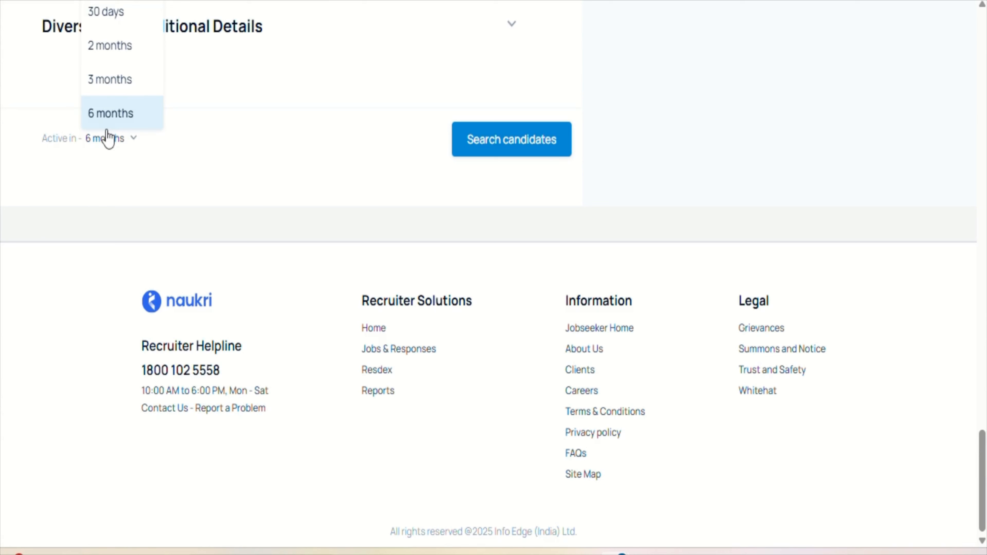
pyautogui.scroll(1, 108, 52)
pyautogui.click(112, 30)
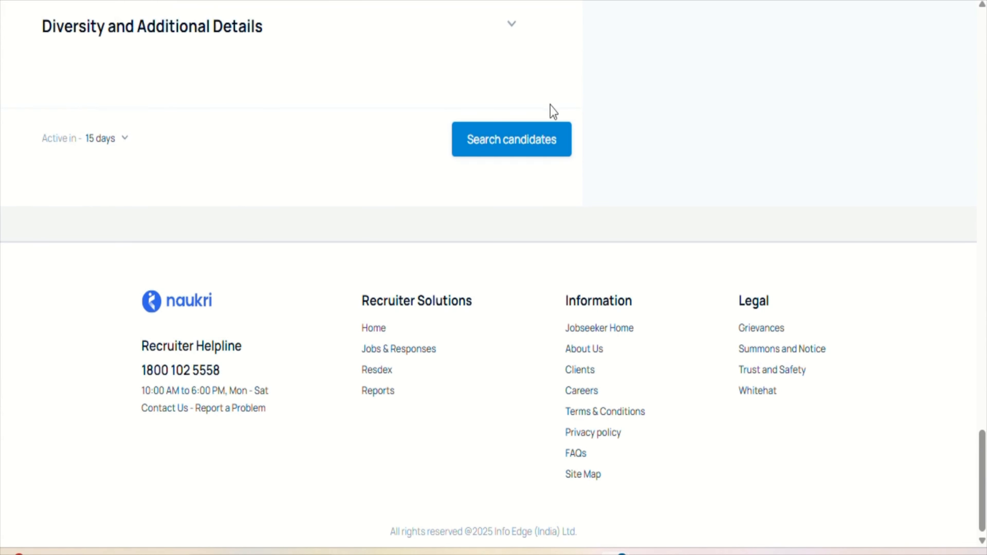
pyautogui.click(530, 143)
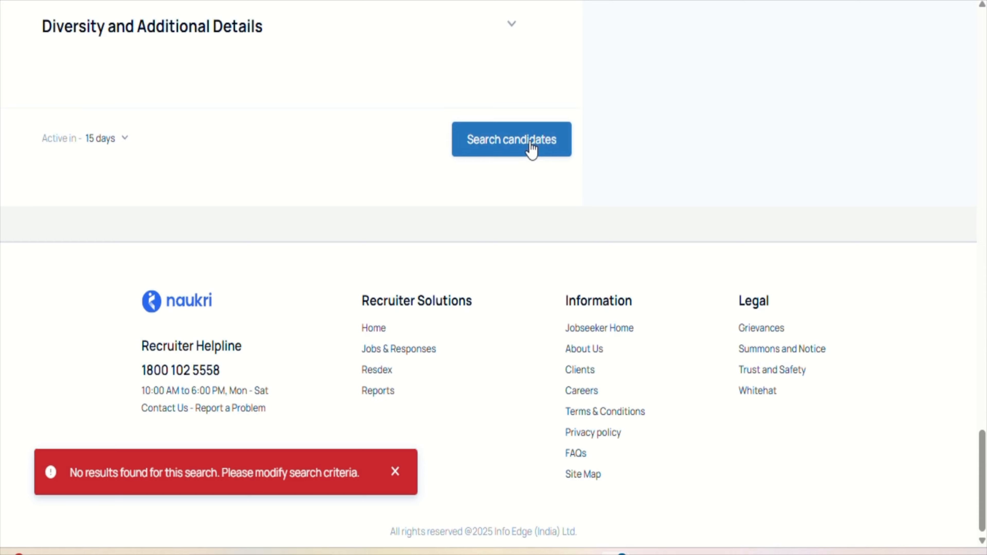
pyautogui.scroll(3, 456, 143)
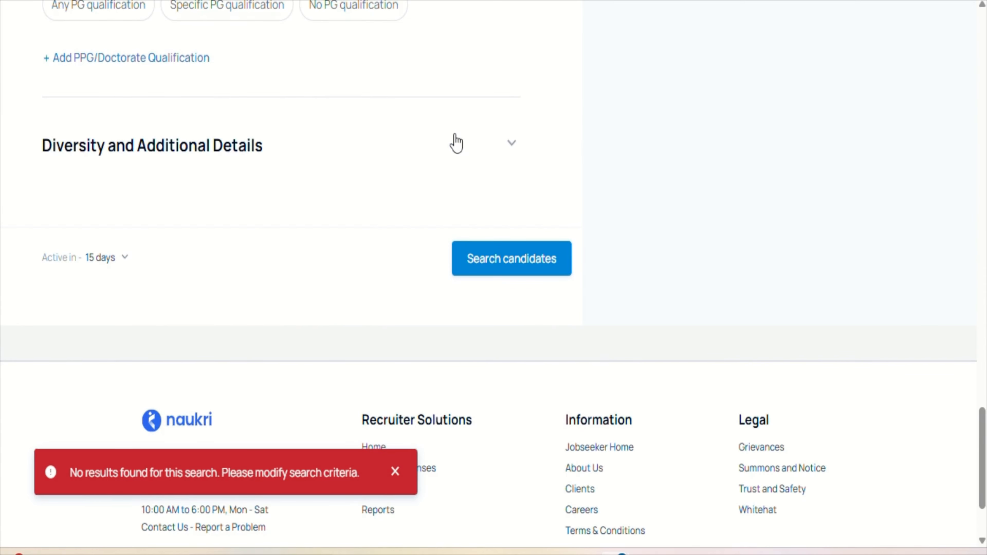
pyautogui.scroll(1, 457, 143)
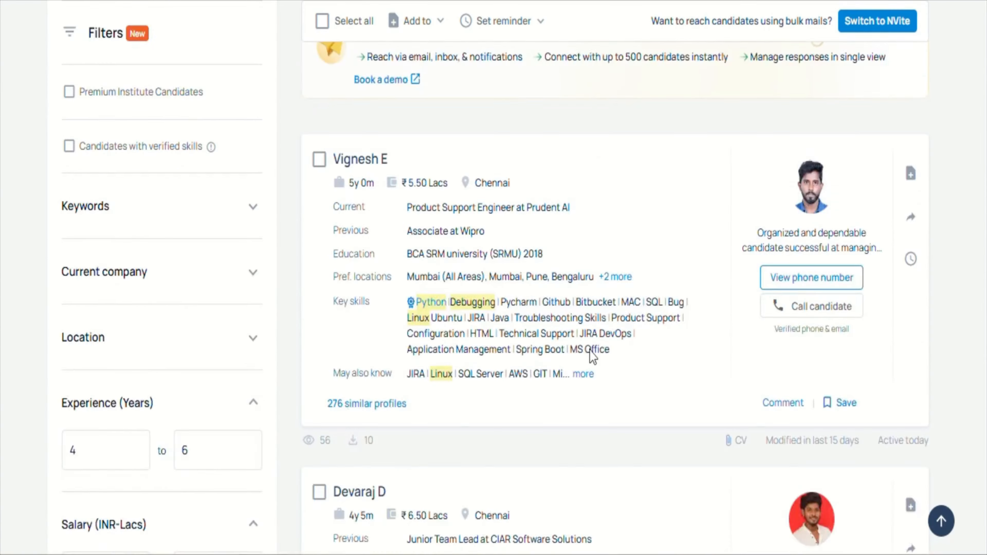
# Step: Look through the candidate results and add Production as a keyword filter
pyautogui.scroll(-13, 590, 350)
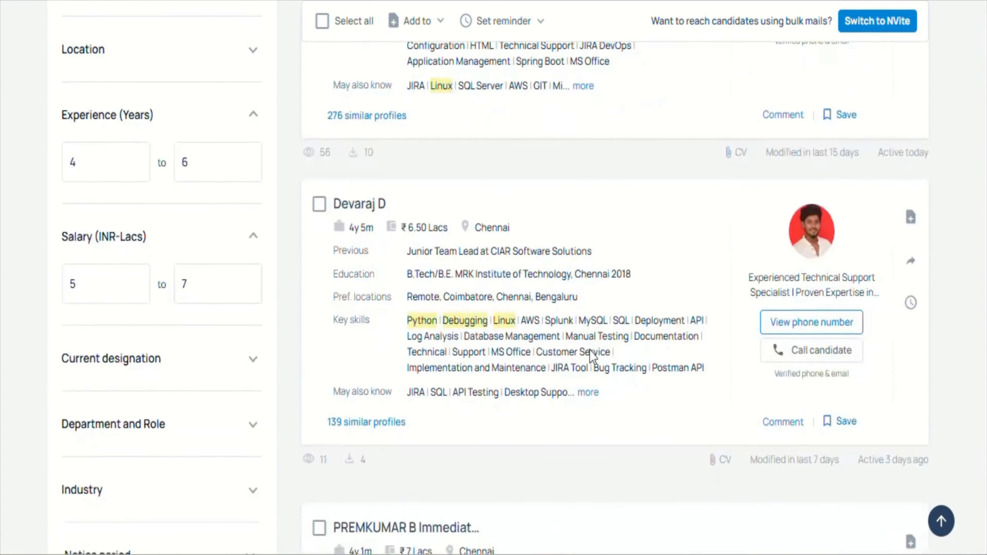
pyautogui.scroll(15, 280, 305)
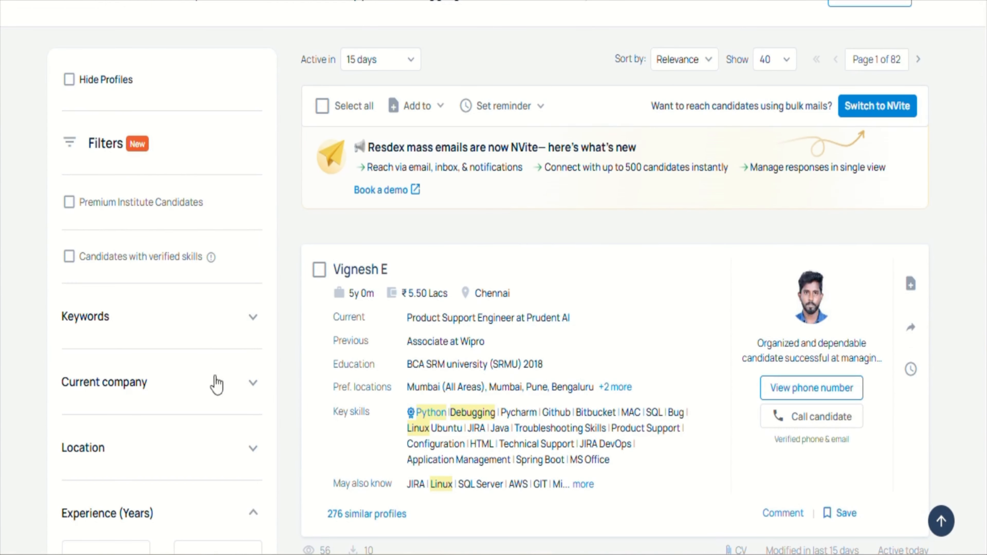
pyautogui.click(250, 319)
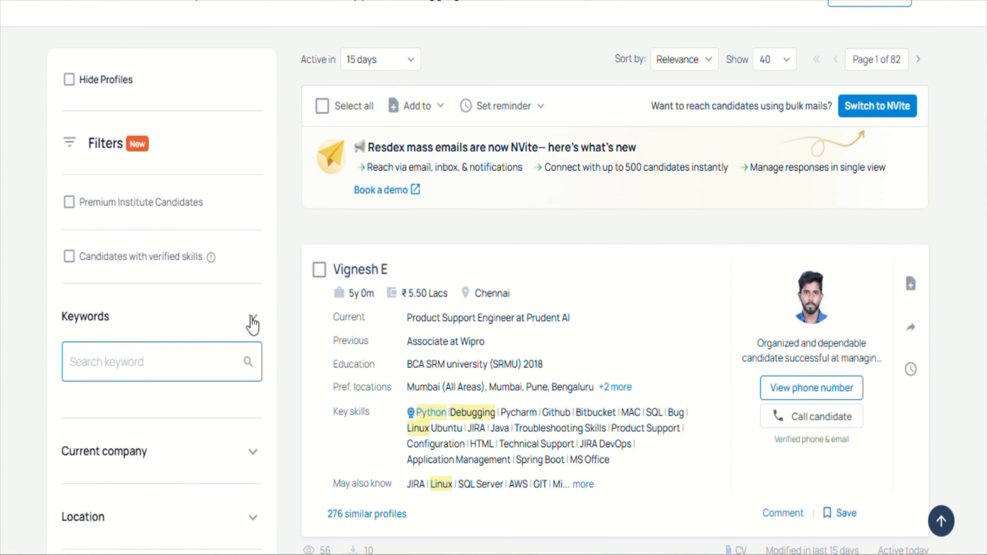
pyautogui.click(174, 361)
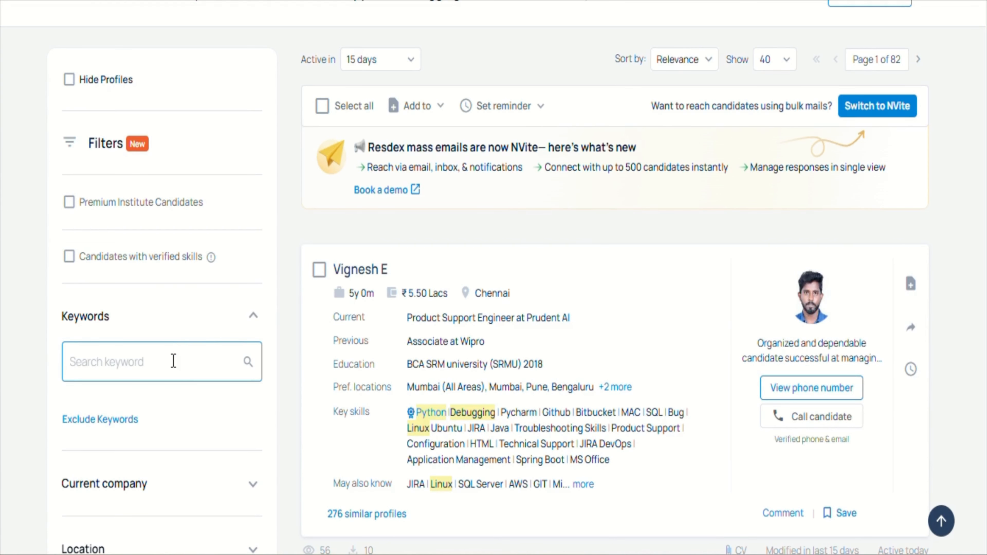
pyautogui.write('p')
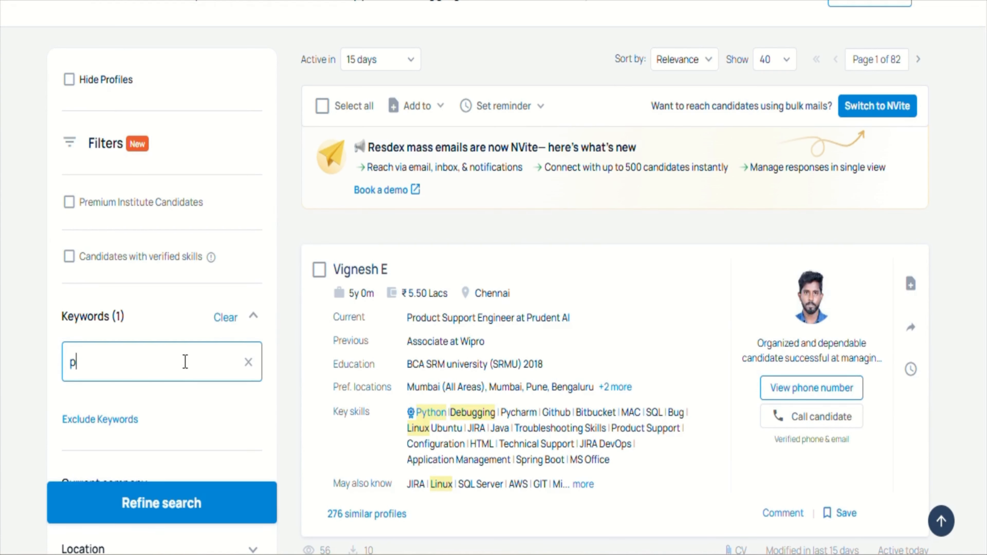
pyautogui.write('rodyu')
pyautogui.press('BackSpace')
pyautogui.press('BackSpace')
pyautogui.write('uct')
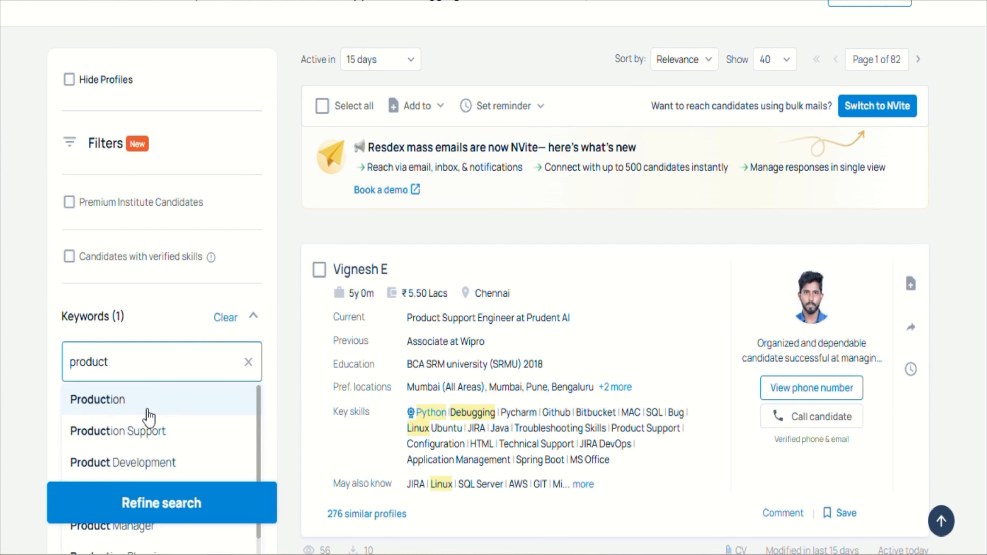
pyautogui.click(147, 402)
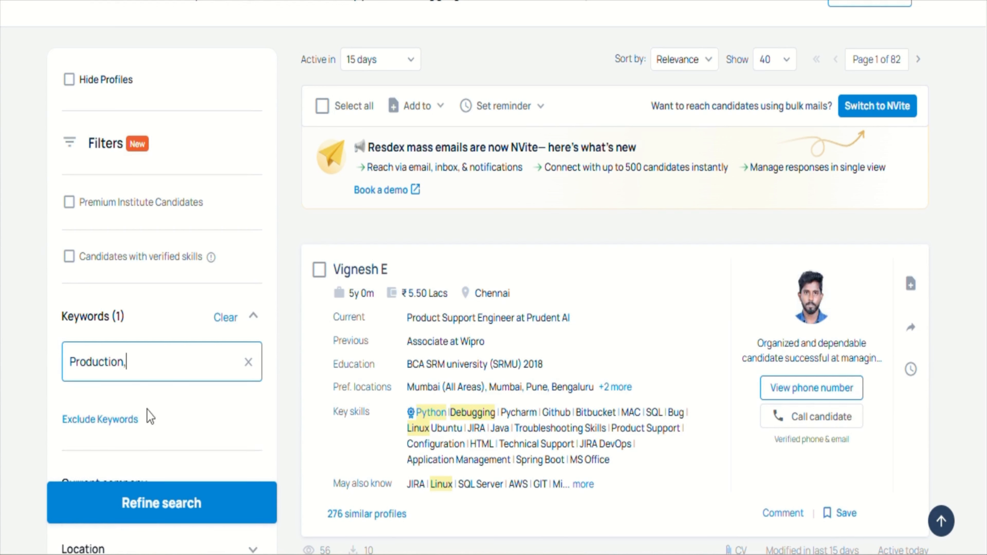
# Step: Add the location filter Chennai, refine the search and look over the resulting profiles
pyautogui.scroll(-5, 227, 311)
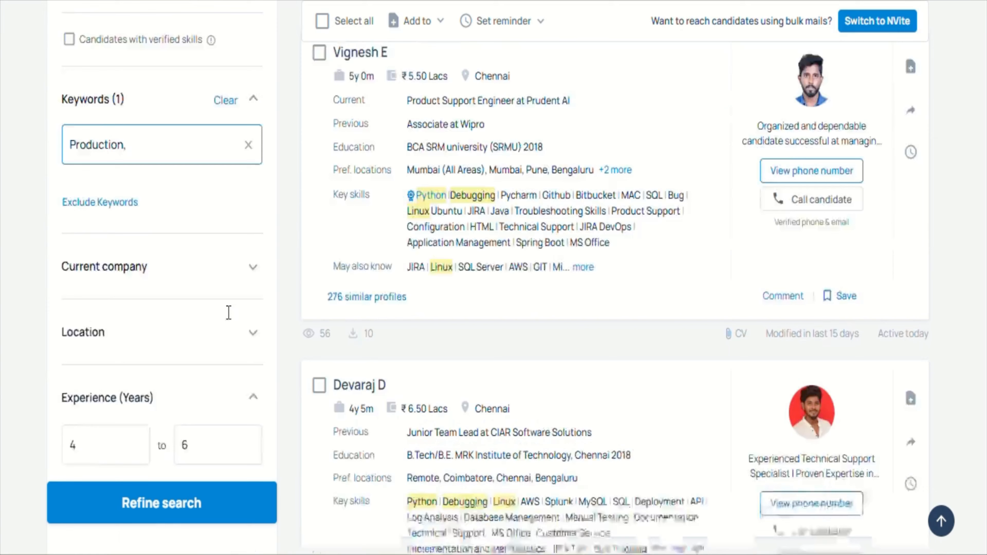
pyautogui.click(253, 292)
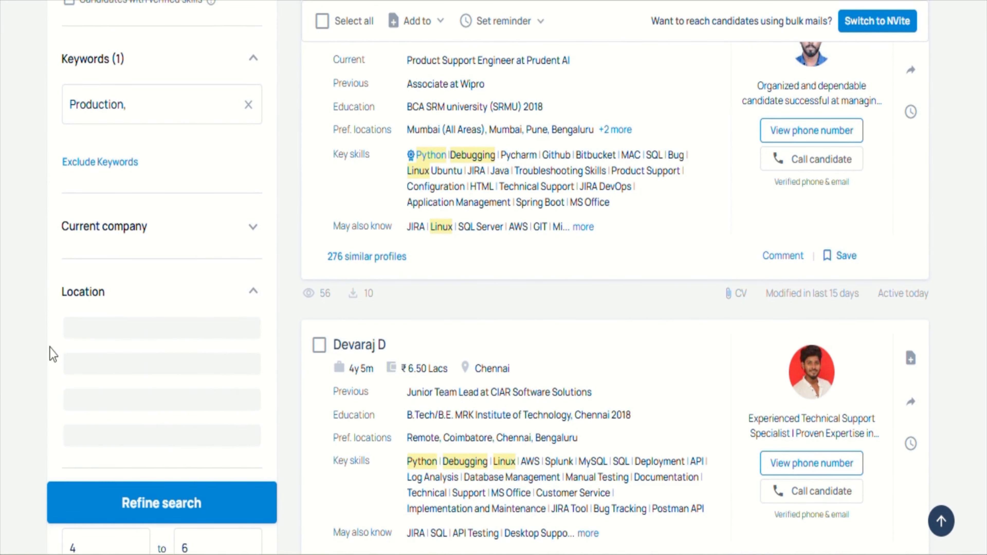
pyautogui.click(71, 327)
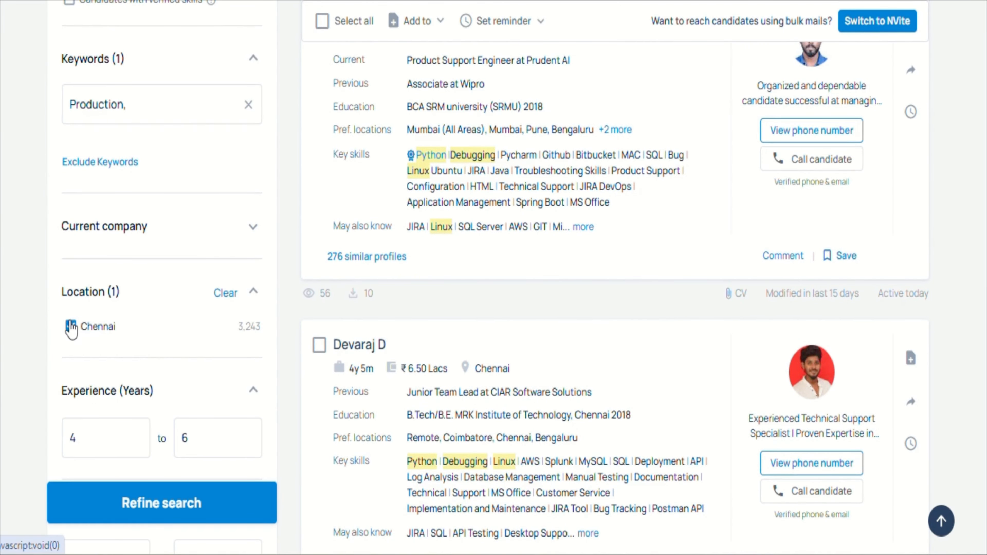
pyautogui.click(161, 508)
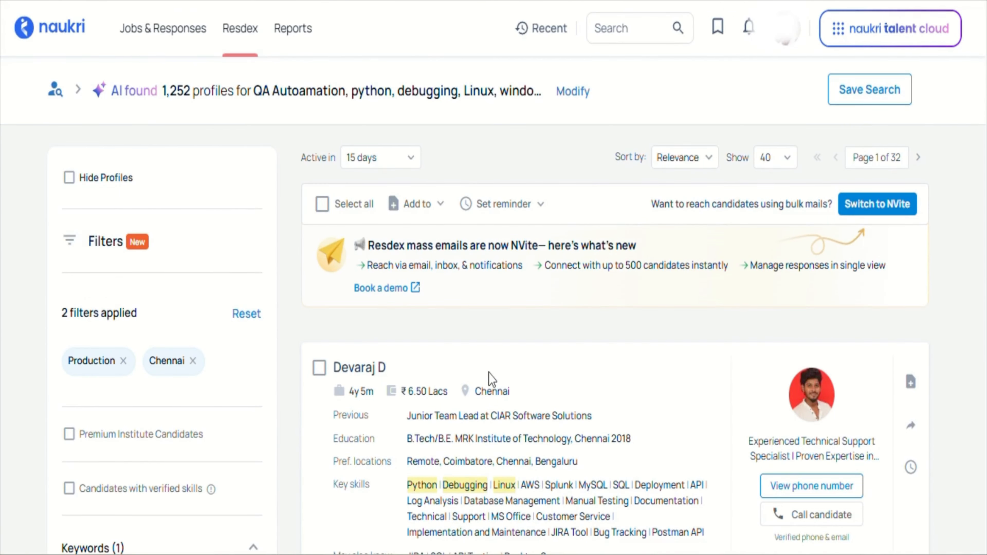
pyautogui.scroll(-20, 491, 379)
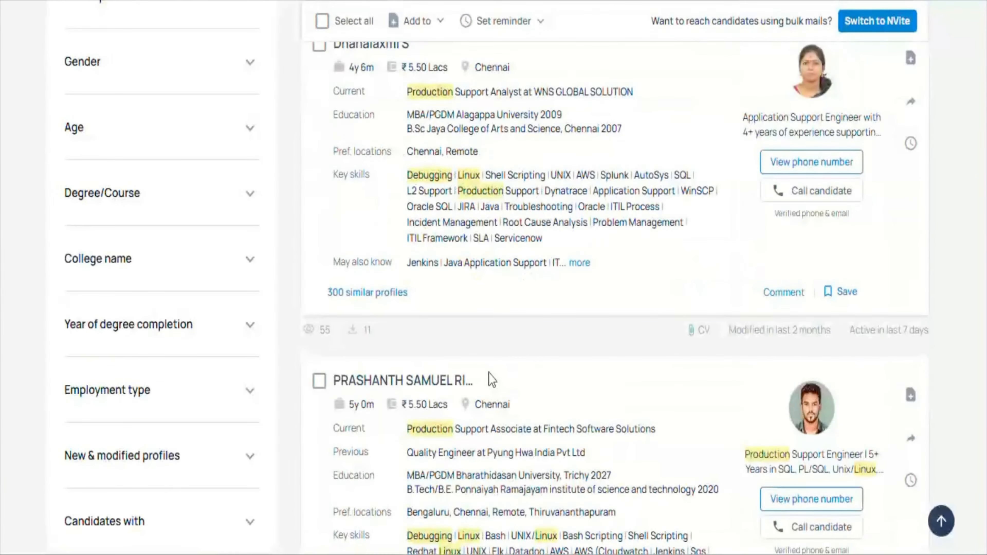
pyautogui.scroll(20, 490, 375)
# Step: Open a new Resdex candidate search and turn on Boolean mode for the keywords
pyautogui.moveTo(234, 42)
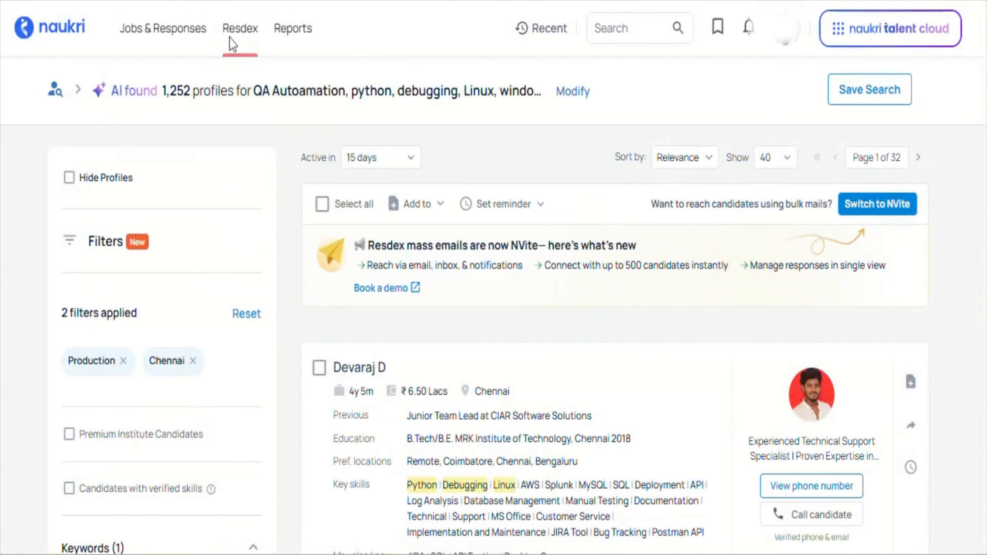
pyautogui.click(248, 89)
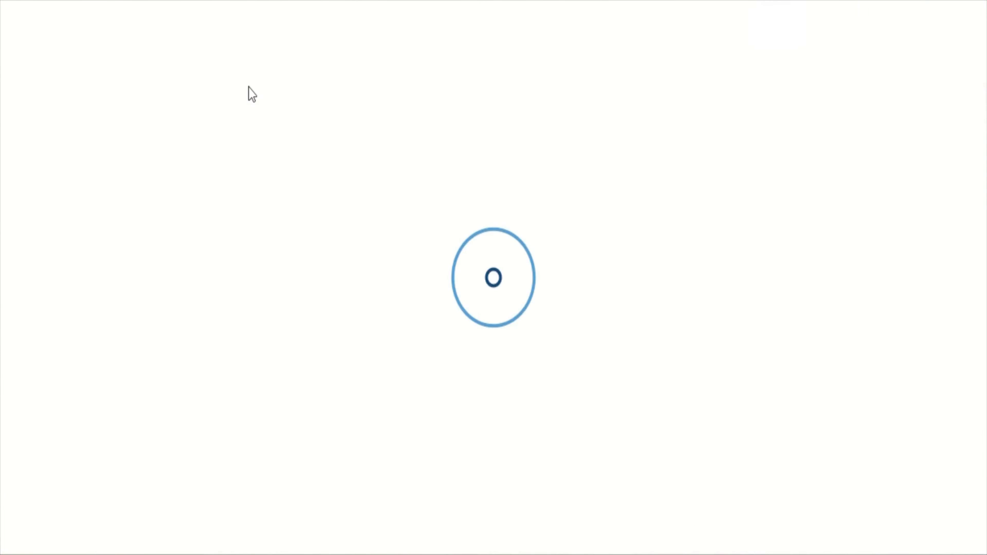
pyautogui.click(470, 317)
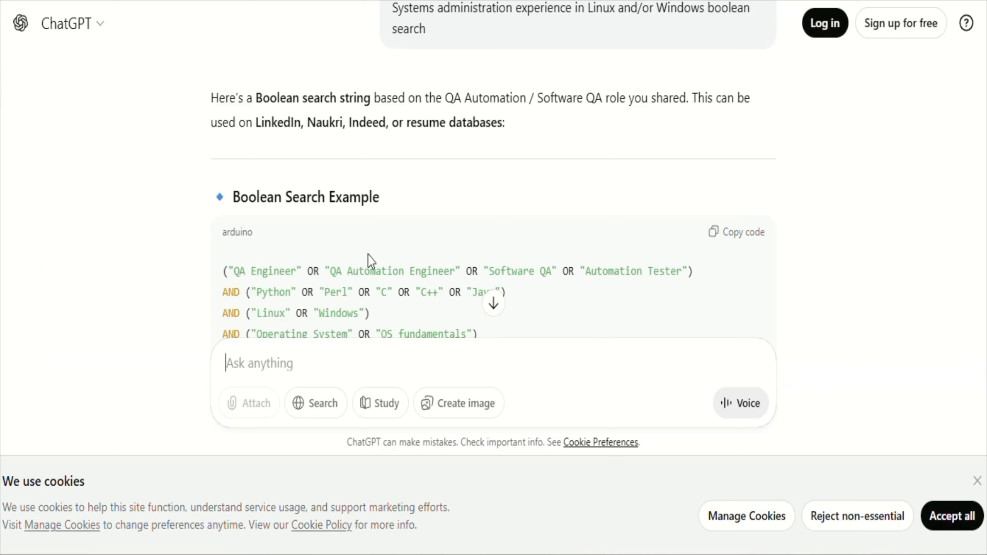
# Step: Copy the QA automation Boolean search string from ChatGPT and paste it into the Resdex keywords
pyautogui.click(714, 240)
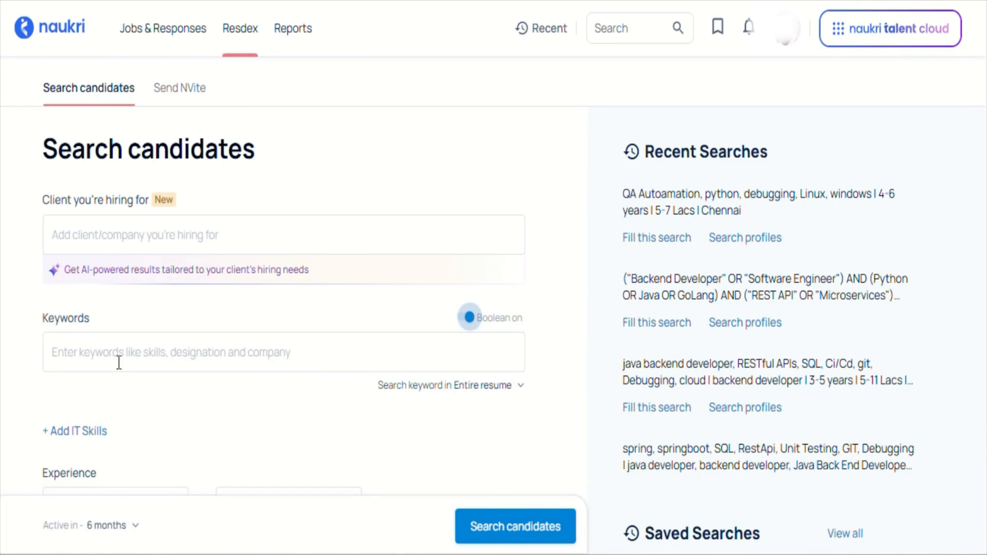
pyautogui.click(119, 358)
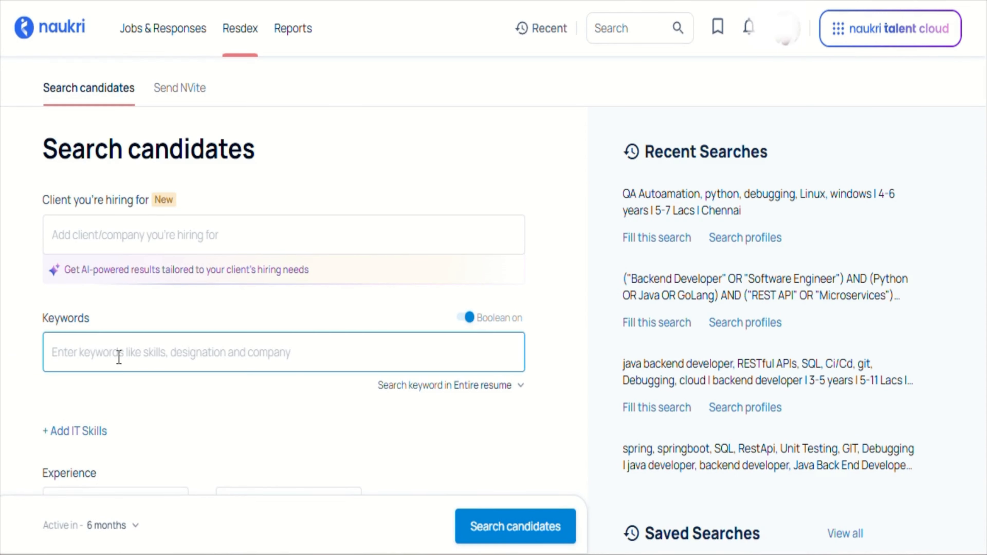
pyautogui.hotkey('ctrl', 'v')
# Step: Set the experience range of the Boolean search to 3 to 5 years
pyautogui.scroll(-9, 117, 389)
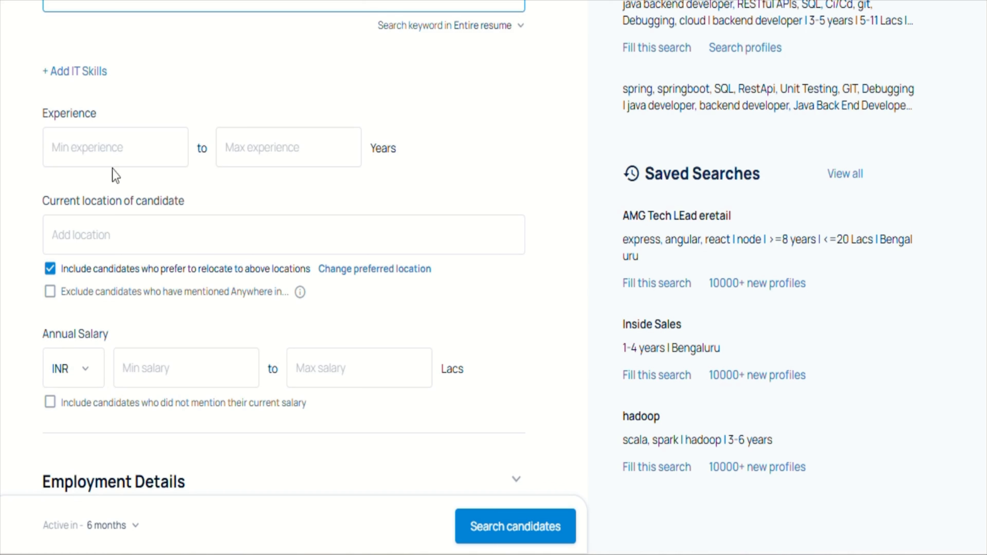
pyautogui.click(83, 152)
pyautogui.write('3')
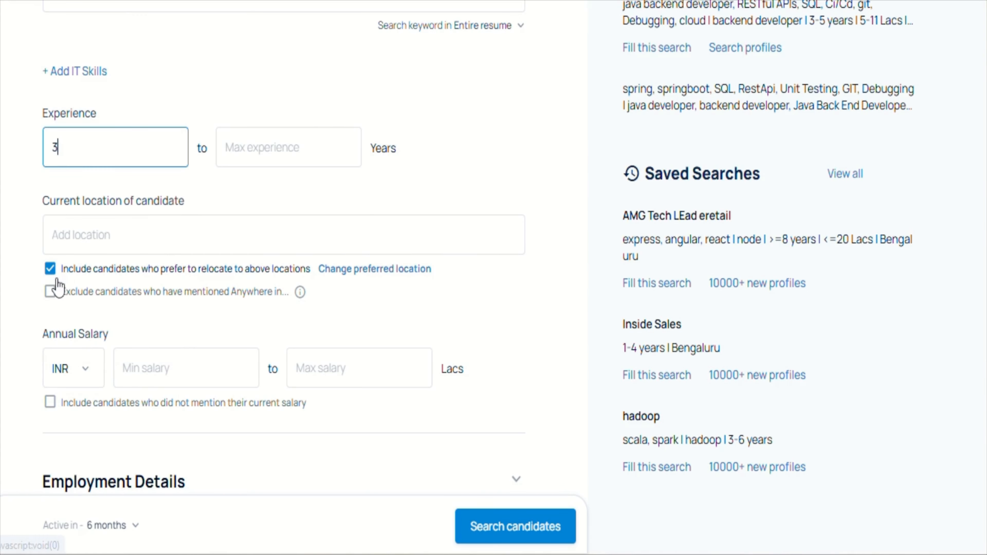
pyautogui.click(281, 153)
pyautogui.write('5')
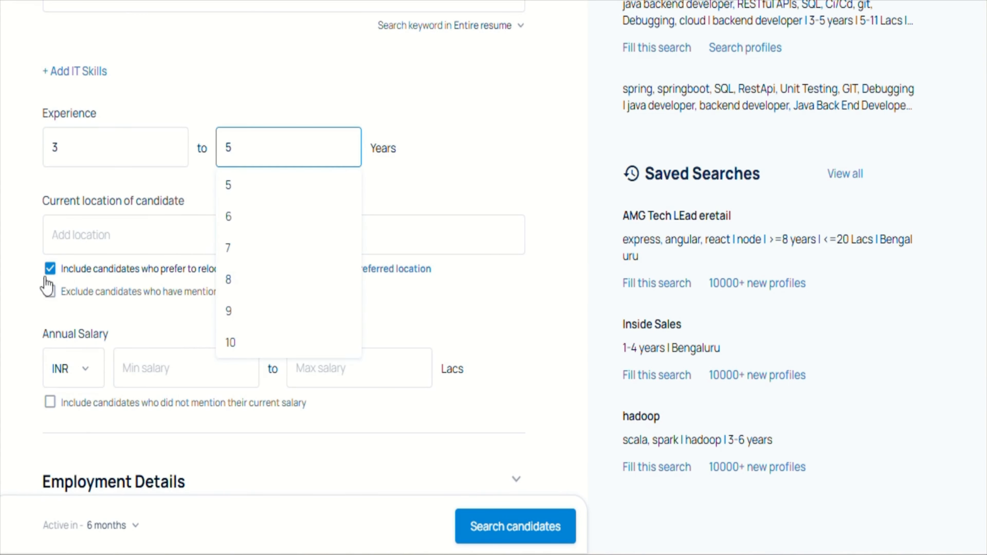
# Step: Exclude candidates who only prefer to relocate and set the current location to Chennai for the Boolean search
pyautogui.click(50, 269)
pyautogui.click(69, 235)
pyautogui.write('che')
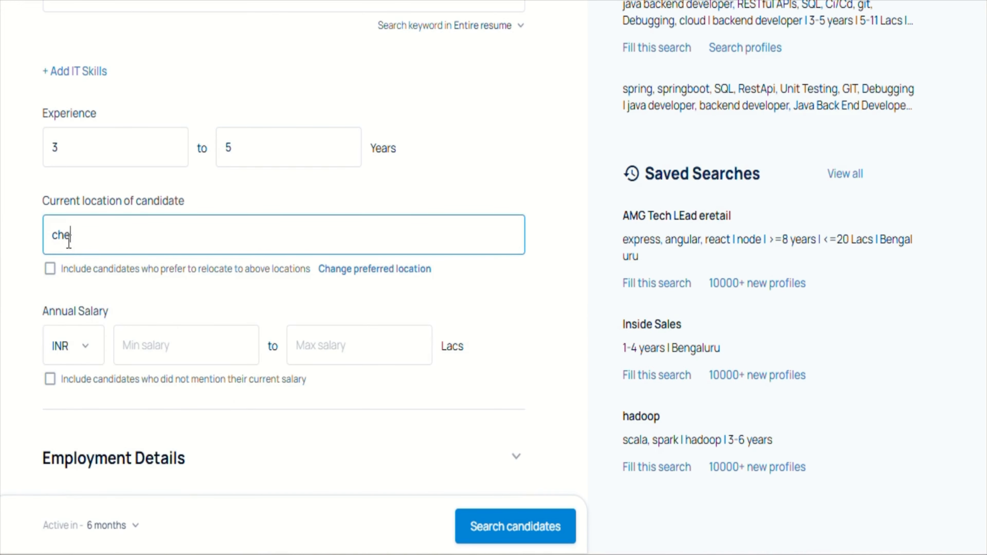
pyautogui.write('nnai')
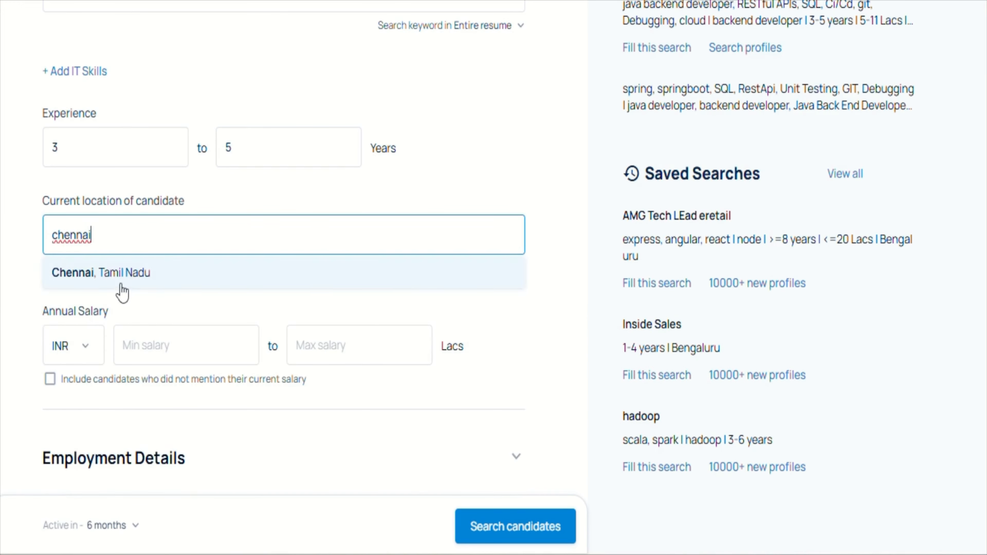
pyautogui.click(125, 286)
pyautogui.click(14, 252)
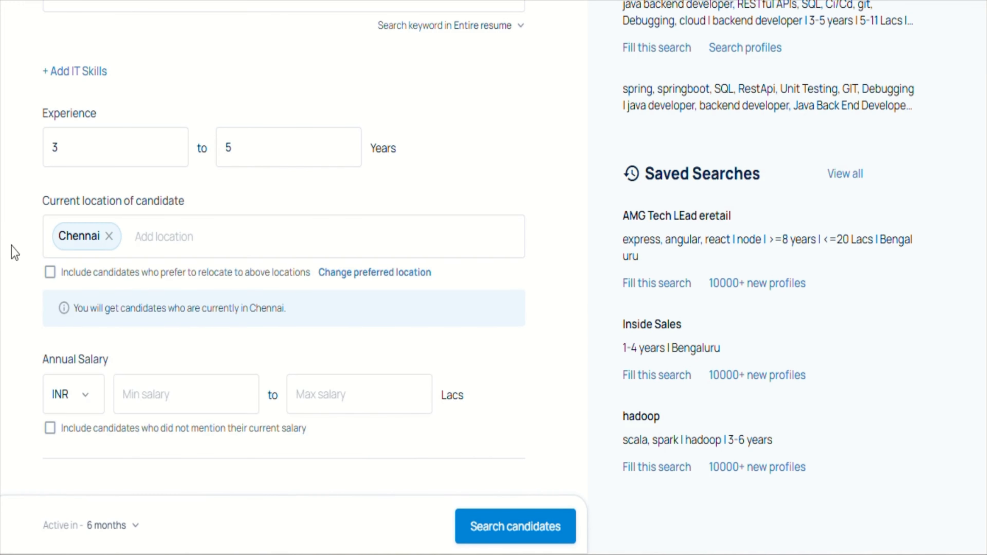
# Step: Set the annual salary range of the Boolean search to 5 to 7 lacs
pyautogui.click(336, 389)
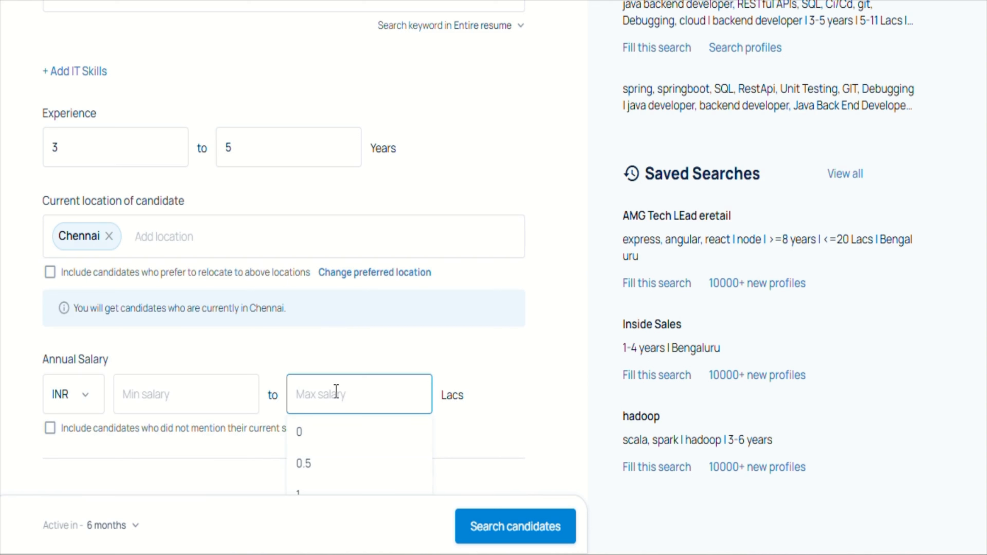
pyautogui.write('9')
pyautogui.click(245, 398)
pyautogui.click(319, 391)
pyautogui.press('BackSpace')
pyautogui.write('7')
pyautogui.click(178, 407)
pyautogui.write('5')
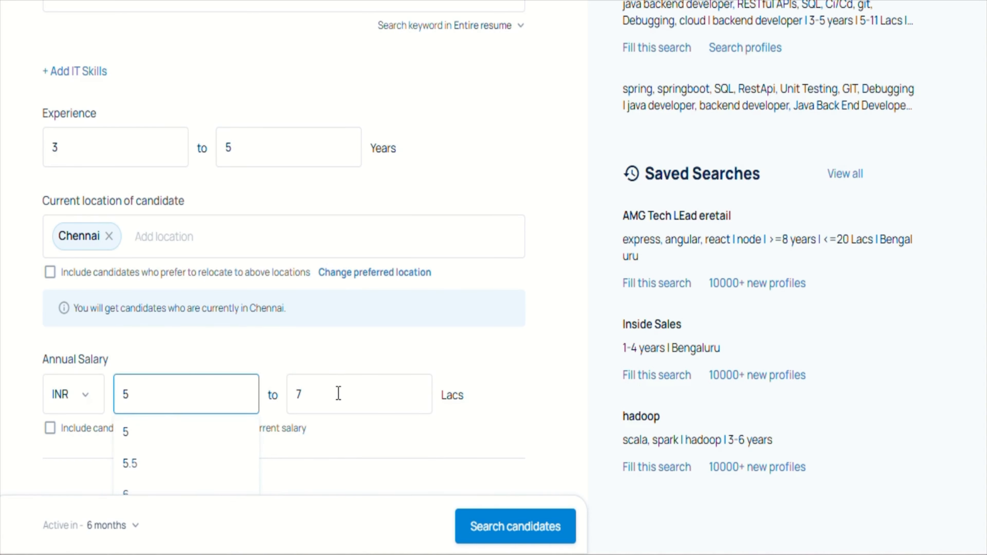
# Step: In the employment details, choose the notice periods 0 - 15 days and Currently serving notice period
pyautogui.scroll(-3, 339, 394)
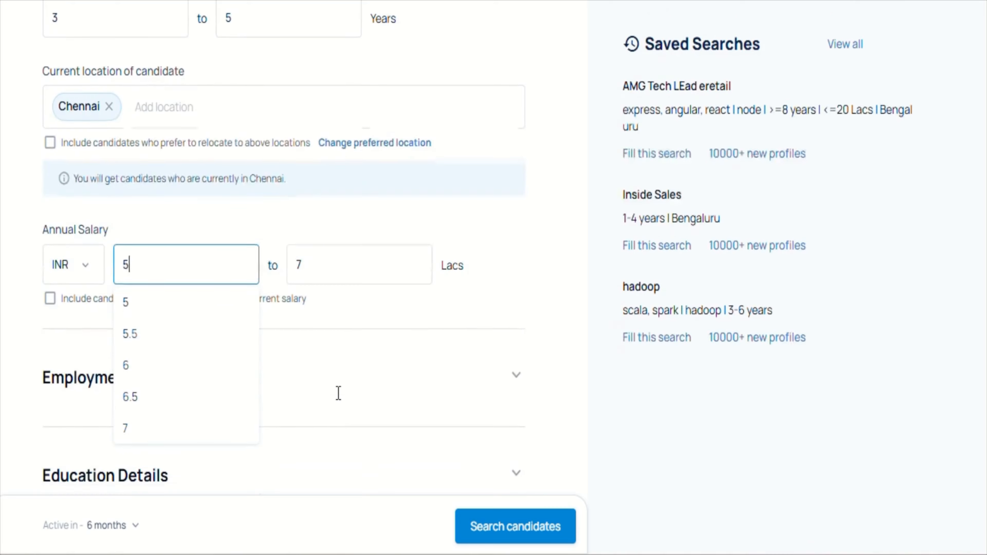
pyautogui.click(85, 373)
pyautogui.scroll(-10, 232, 379)
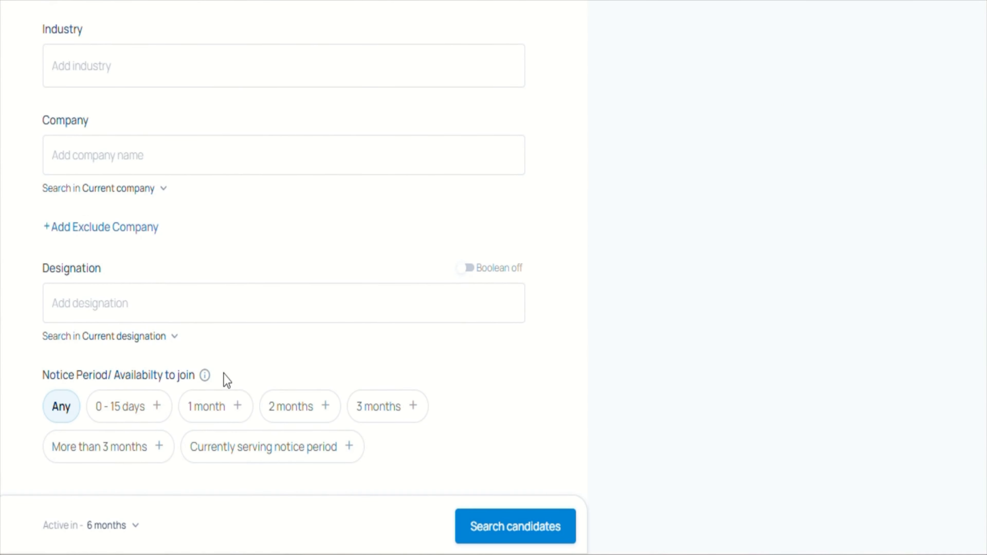
pyautogui.click(153, 412)
pyautogui.click(228, 451)
# Step: Expand the education details of the search form and review the qualification options
pyautogui.scroll(-4, 220, 458)
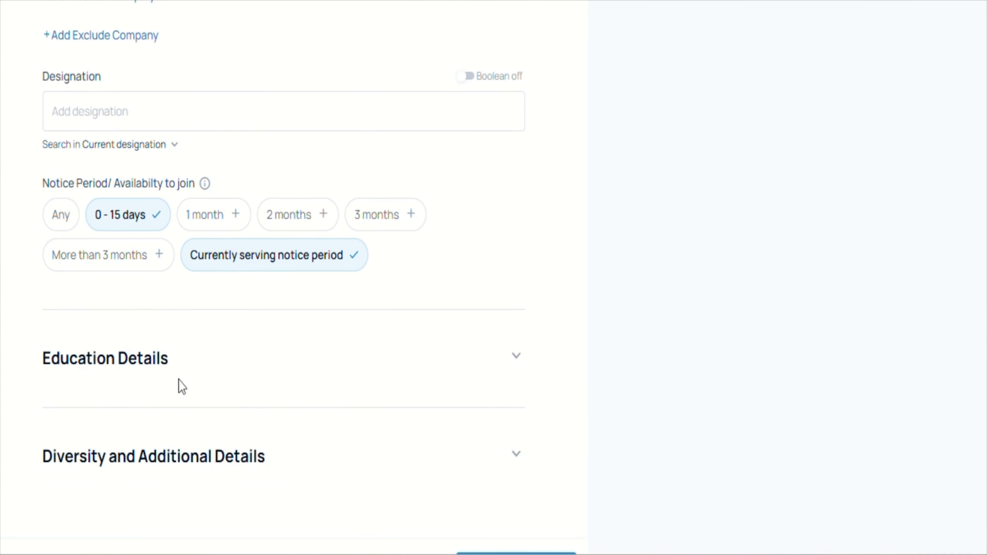
pyautogui.click(183, 368)
pyautogui.scroll(-7, 161, 366)
pyautogui.click(83, 136)
pyautogui.scroll(-2, 195, 261)
pyautogui.scroll(-3, 196, 262)
pyautogui.scroll(-4, 154, 423)
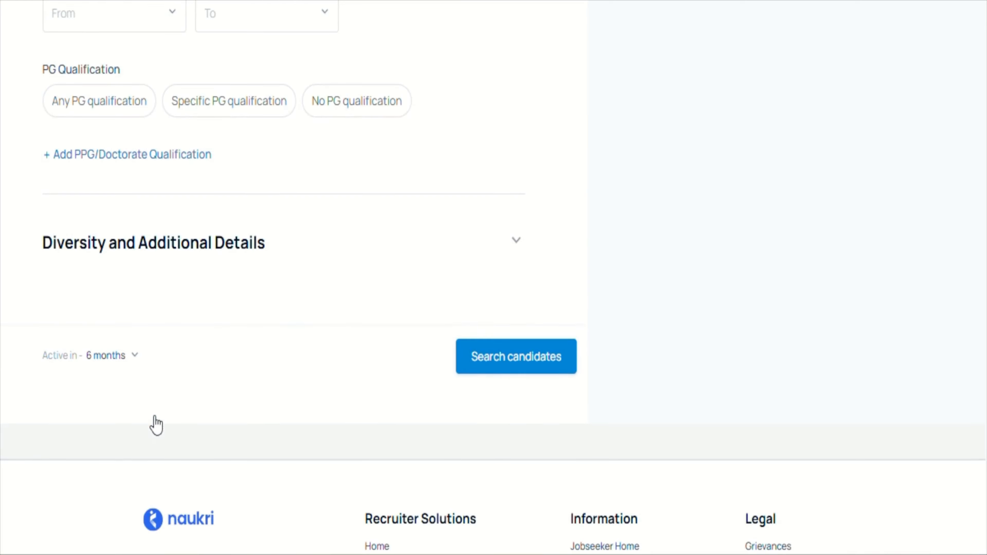
# Step: Limit the search to candidates active in the last 15 days and run it
pyautogui.click(135, 357)
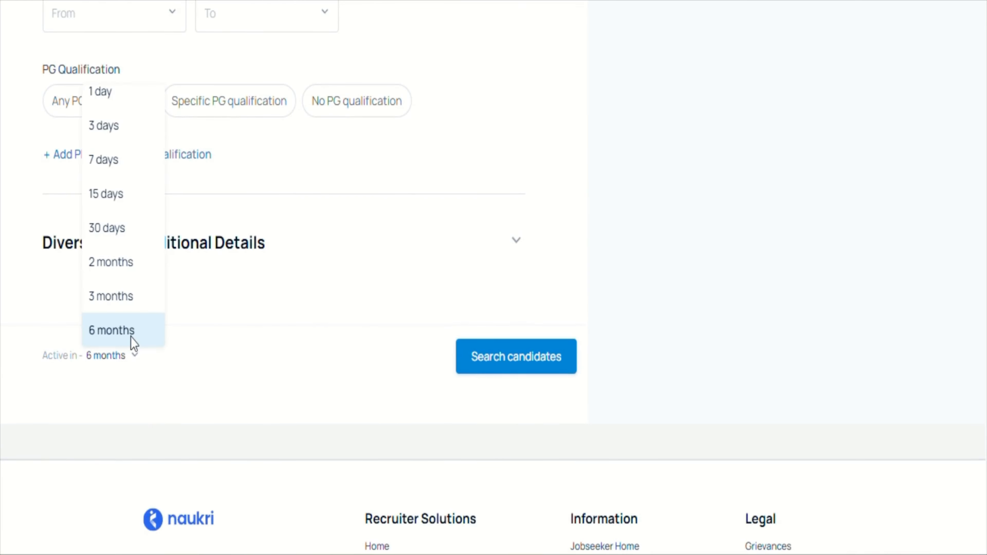
pyautogui.click(111, 190)
pyautogui.click(481, 353)
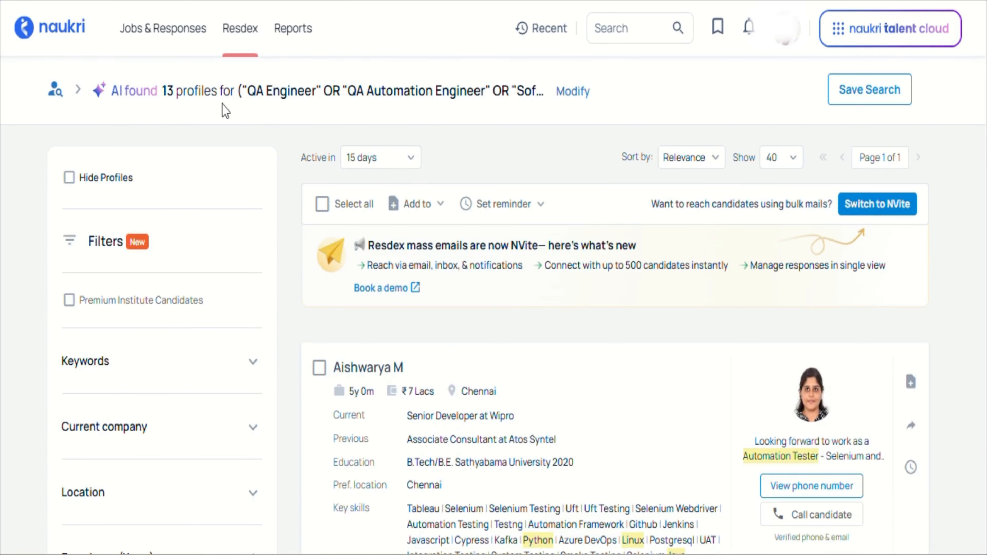
# Step: Look through the Boolean search results, comparing the candidates' experience, salary, location, current roles and key skills
pyautogui.moveTo(207, 100)
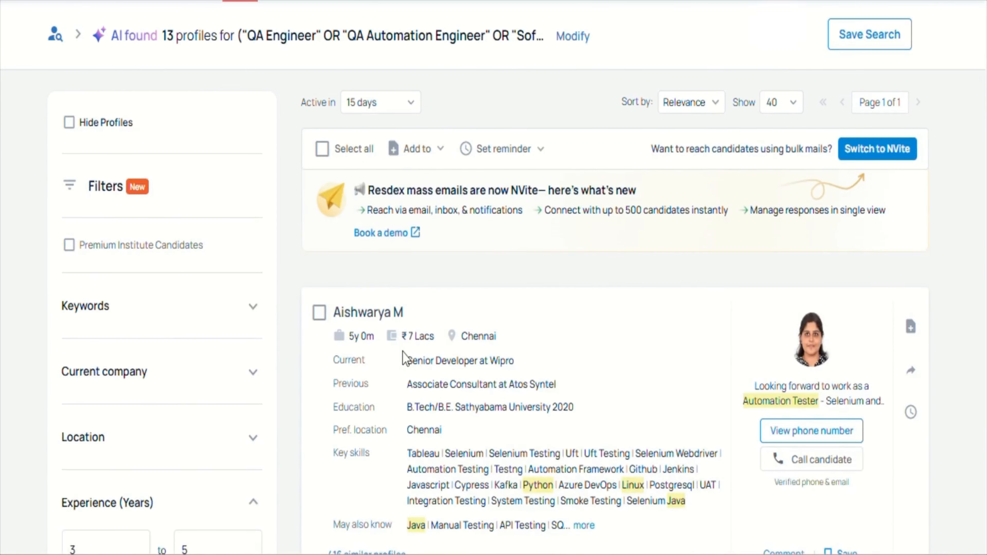
pyautogui.scroll(-8, 404, 349)
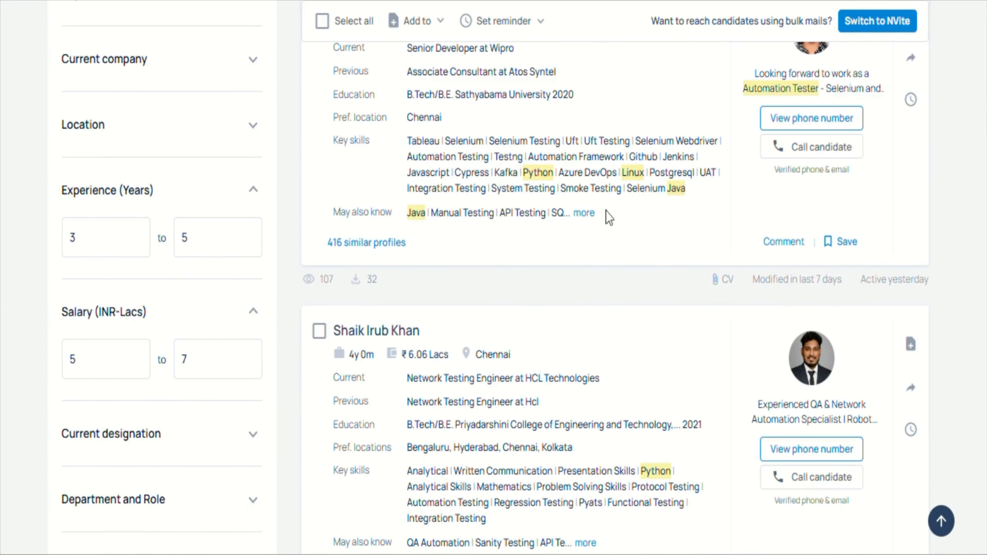
pyautogui.scroll(-13, 674, 205)
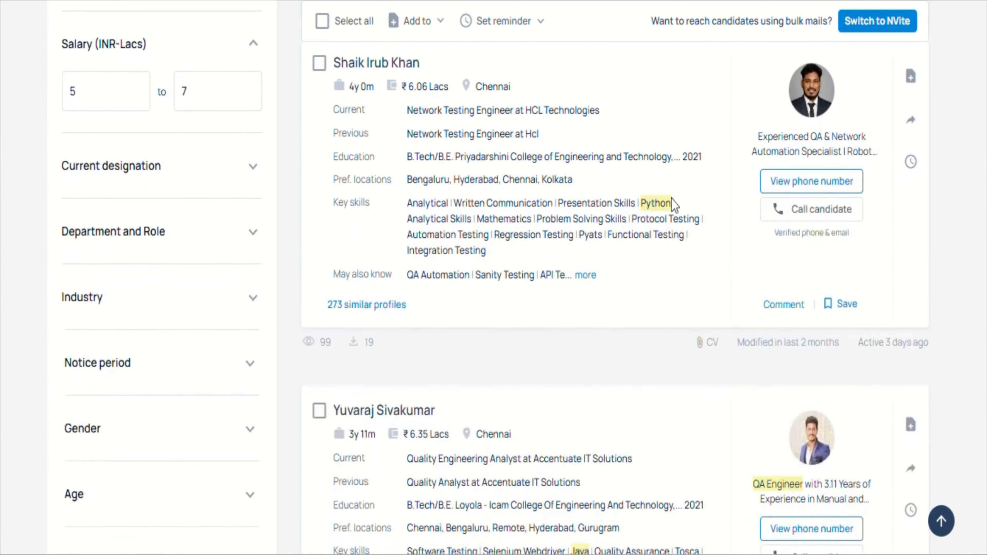
pyautogui.scroll(-8, 674, 319)
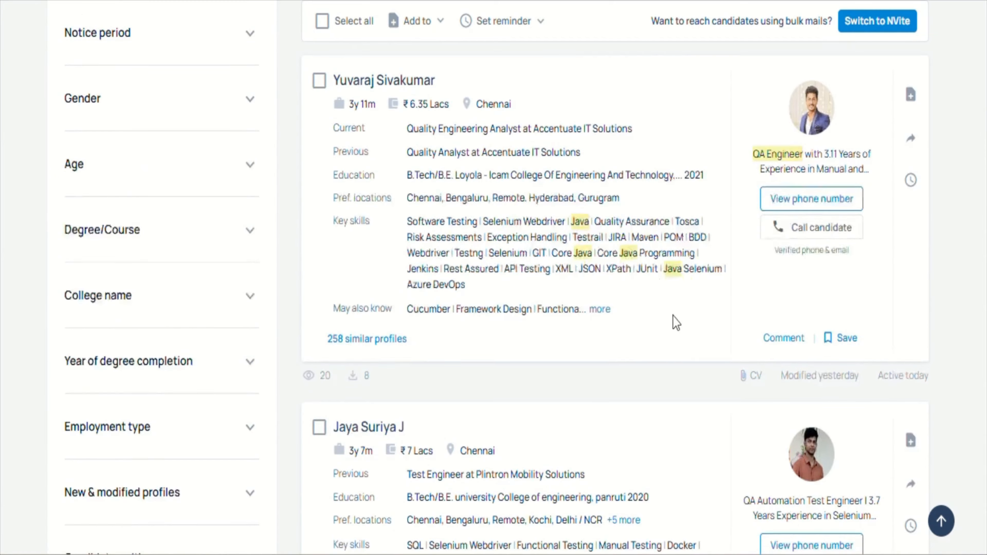
pyautogui.scroll(20, 676, 323)
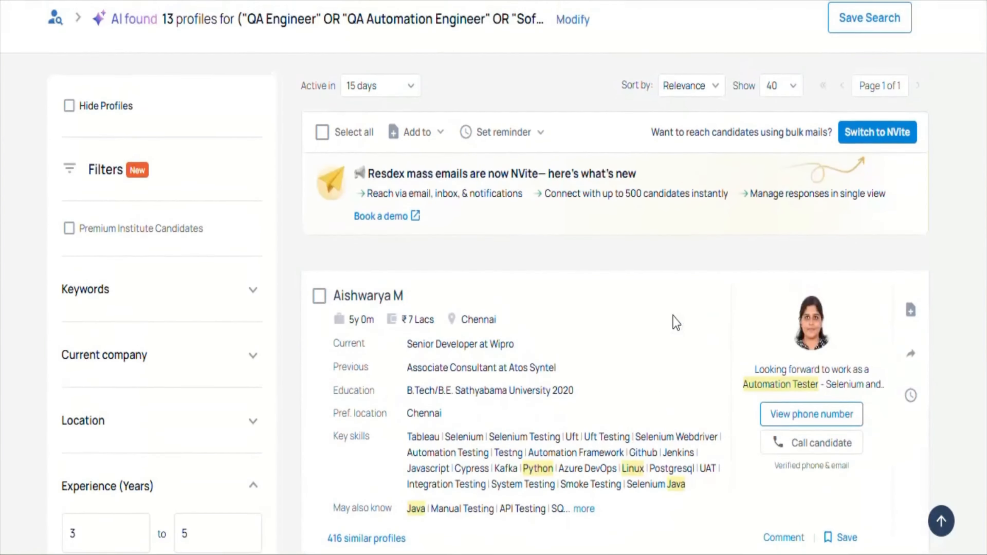
pyautogui.scroll(-12, 676, 323)
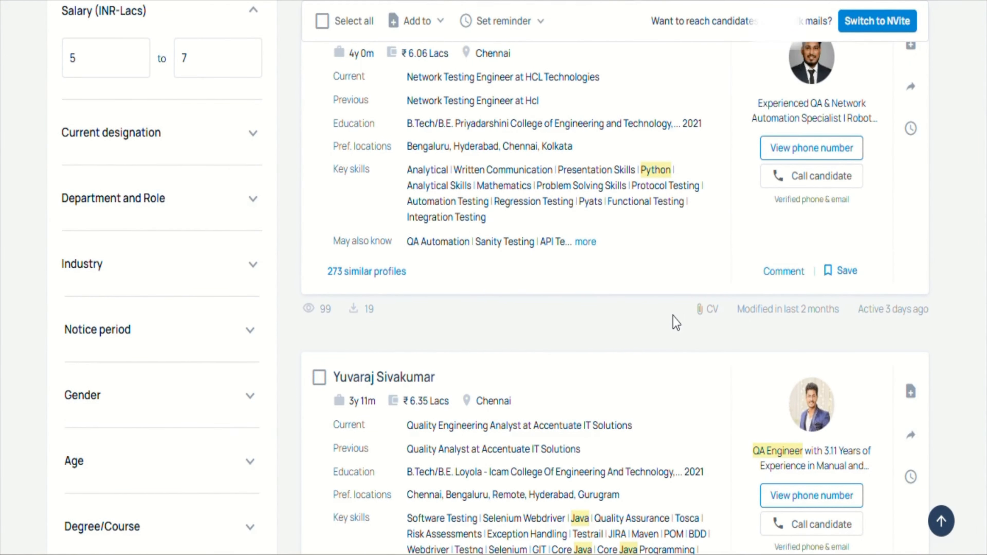
pyautogui.scroll(15, 676, 322)
pyautogui.scroll(-7, 463, 462)
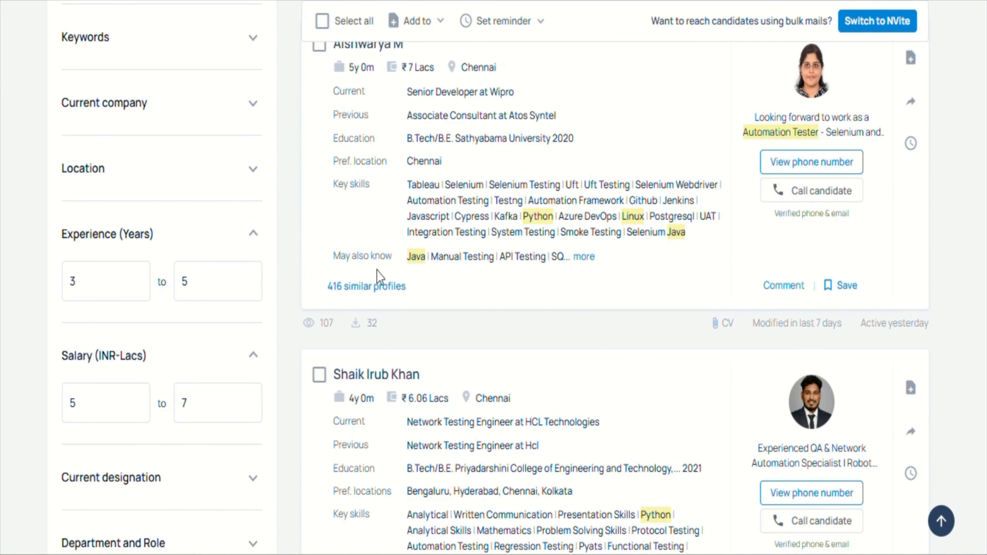
# Step: Open the list of profiles similar to the first candidate in the results
pyautogui.rightClick(365, 290)
pyautogui.click(358, 286)
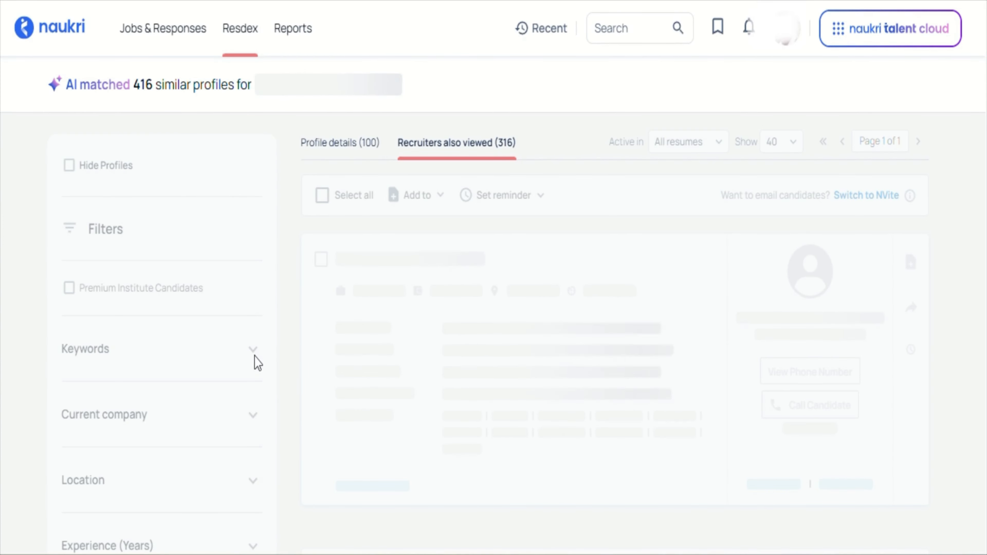
pyautogui.scroll(-10, 414, 392)
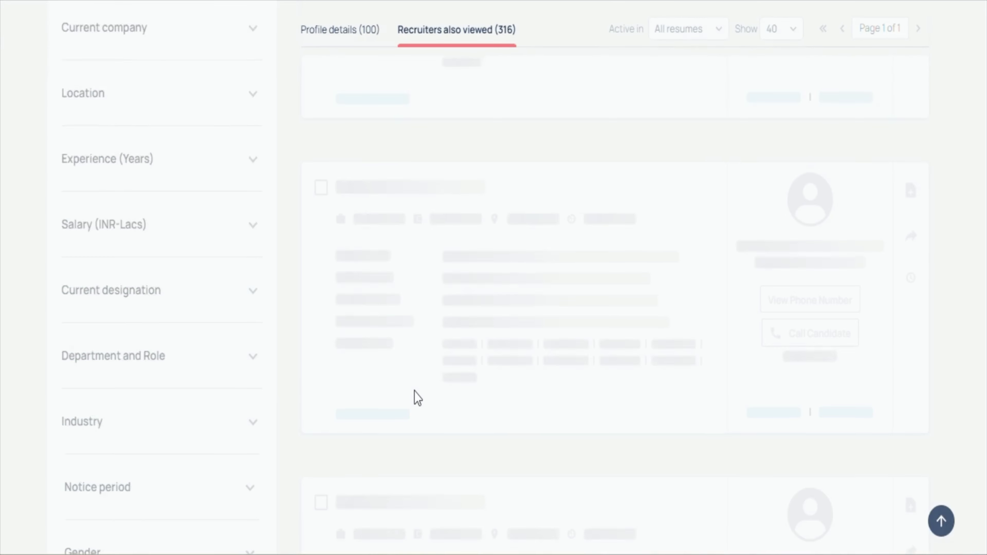
pyautogui.scroll(10, 414, 396)
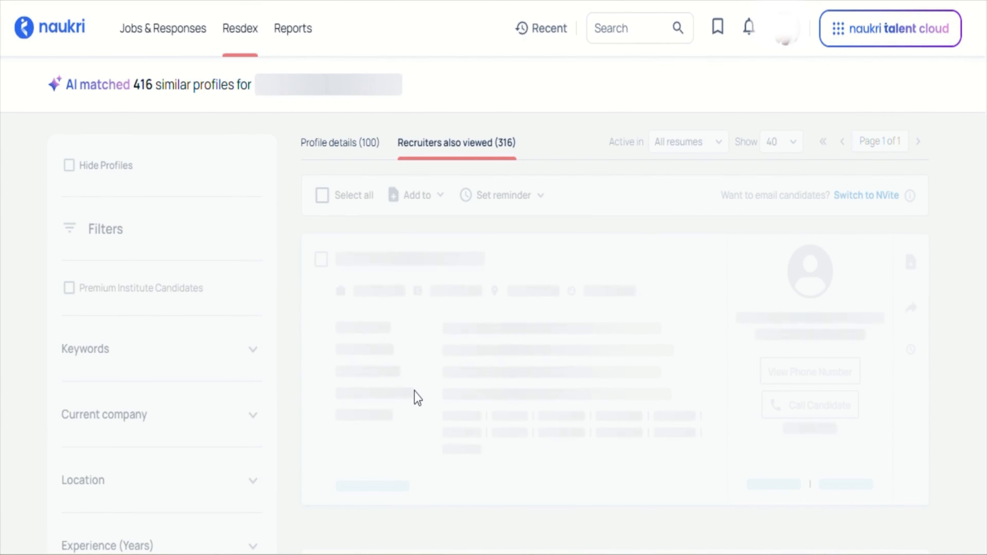
pyautogui.scroll(-2, 415, 398)
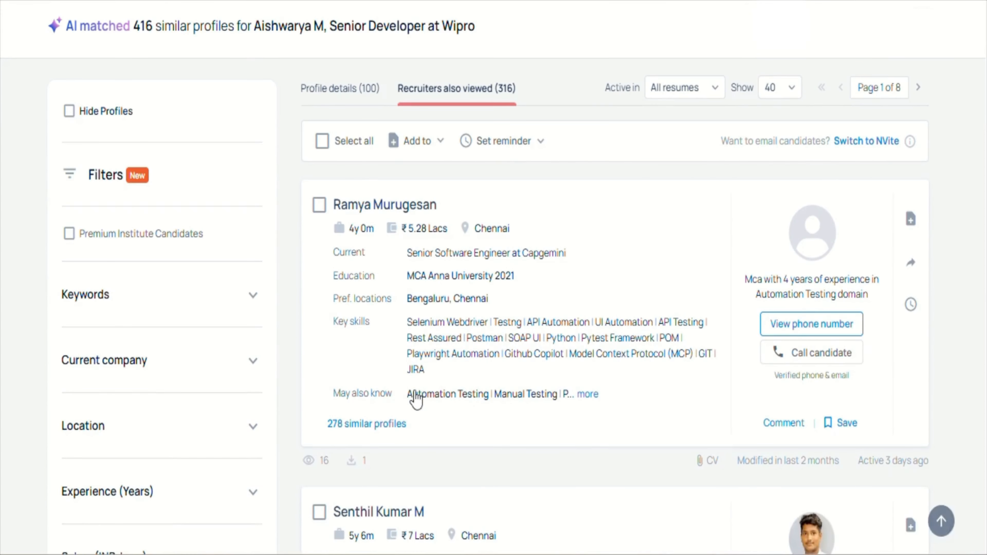
# Step: Expand the current company and location filters of the similar profiles and select Chennai as the location
pyautogui.click(254, 361)
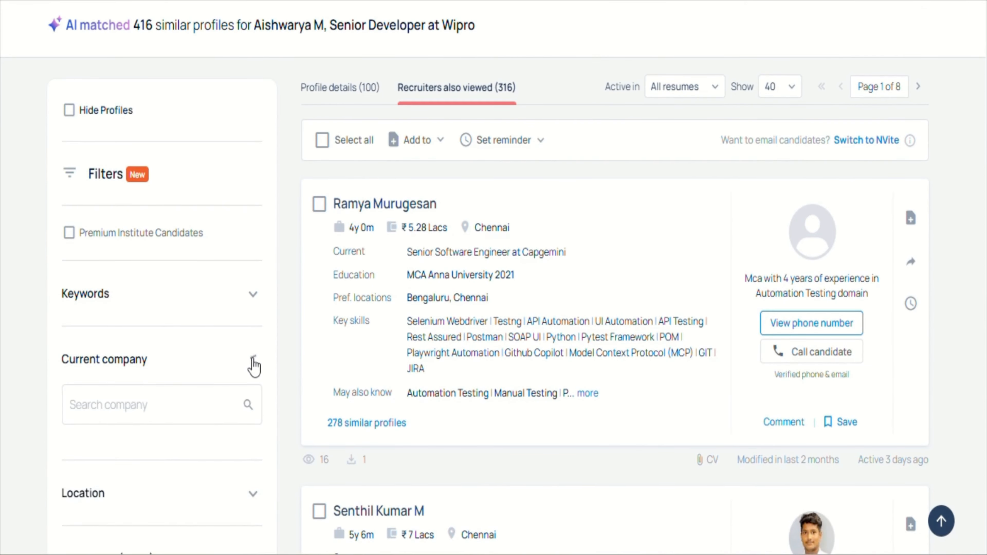
pyautogui.scroll(-4, 245, 375)
pyautogui.click(253, 379)
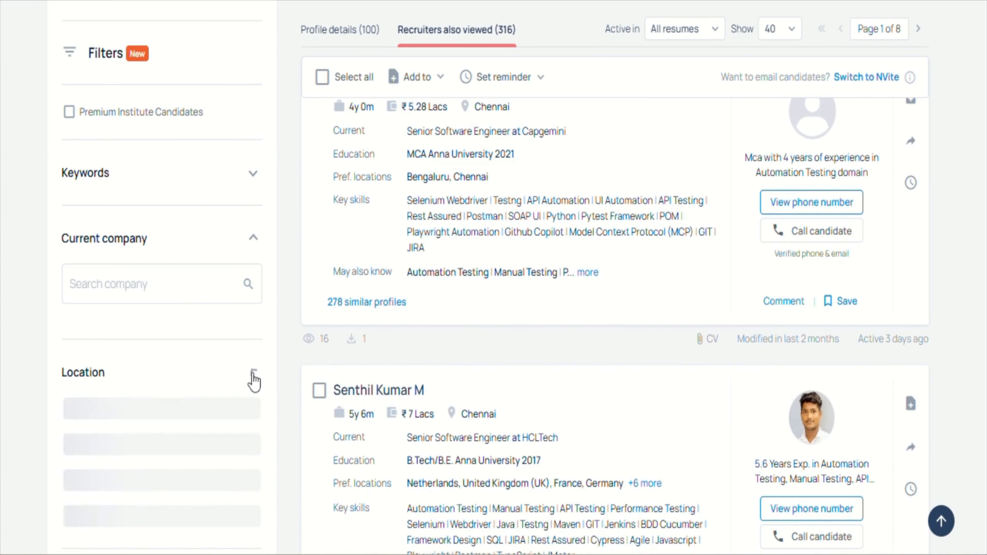
pyautogui.scroll(-1, 150, 416)
pyautogui.scroll(-4, 151, 415)
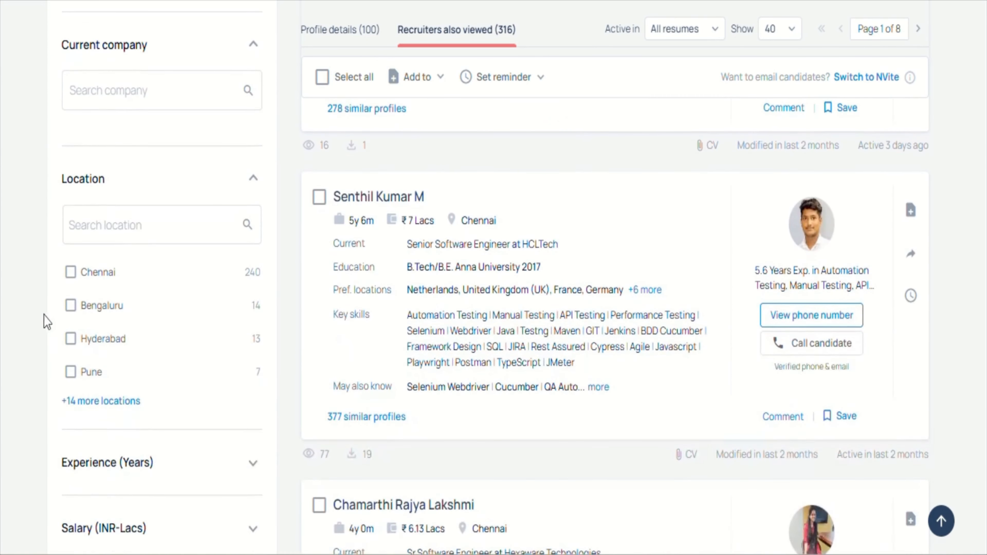
pyautogui.click(70, 272)
pyautogui.scroll(-4, 225, 395)
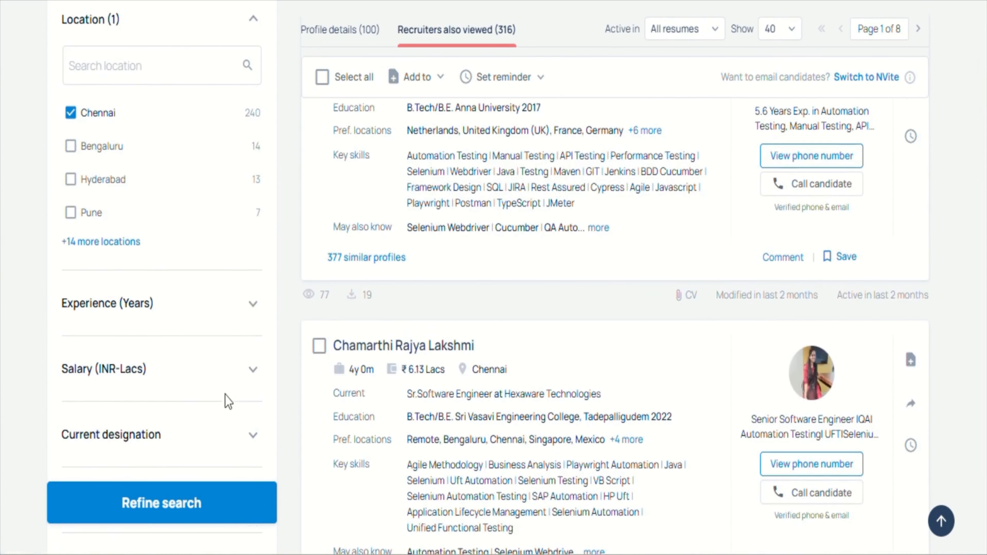
# Step: Set the experience filter to 3 to 5 years and refine the similar profiles search
pyautogui.click(252, 307)
pyautogui.click(93, 444)
pyautogui.write('3')
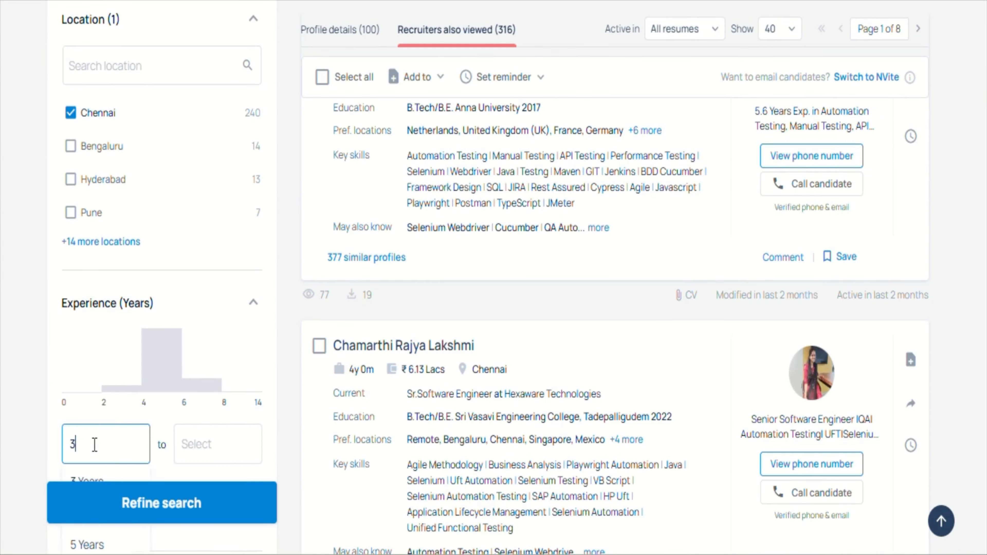
pyautogui.click(225, 449)
pyautogui.write('5')
pyautogui.click(196, 500)
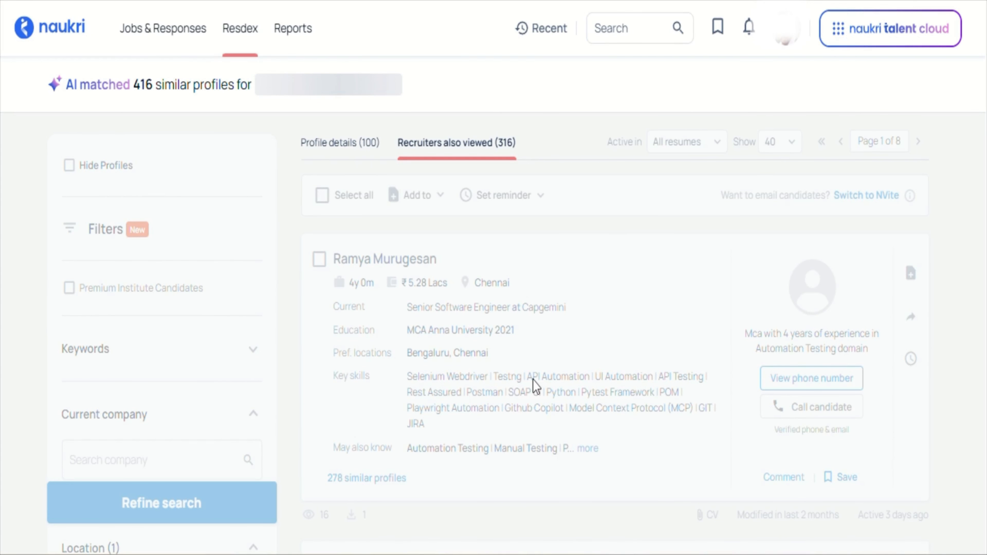
# Step: Limit the refined similar profiles to those active in the last 15 days and look through the list
pyautogui.scroll(-20, 533, 380)
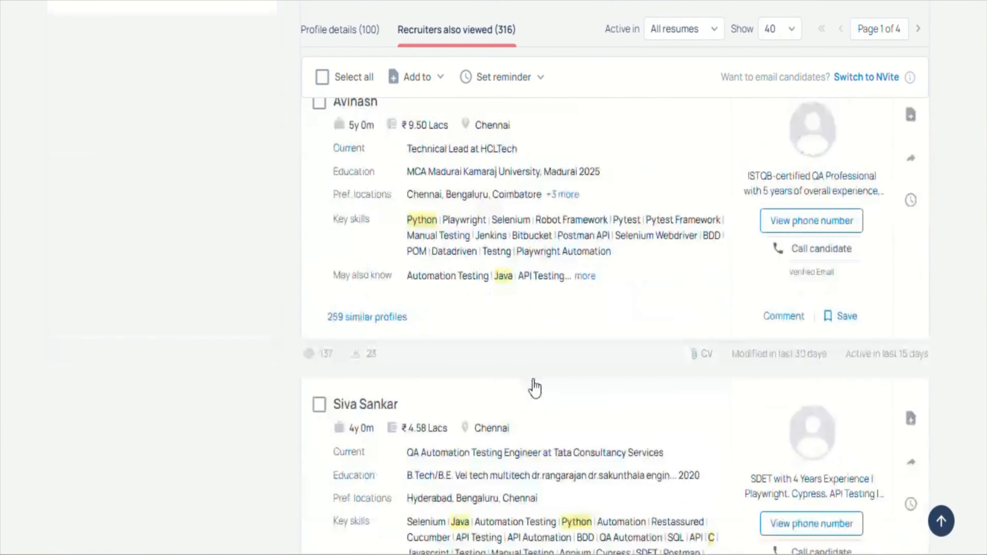
pyautogui.scroll(-10, 587, 324)
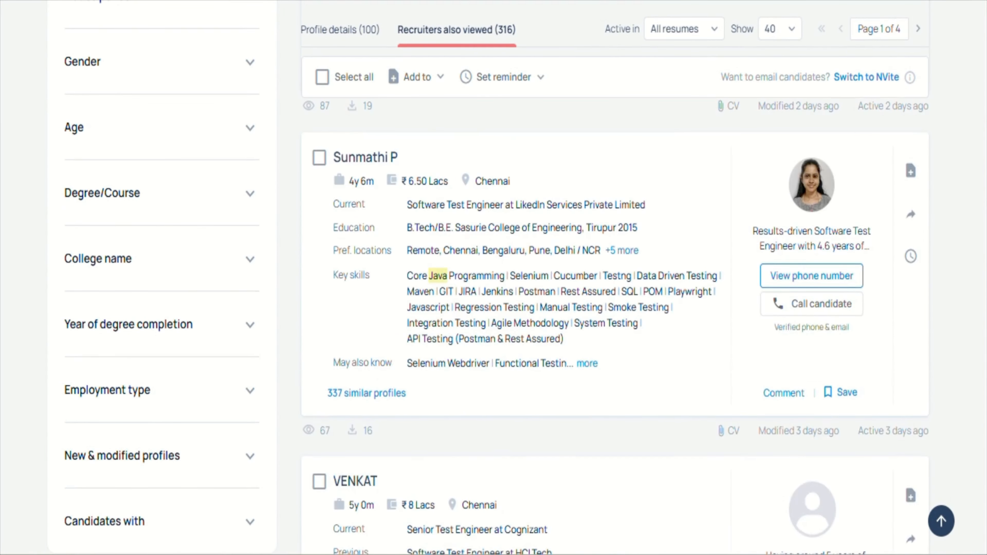
pyautogui.click(702, 35)
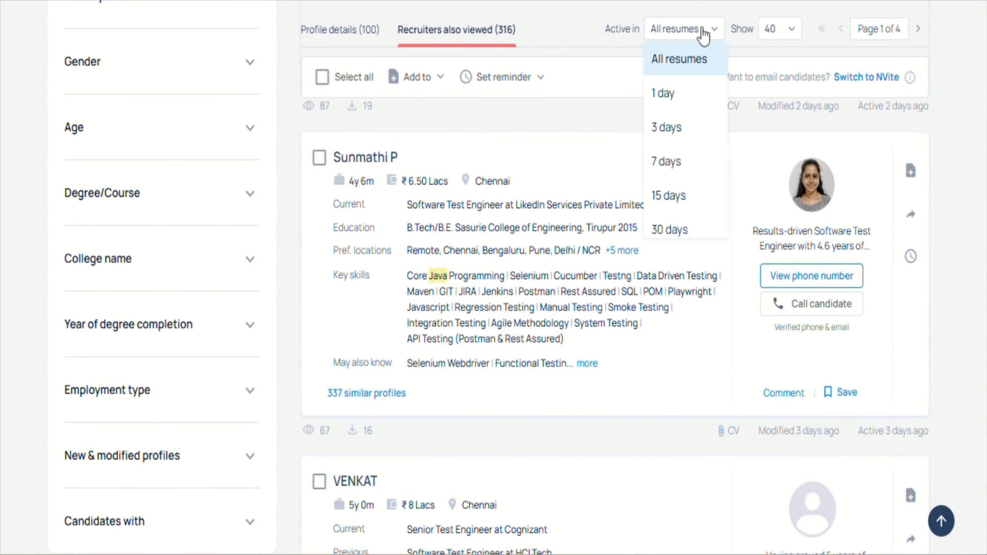
pyautogui.click(671, 196)
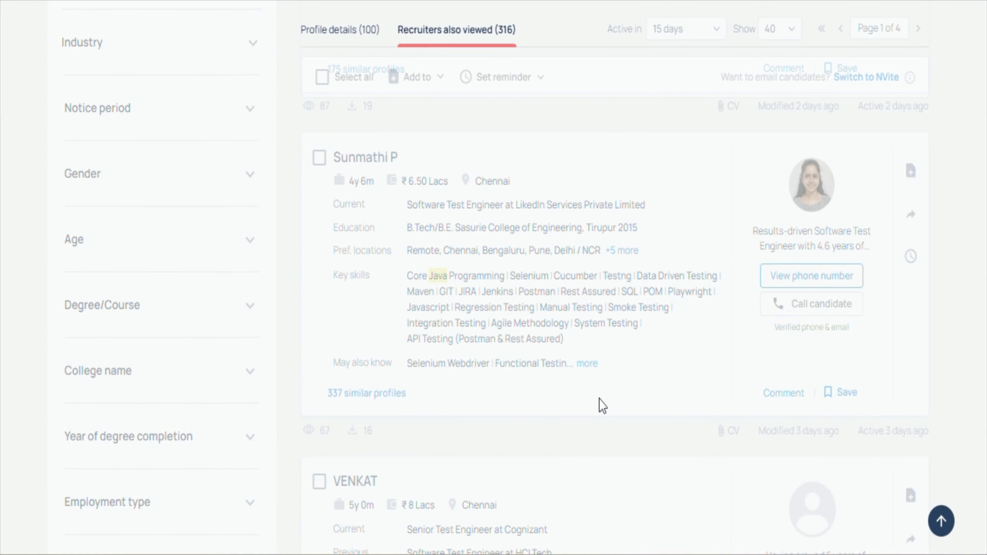
pyautogui.scroll(-12, 602, 406)
pyautogui.scroll(15, 600, 400)
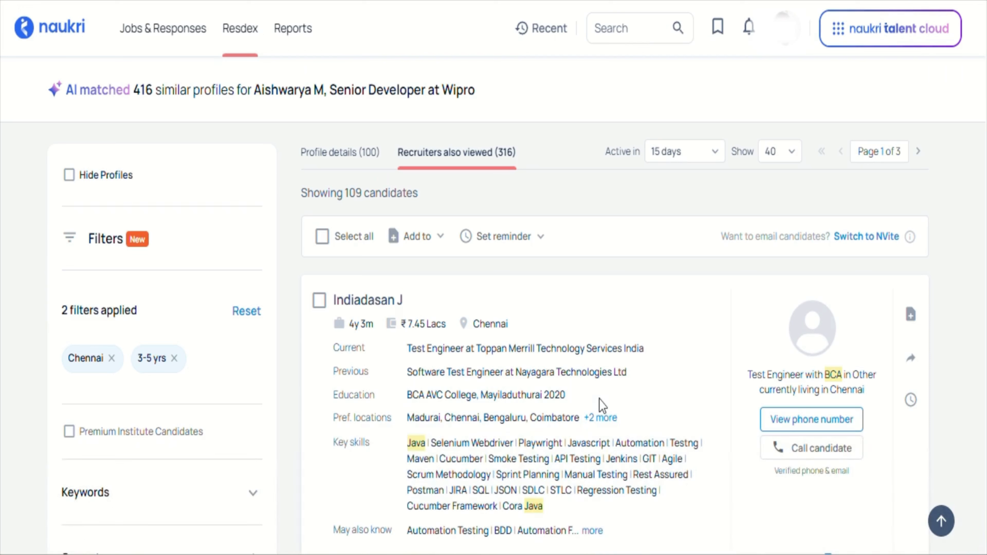
# Step: Open a new resume search form in Resdex
pyautogui.moveTo(235, 33)
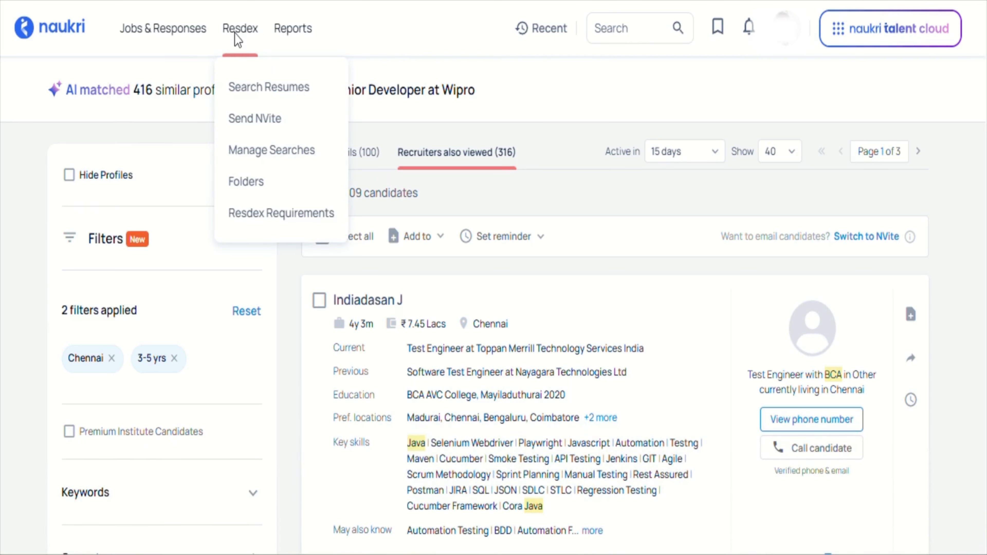
pyautogui.click(255, 102)
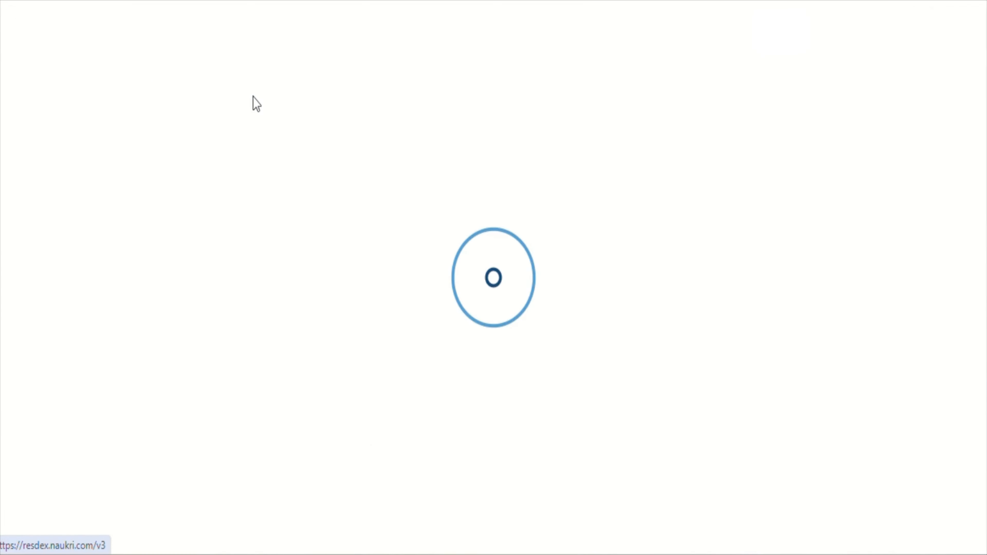